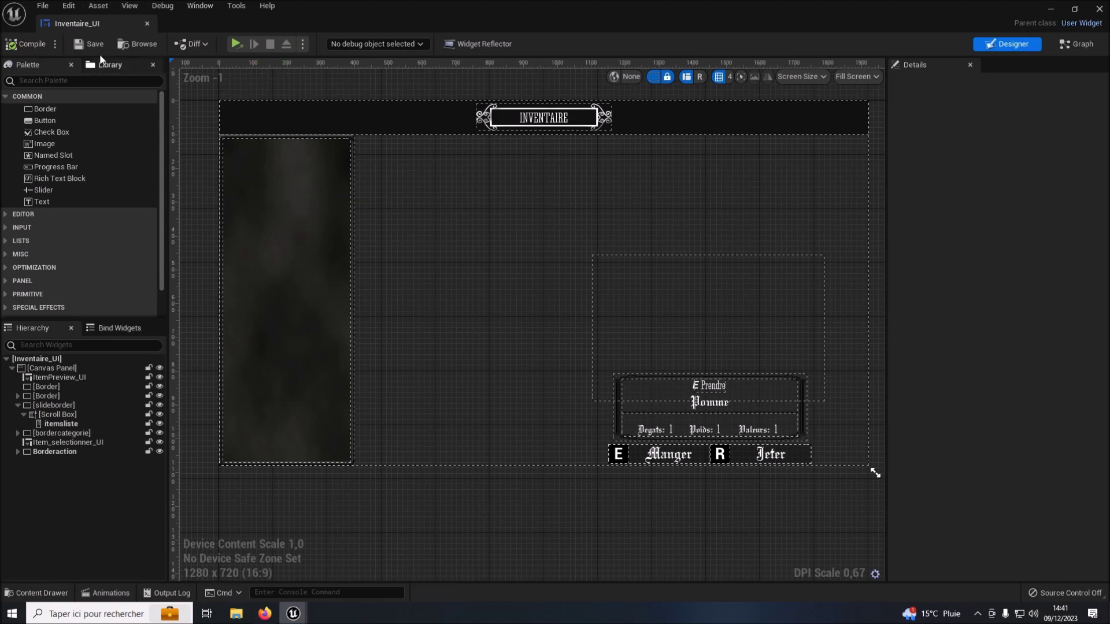
Add an On Key Down function override in the Inventaire_UI widget's graph
{"action": "left_click", "coordinate": [1075, 44]}
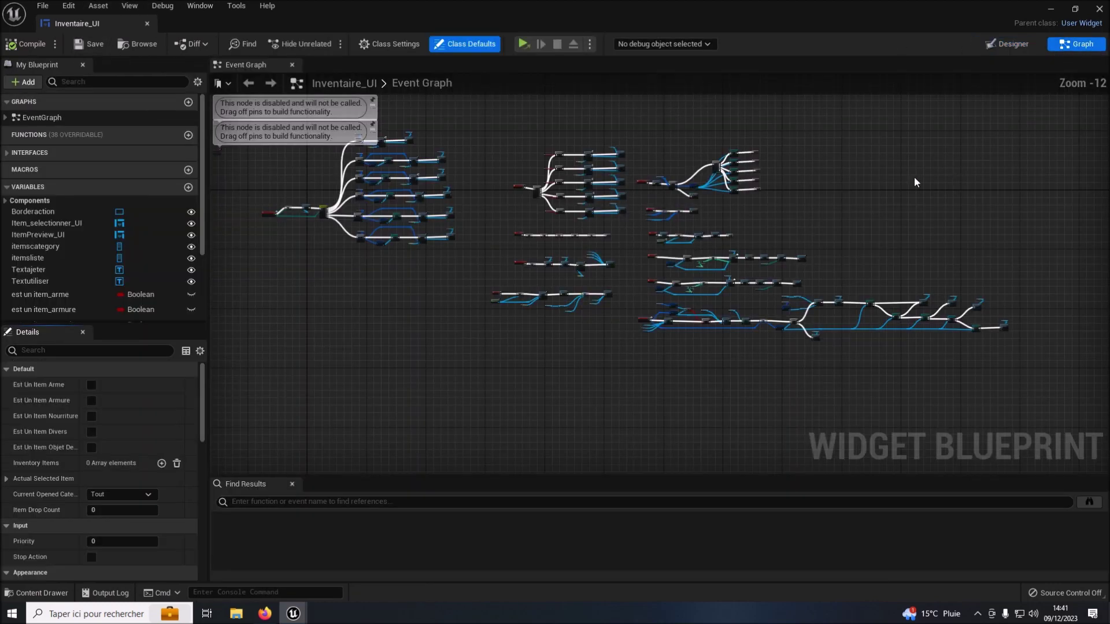
{"action": "left_click", "coordinate": [155, 135]}
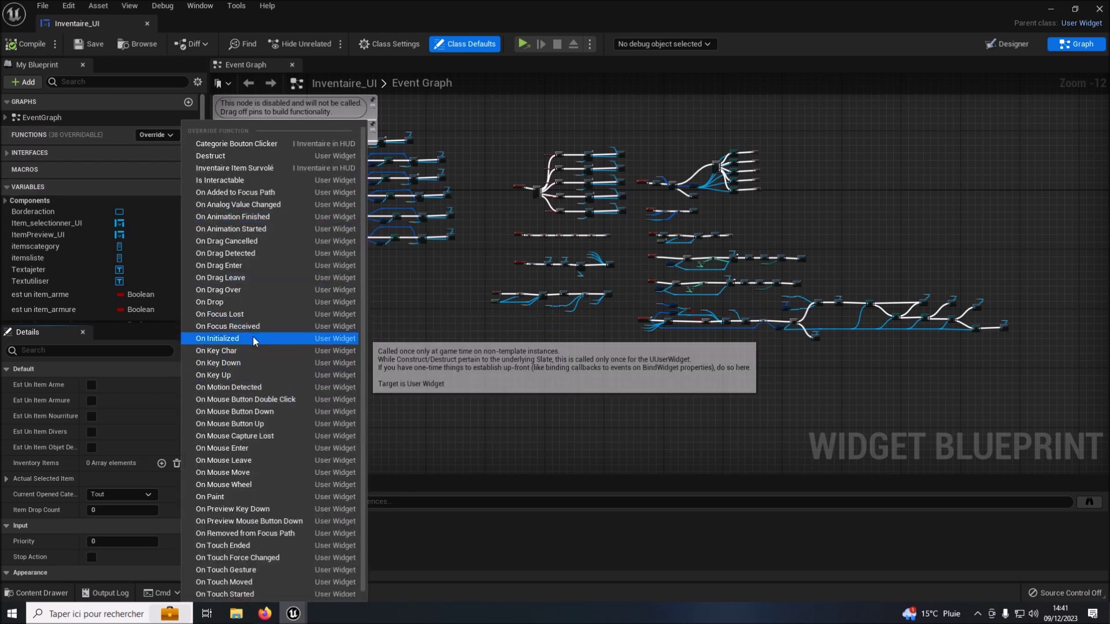
{"action": "left_click", "coordinate": [241, 362]}
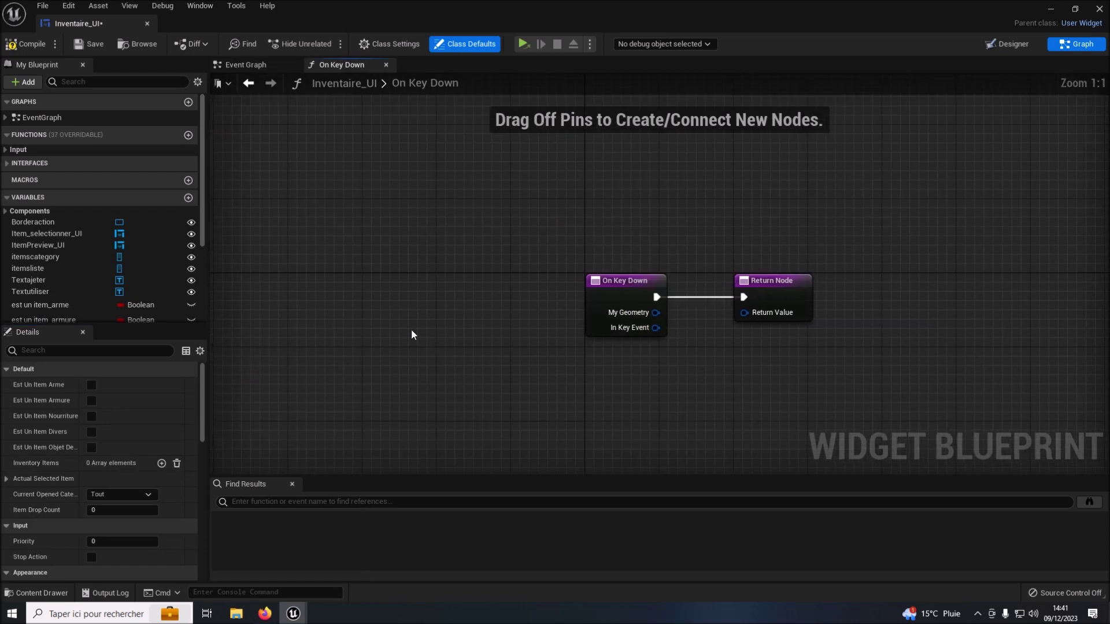
Unlink On Key Down from the Return Node and promote In Key Event's Get Key to a local variable
{"action": "left_click_drag", "start_coordinate": [467, 315], "coordinate": [346, 296]}
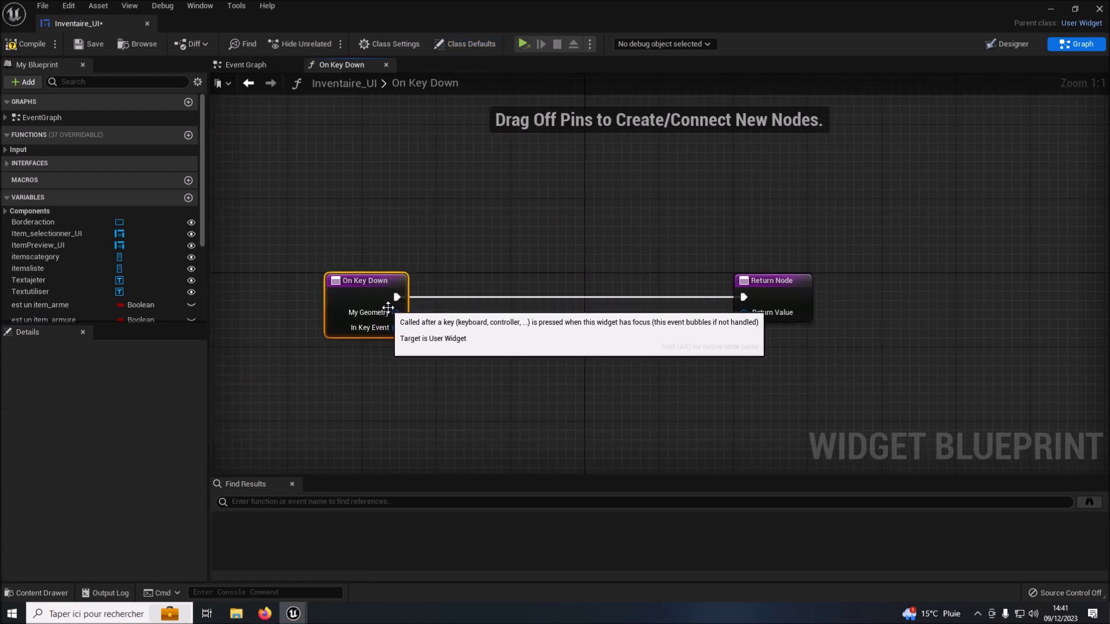
{"action": "right_click", "coordinate": [397, 298]}
{"action": "left_click", "coordinate": [431, 335]}
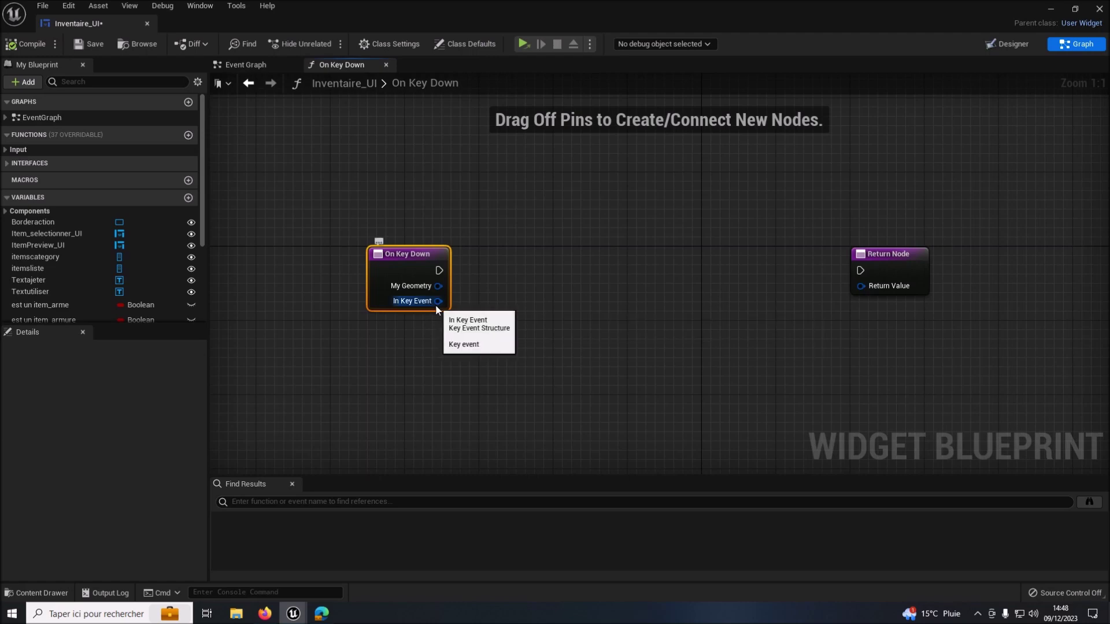
{"action": "left_click_drag", "start_coordinate": [438, 301], "coordinate": [489, 303]}
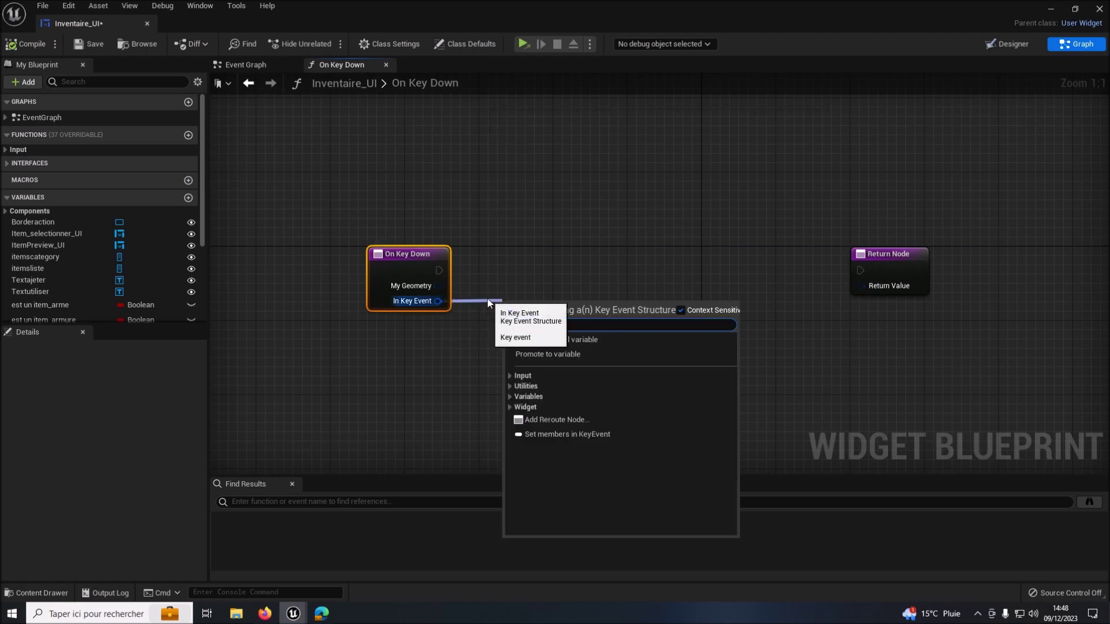
{"action": "type", "text": "get"}
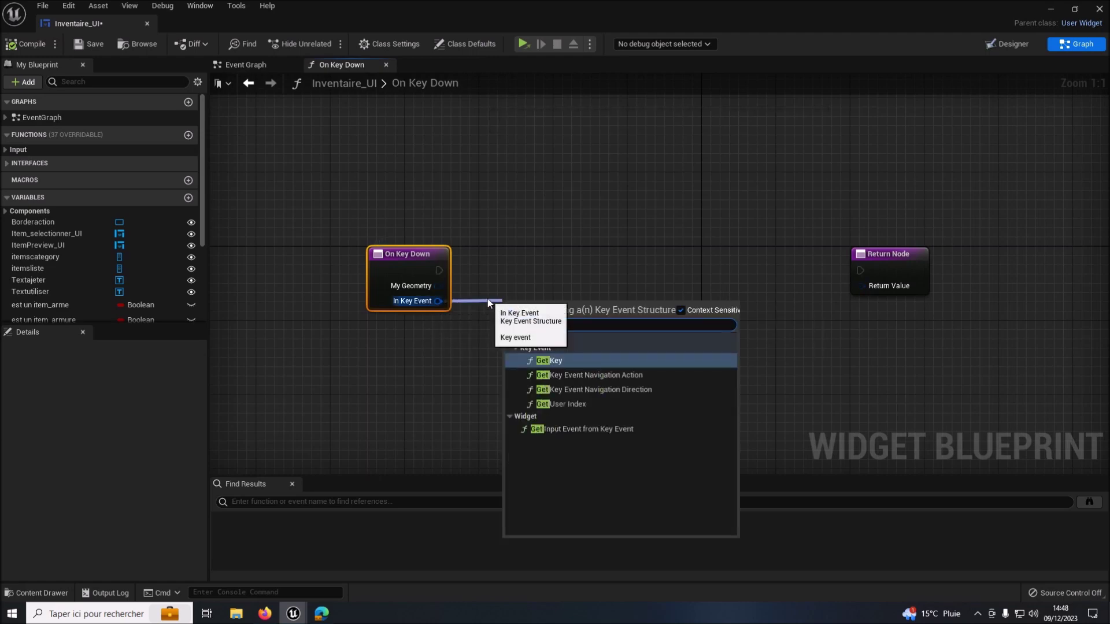
{"action": "type", "text": " ke"}
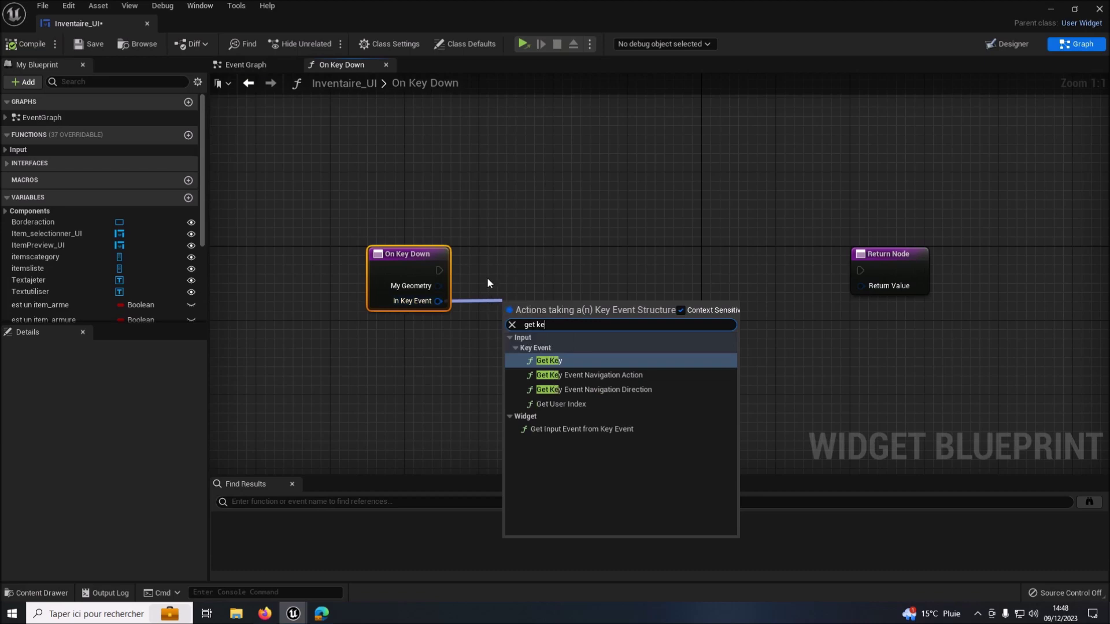
{"action": "left_click", "coordinate": [538, 360]}
{"action": "mouse_move", "coordinate": [616, 328]}
{"action": "left_mouse_down"}
{"action": "mouse_move", "coordinate": [569, 338]}
{"action": "mouse_move", "coordinate": [618, 330]}
{"action": "left_mouse_up"}
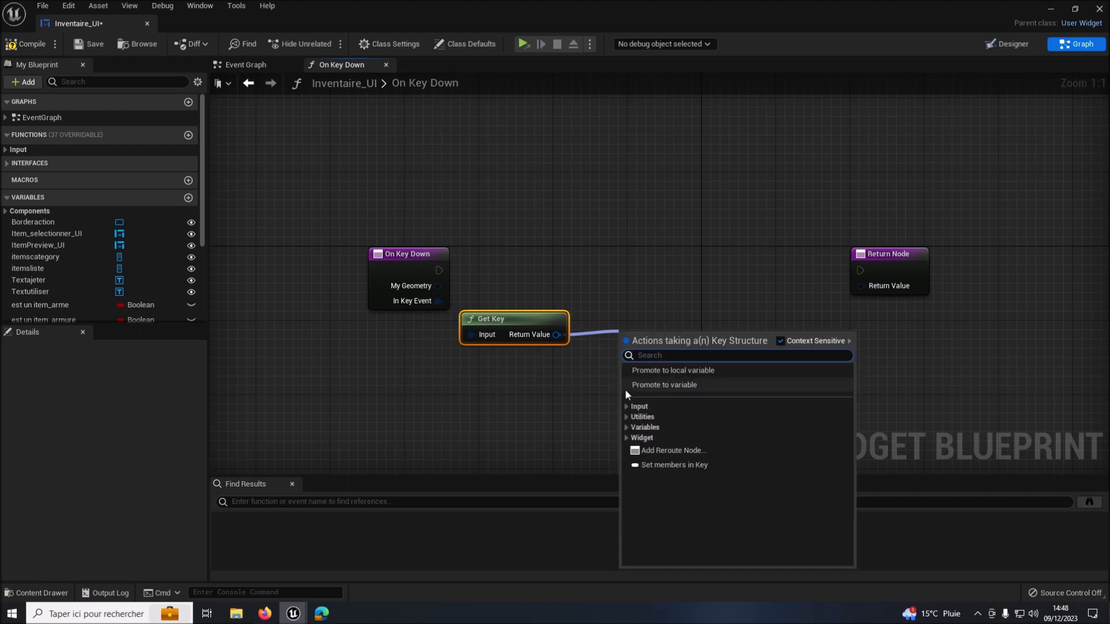
{"action": "left_click", "coordinate": [673, 370]}
Chain the SET node after On Key Down, followed by a three-output Sequence
{"action": "left_click_drag", "start_coordinate": [632, 341], "coordinate": [640, 270]}
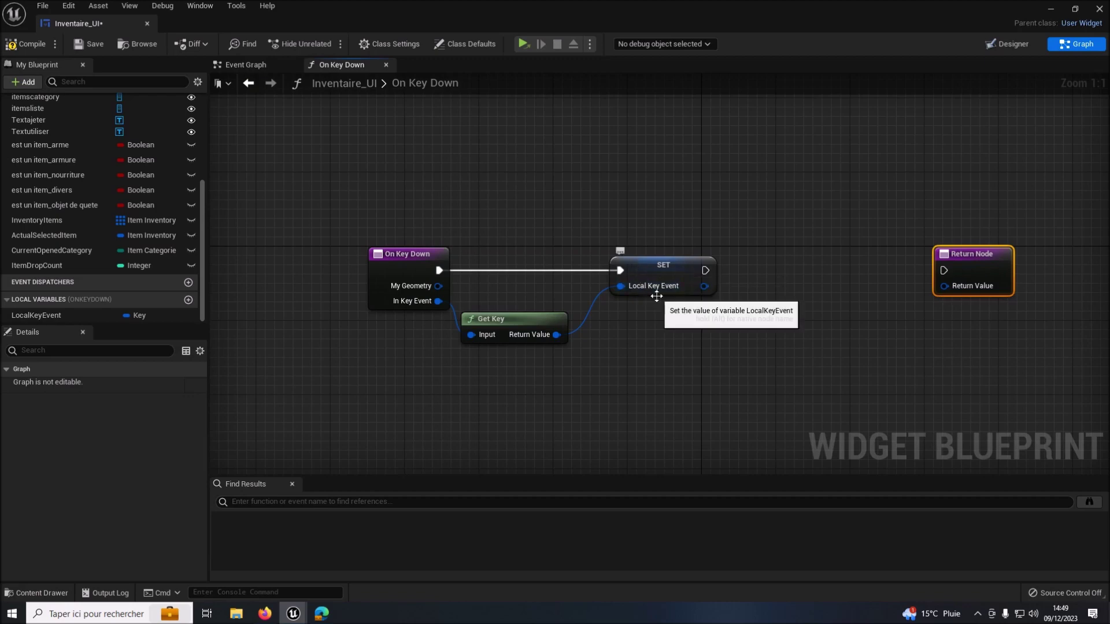
{"action": "left_click_drag", "start_coordinate": [706, 270], "coordinate": [779, 268]}
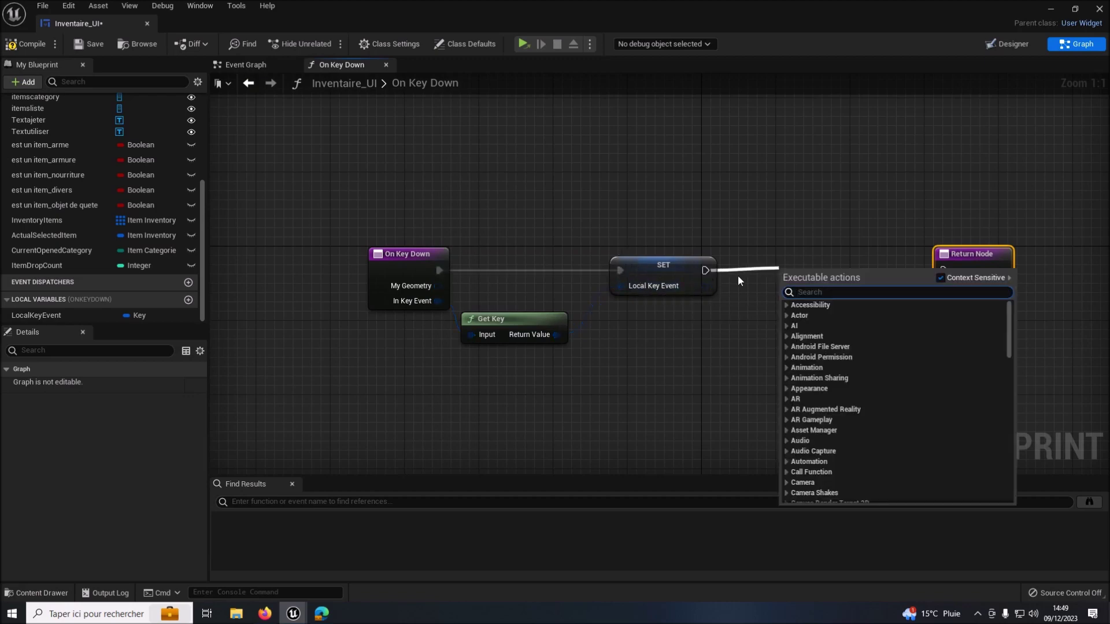
{"action": "type", "text": "seq"}
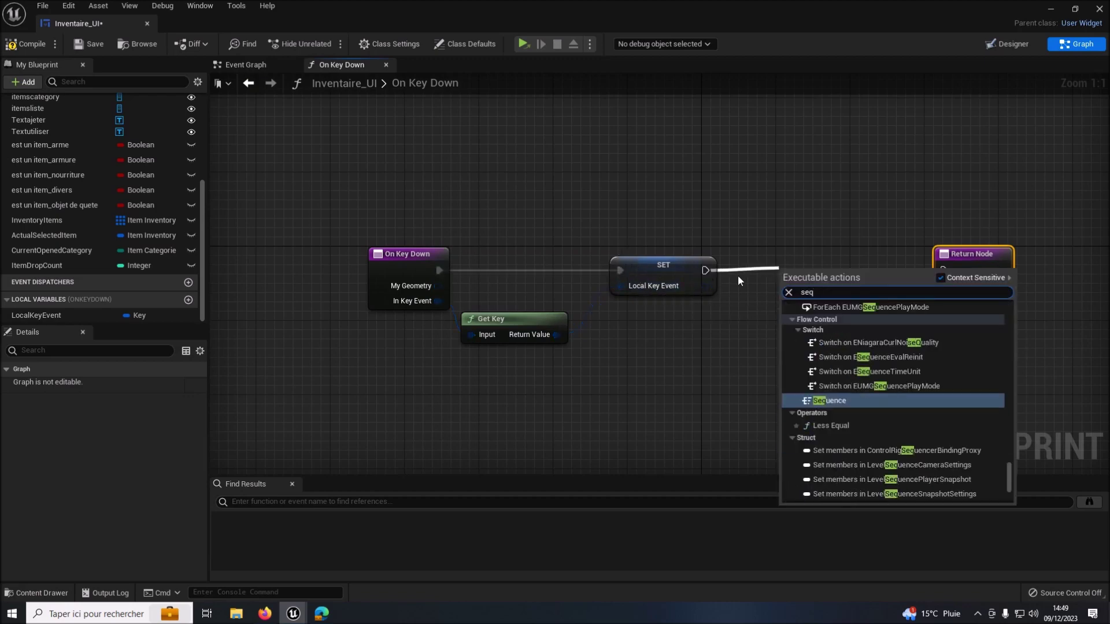
{"action": "left_click", "coordinate": [821, 400]}
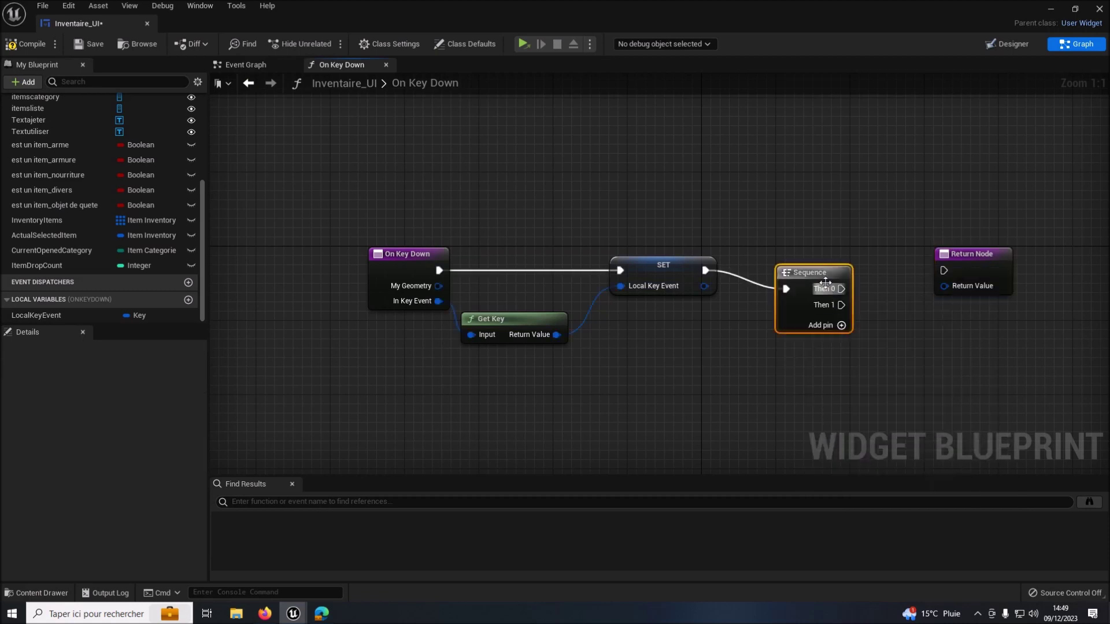
{"action": "left_click_drag", "start_coordinate": [813, 258], "coordinate": [794, 258]}
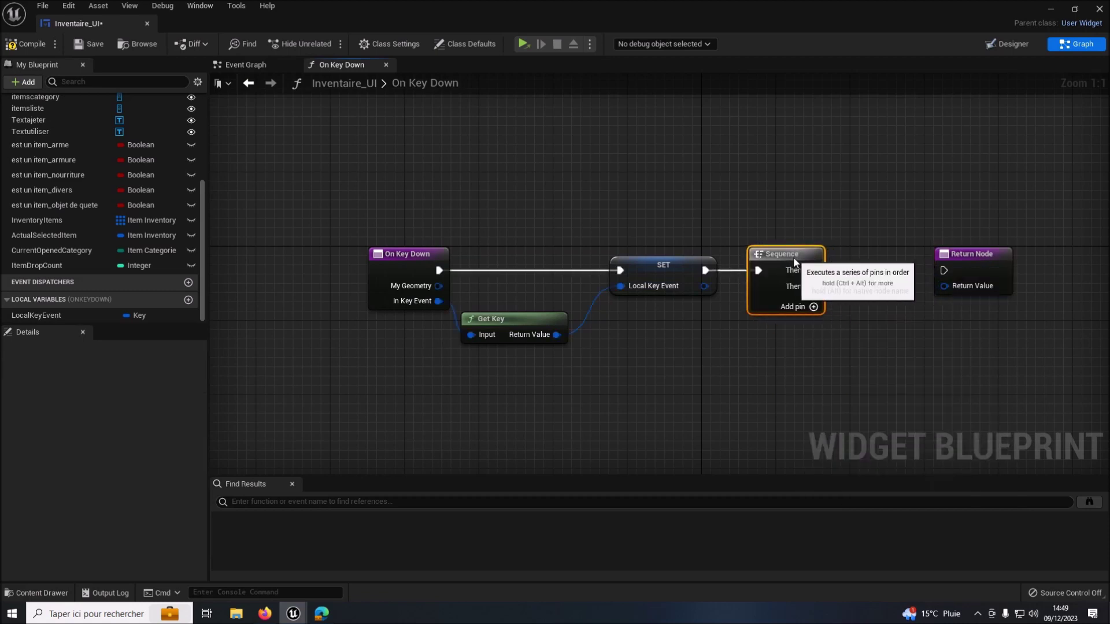
{"action": "left_click", "coordinate": [813, 307]}
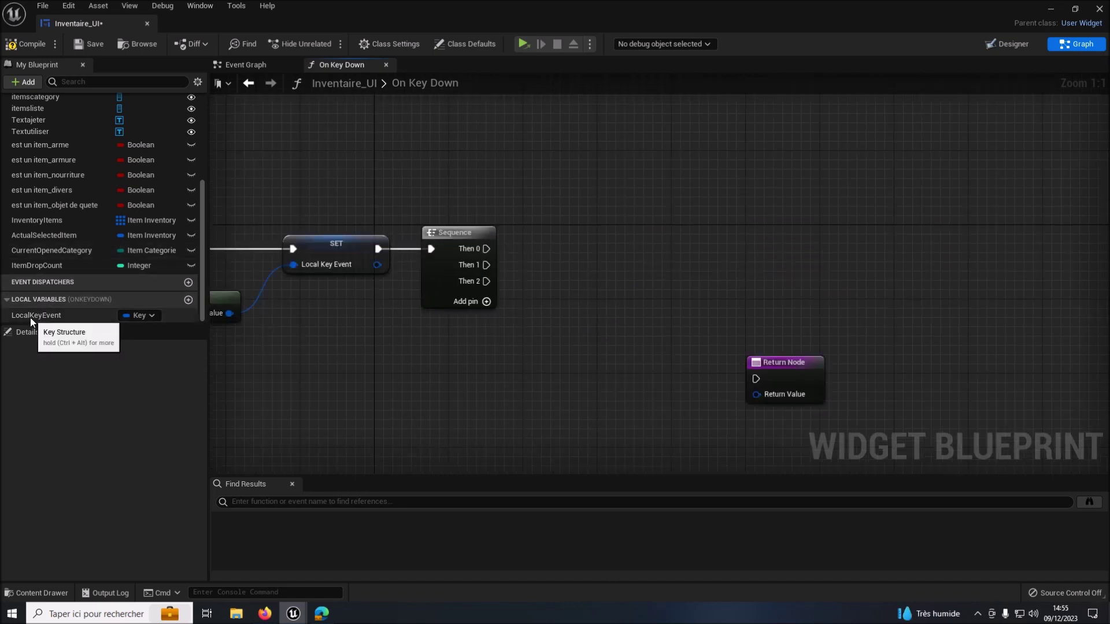
Compare a LocalKeyEvent getter against the Tab key with an Equal node
{"action": "left_click_drag", "start_coordinate": [30, 318], "coordinate": [498, 169]}
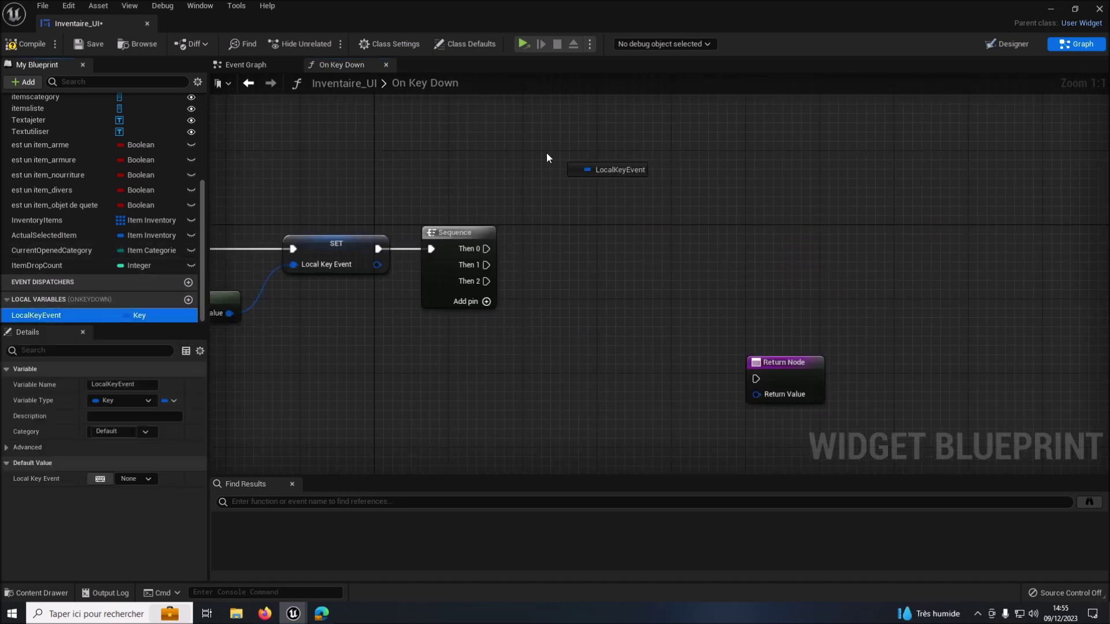
{"action": "left_click", "coordinate": [521, 178]}
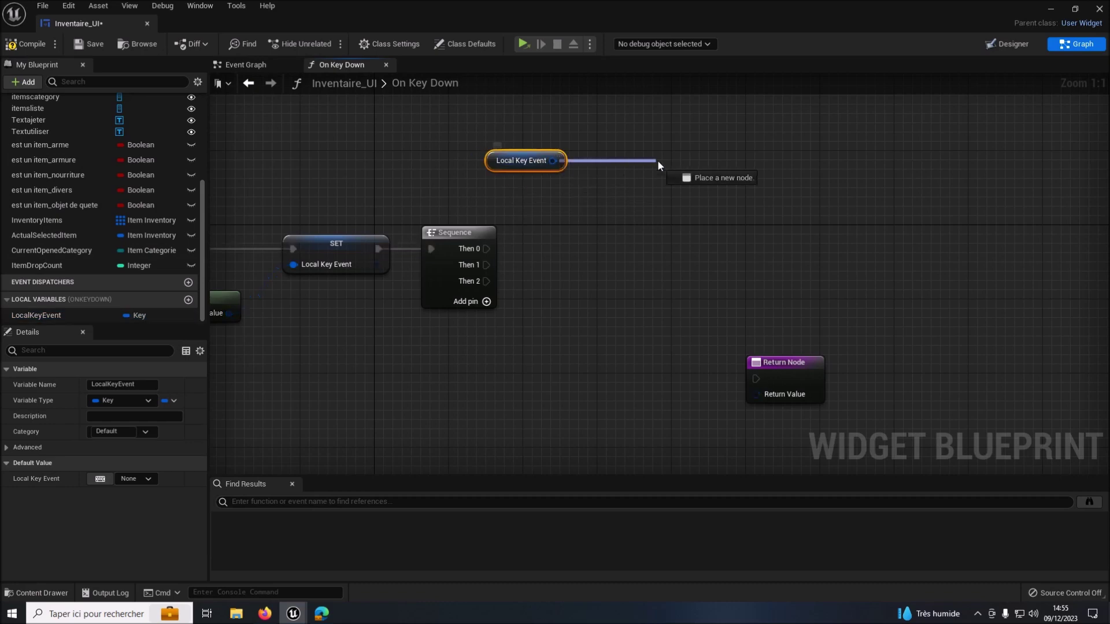
{"action": "left_click_drag", "start_coordinate": [553, 161], "coordinate": [641, 166]}
{"action": "type", "text": "=="}
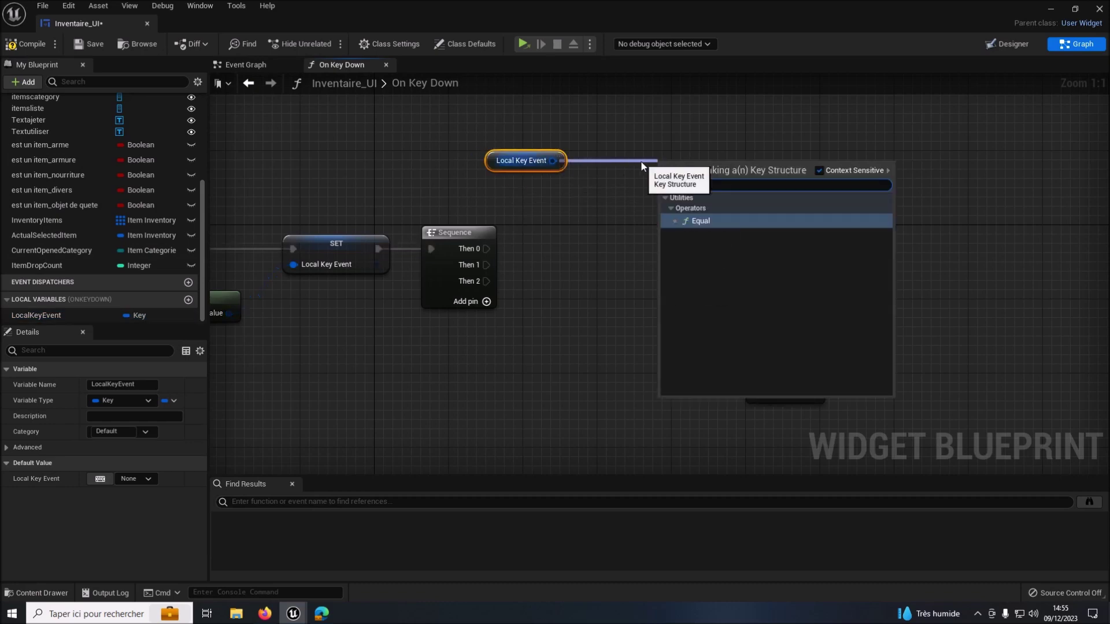
{"action": "left_click", "coordinate": [697, 221]}
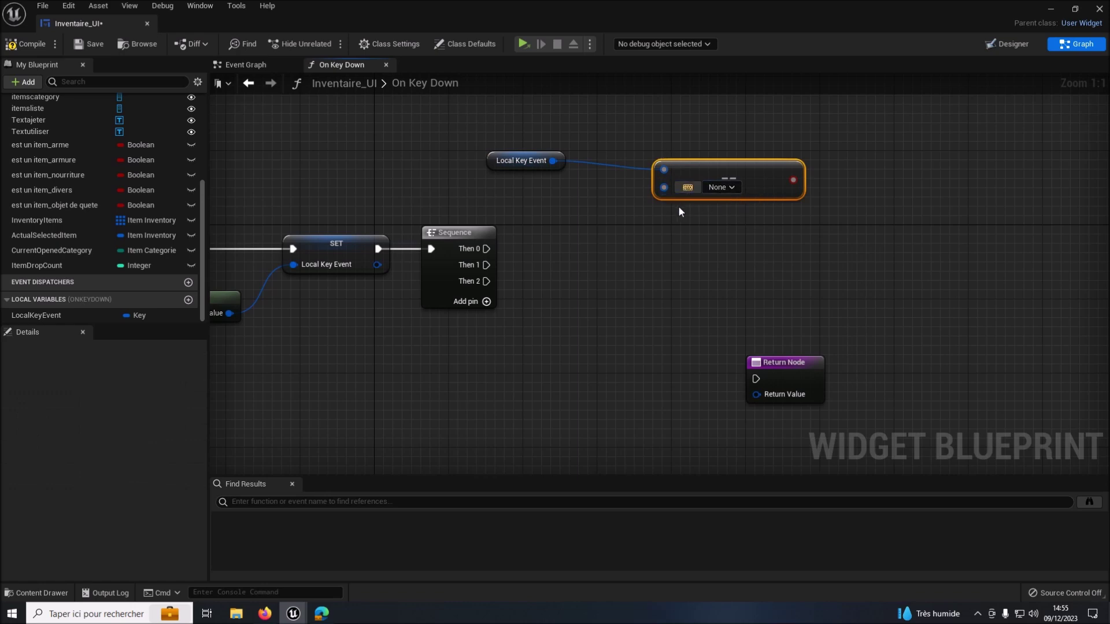
{"action": "key", "text": "Tab"}
Add a Branch driven by the Tab comparison, run from Sequence Then 0
{"action": "mouse_move", "coordinate": [734, 172]}
{"action": "left_mouse_down"}
{"action": "mouse_move", "coordinate": [673, 161]}
{"action": "mouse_move", "coordinate": [775, 201]}
{"action": "left_mouse_up"}
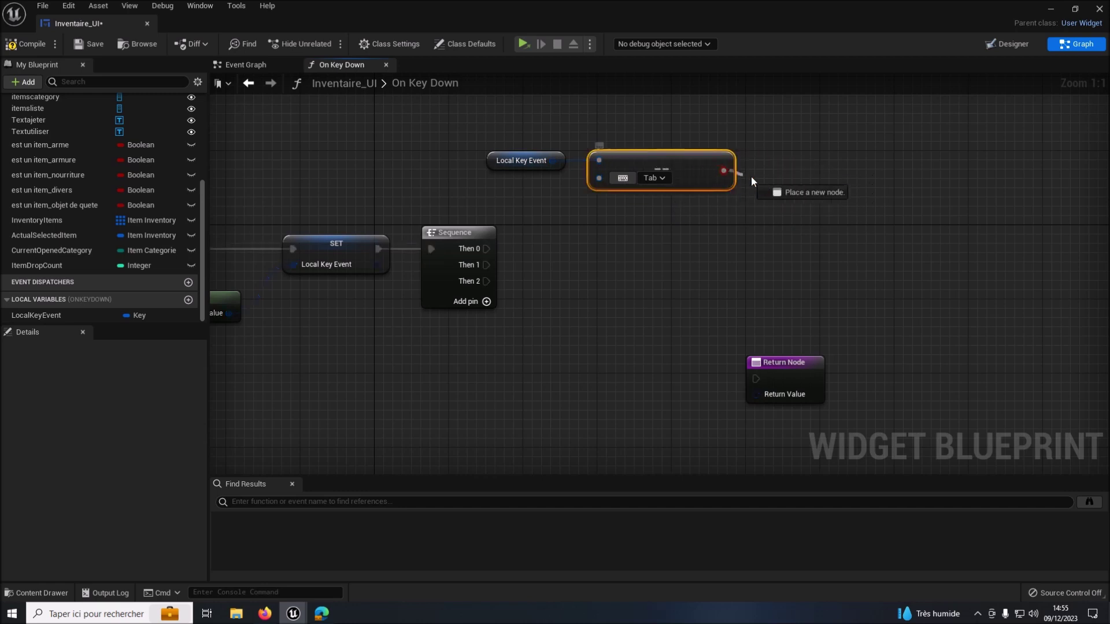
{"action": "type", "text": "i"}
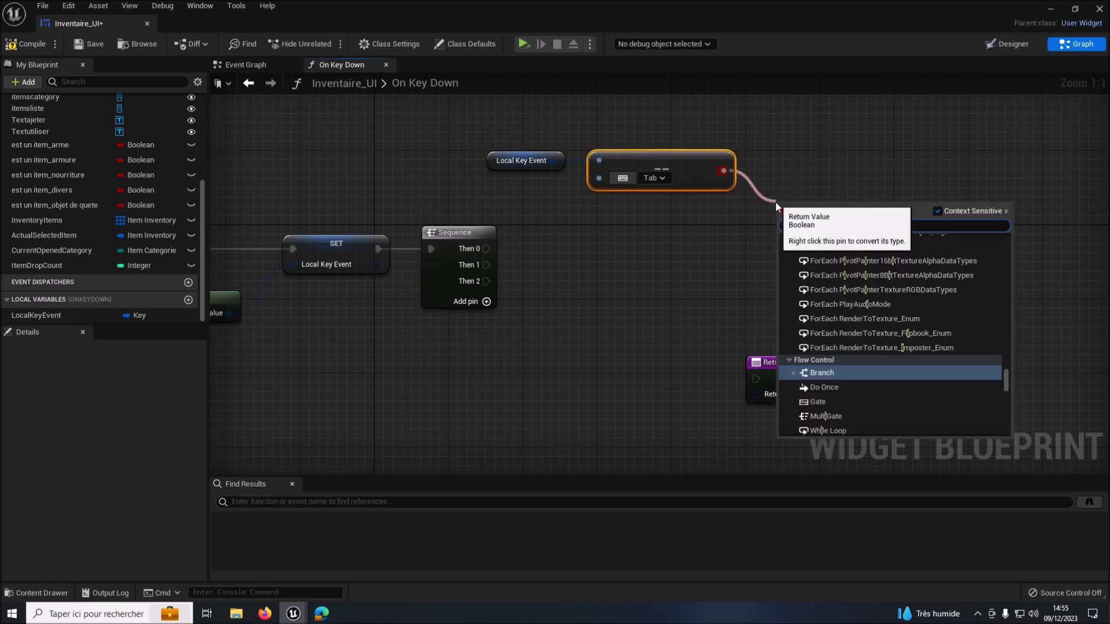
{"action": "type", "text": "f"}
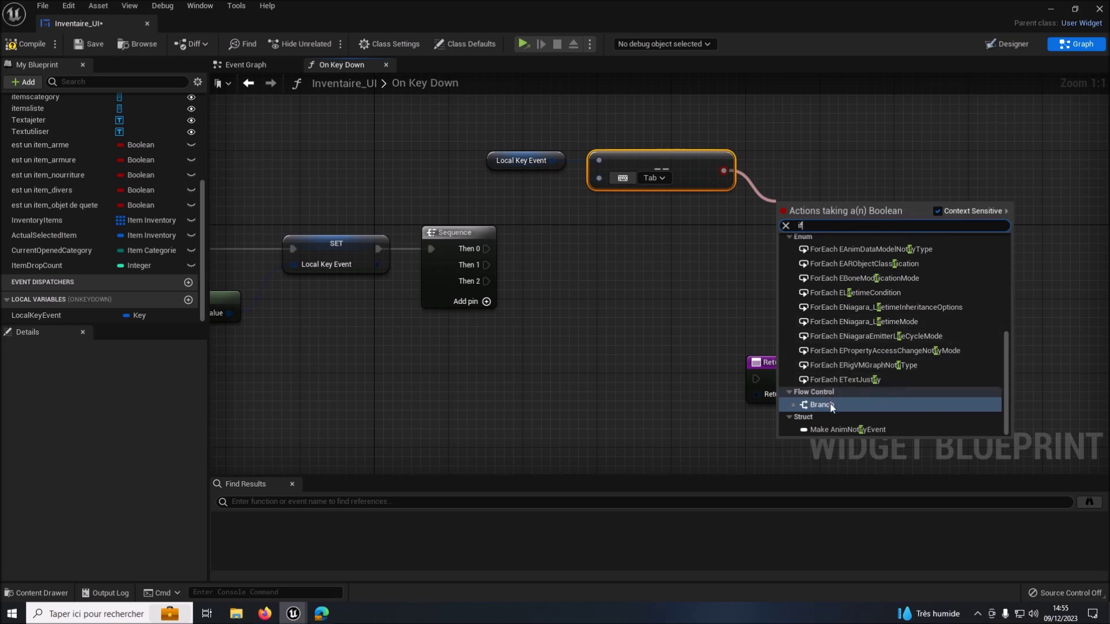
{"action": "left_click", "coordinate": [822, 404]}
{"action": "left_click_drag", "start_coordinate": [486, 248], "coordinate": [599, 213]}
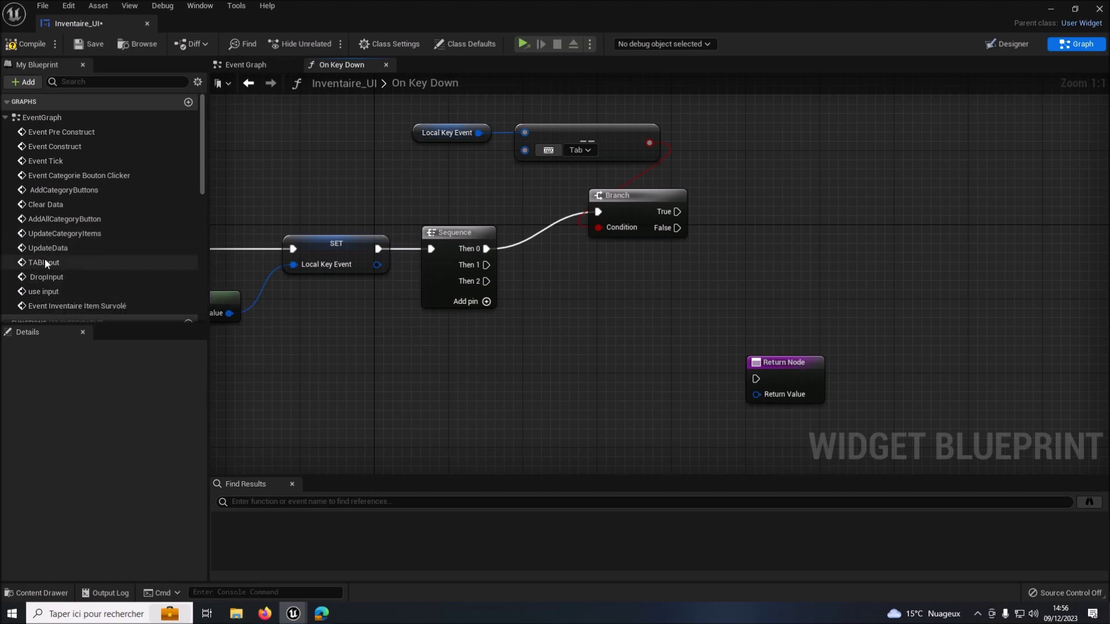
Call TABInput when the Tab branch is true, and duplicate the key check and Branch
{"action": "mouse_move", "coordinate": [39, 265]}
{"action": "left_mouse_down"}
{"action": "mouse_move", "coordinate": [699, 319]}
{"action": "mouse_move", "coordinate": [681, 212]}
{"action": "left_mouse_up"}
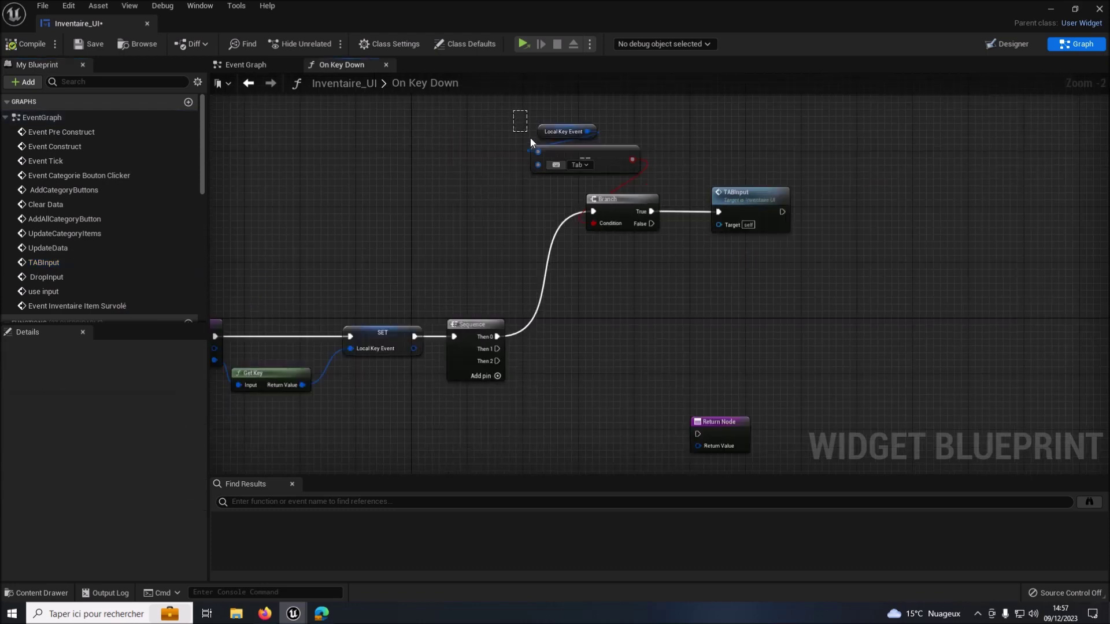
{"action": "left_click_drag", "start_coordinate": [516, 112], "coordinate": [596, 232]}
{"action": "right_click_drag", "start_coordinate": [616, 288], "coordinate": [566, 211]}
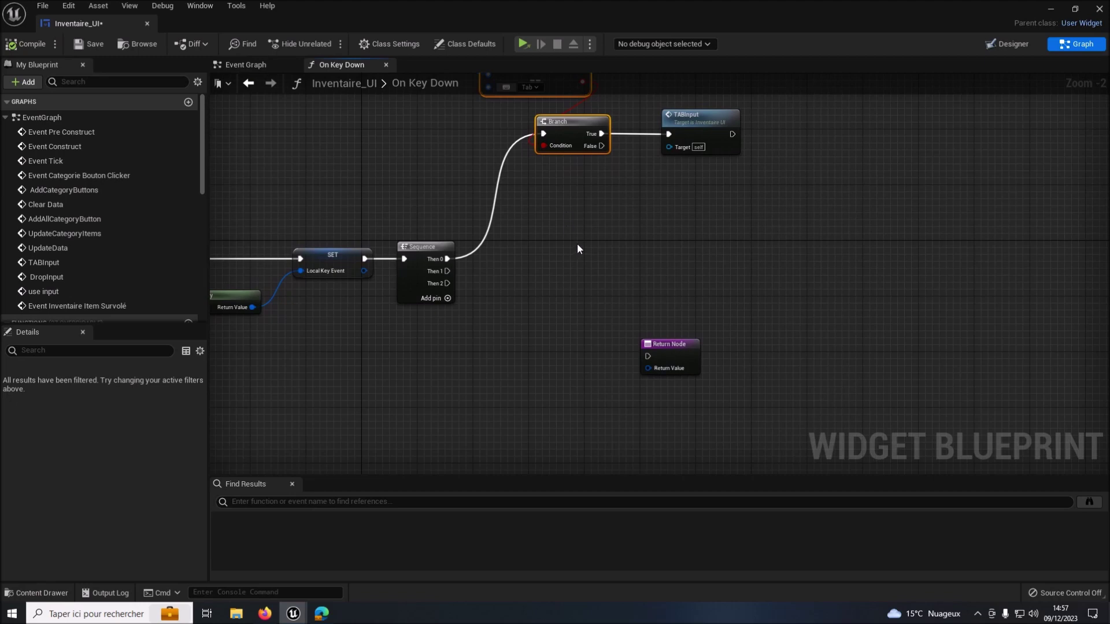
{"action": "key", "text": "ctrl+v"}
{"action": "key", "text": "ctrl+v"}
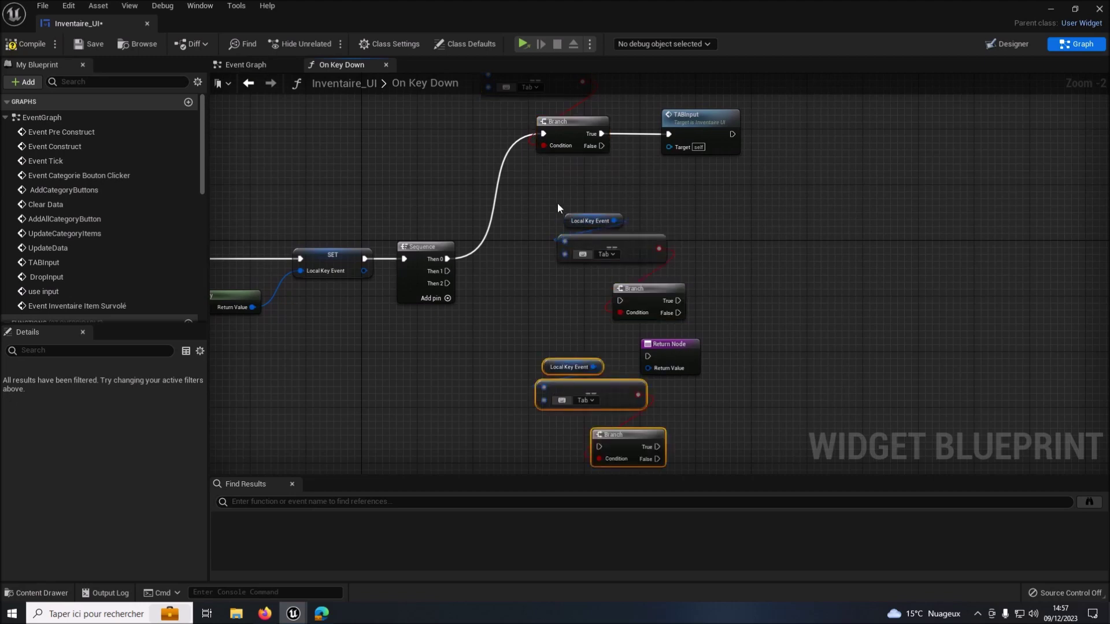
Run the copied Branch from Sequence Then 1, check key R, and call DropInput when true
{"action": "mouse_move", "coordinate": [555, 190]}
{"action": "left_mouse_down"}
{"action": "mouse_move", "coordinate": [675, 303]}
{"action": "mouse_move", "coordinate": [629, 234]}
{"action": "left_mouse_up"}
{"action": "left_click_drag", "start_coordinate": [447, 272], "coordinate": [593, 245]}
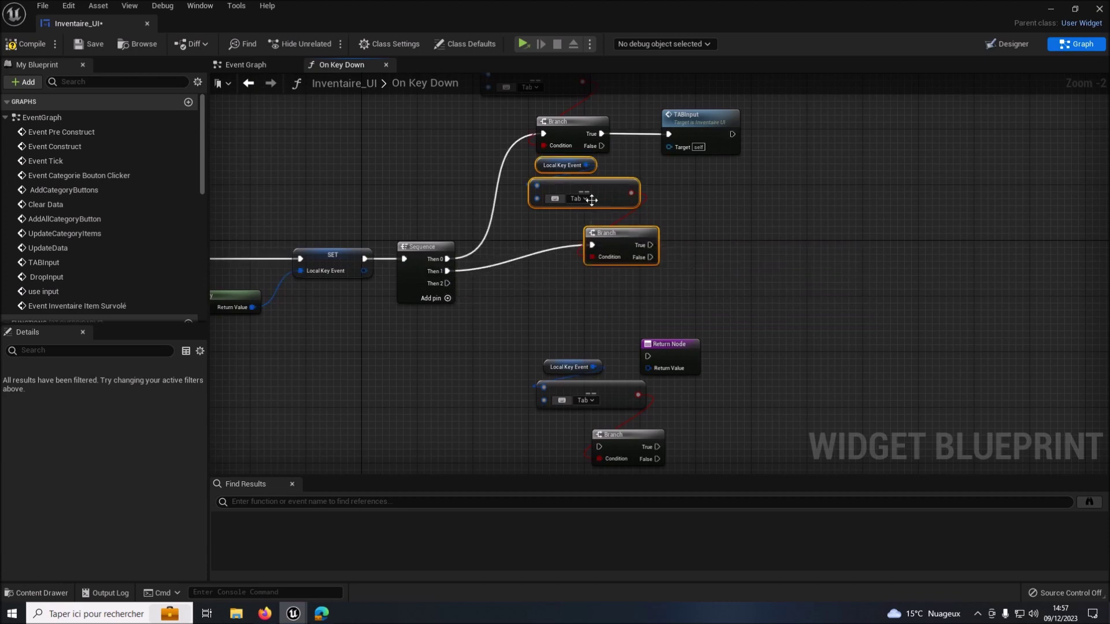
{"action": "left_click", "coordinate": [554, 200]}
{"action": "left_click_drag", "start_coordinate": [33, 279], "coordinate": [665, 237]}
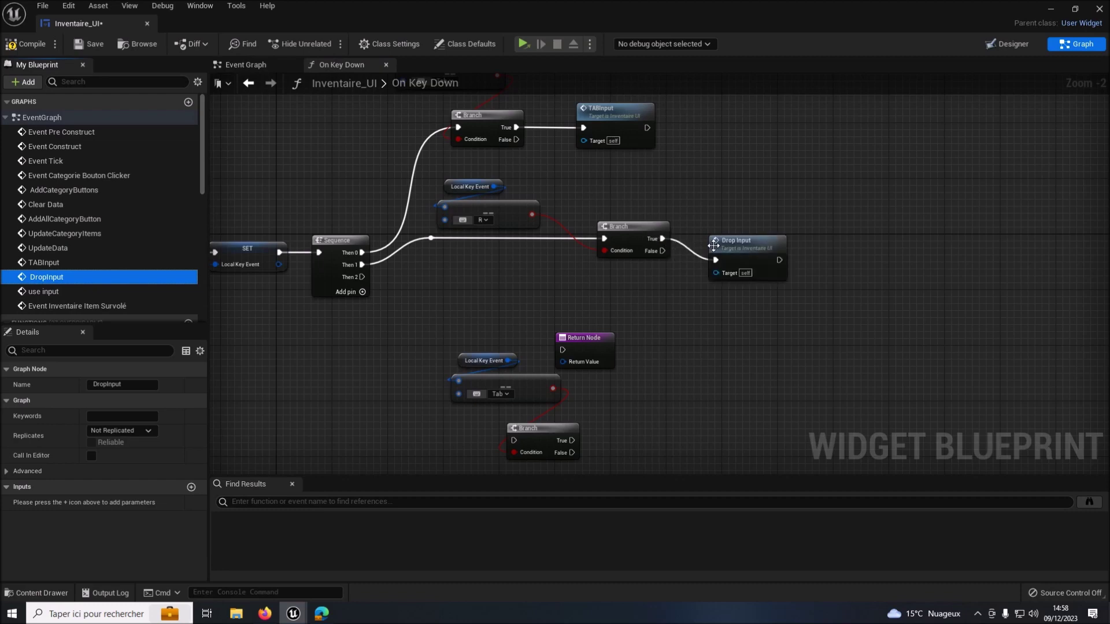
{"action": "left_click", "coordinate": [727, 227]}
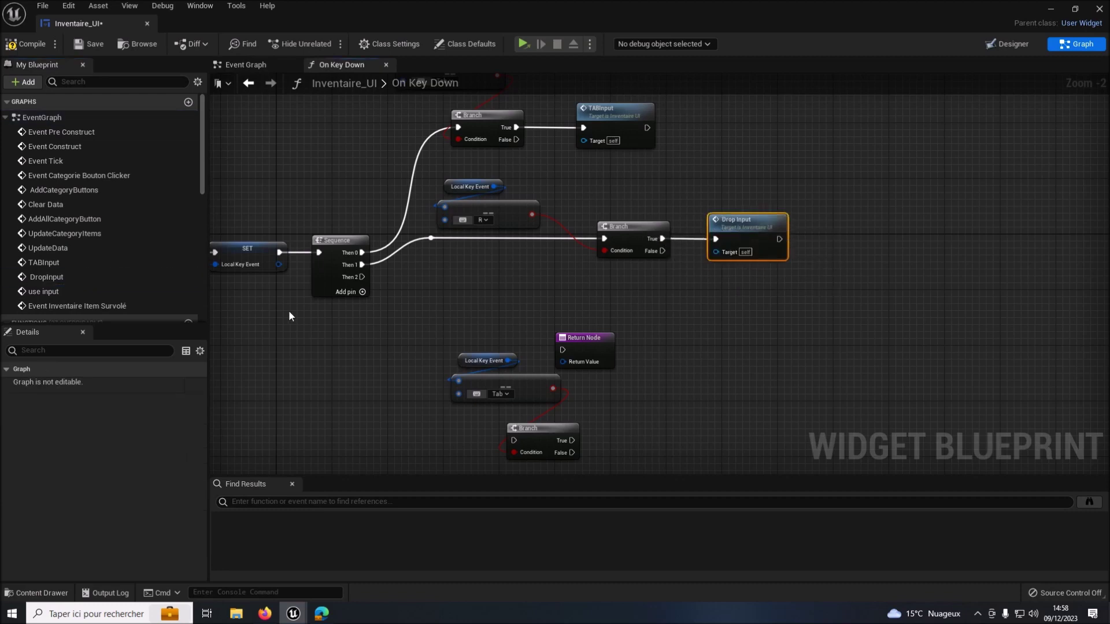
Add a fourth Sequence output and wire Then 2 to a third Branch checking key E
{"action": "left_click", "coordinate": [363, 292]}
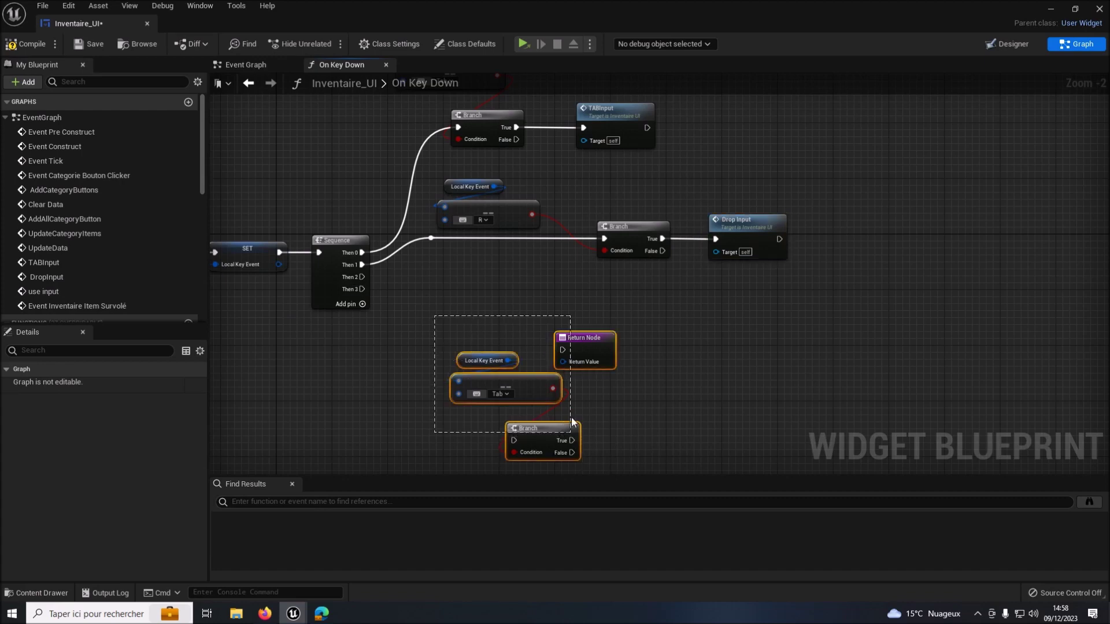
{"action": "mouse_move", "coordinate": [452, 338]}
{"action": "left_mouse_down"}
{"action": "mouse_move", "coordinate": [584, 429]}
{"action": "mouse_move", "coordinate": [560, 370]}
{"action": "left_mouse_up"}
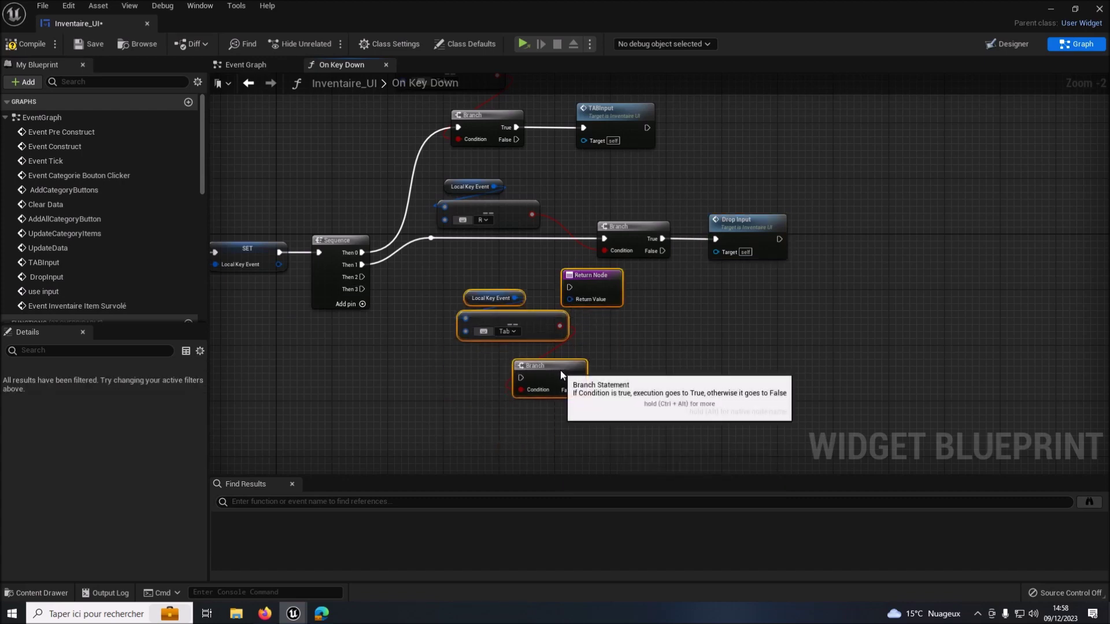
{"action": "left_click", "coordinate": [572, 276]}
{"action": "left_click_drag", "start_coordinate": [572, 276], "coordinate": [870, 397]}
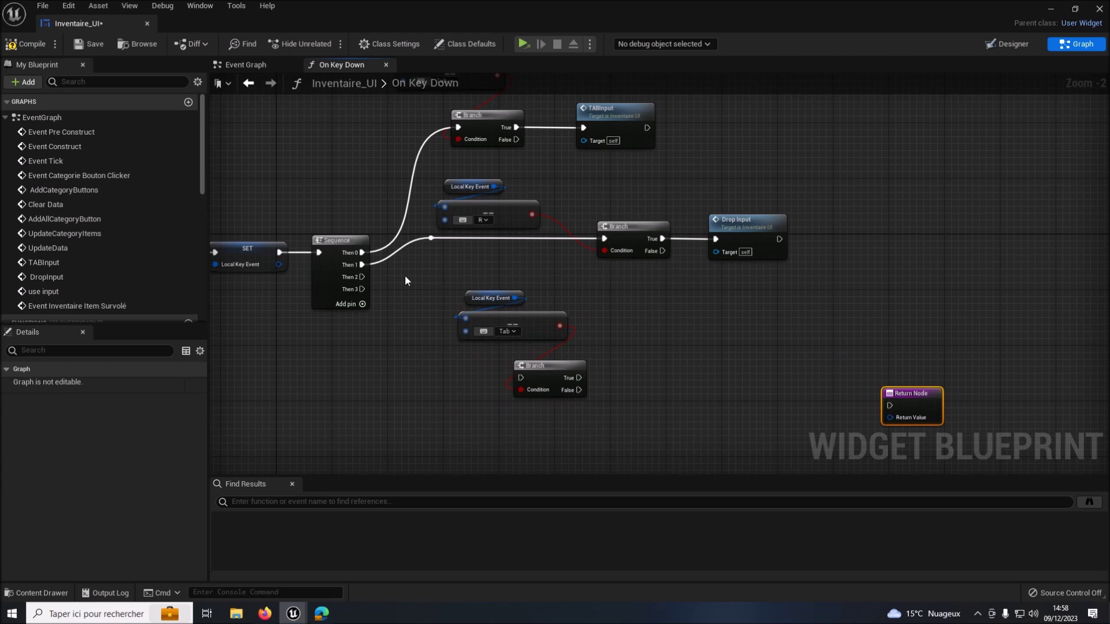
{"action": "left_click_drag", "start_coordinate": [362, 277], "coordinate": [441, 335]}
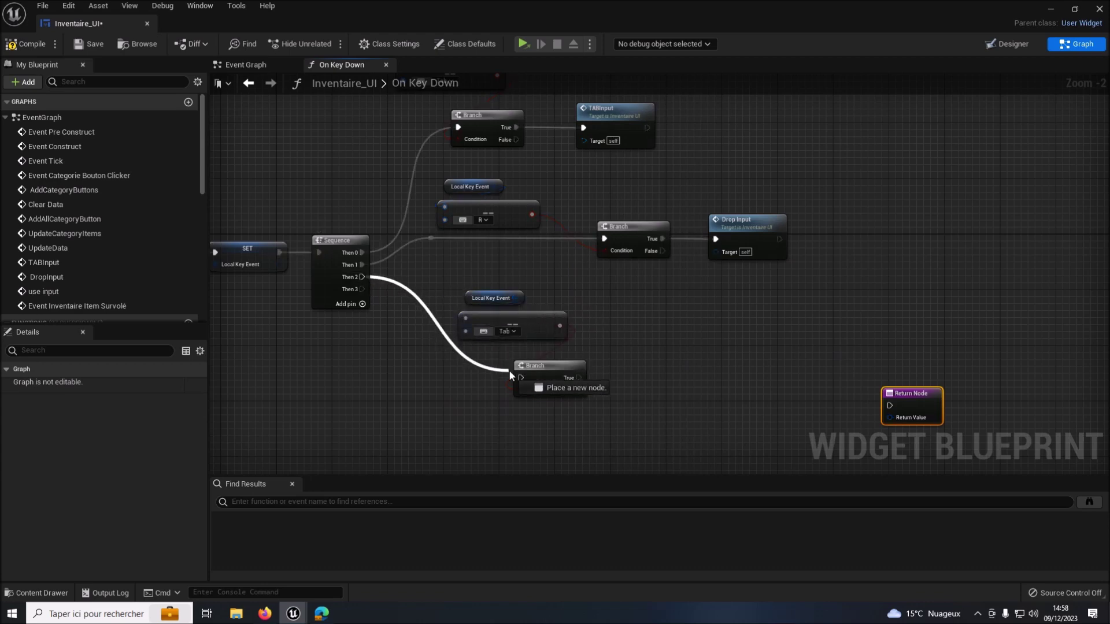
{"action": "left_click_drag", "start_coordinate": [441, 335], "coordinate": [521, 378]}
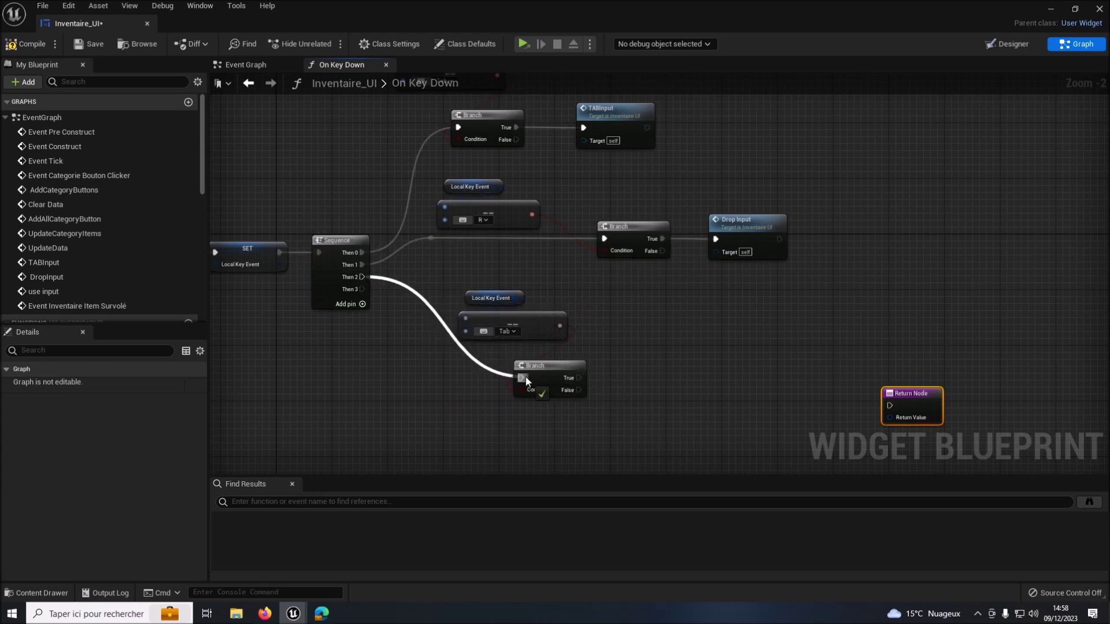
{"action": "left_click", "coordinate": [482, 333]}
{"action": "key", "text": "e"}
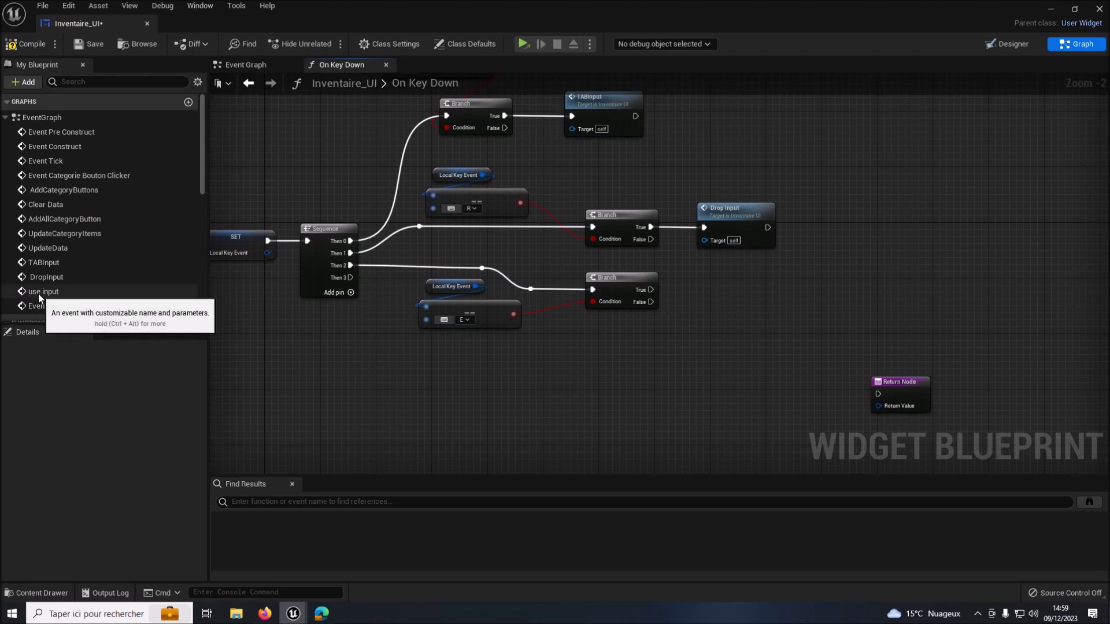
Call Use Input on the E branch and return Handled from Sequence Then 3
{"action": "left_click_drag", "start_coordinate": [38, 294], "coordinate": [655, 288]}
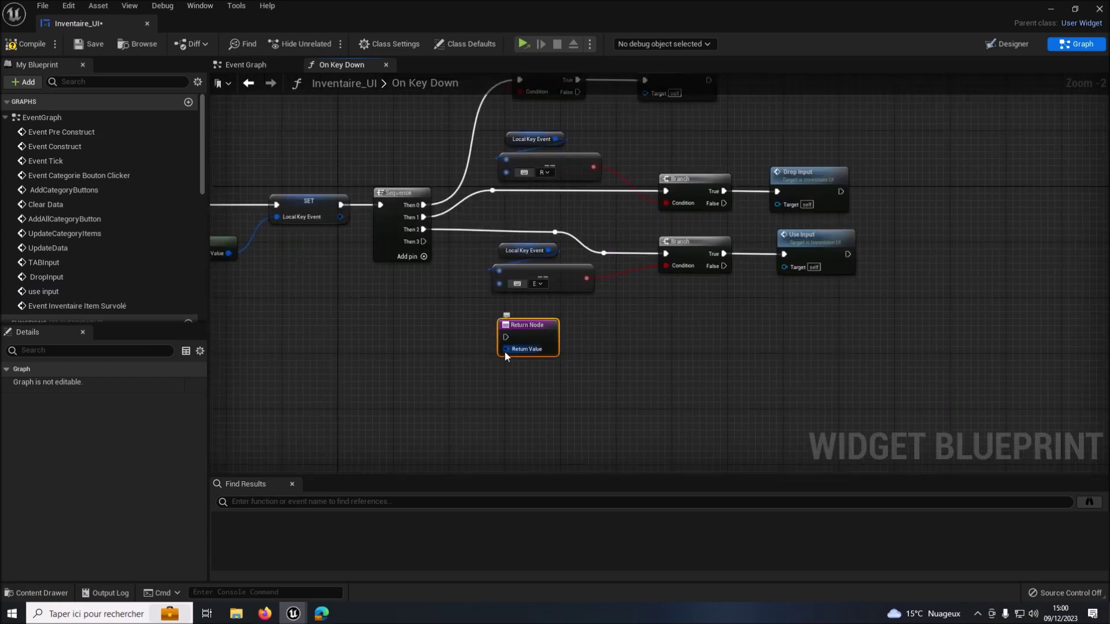
{"action": "left_click_drag", "start_coordinate": [504, 349], "coordinate": [474, 380]}
{"action": "type", "text": "hand"}
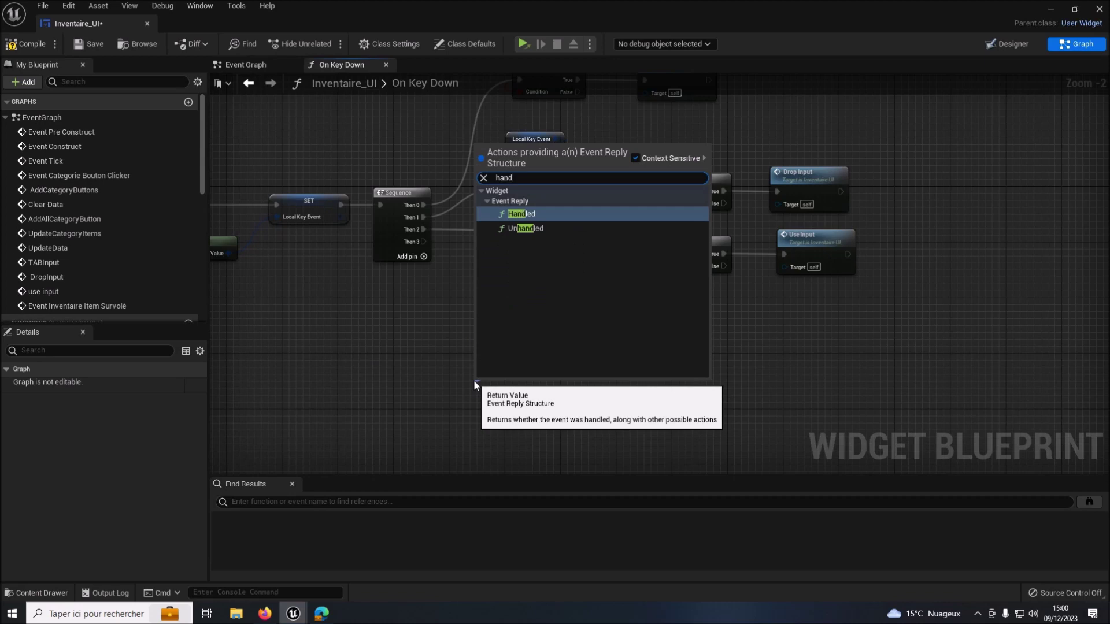
{"action": "left_click", "coordinate": [536, 214]}
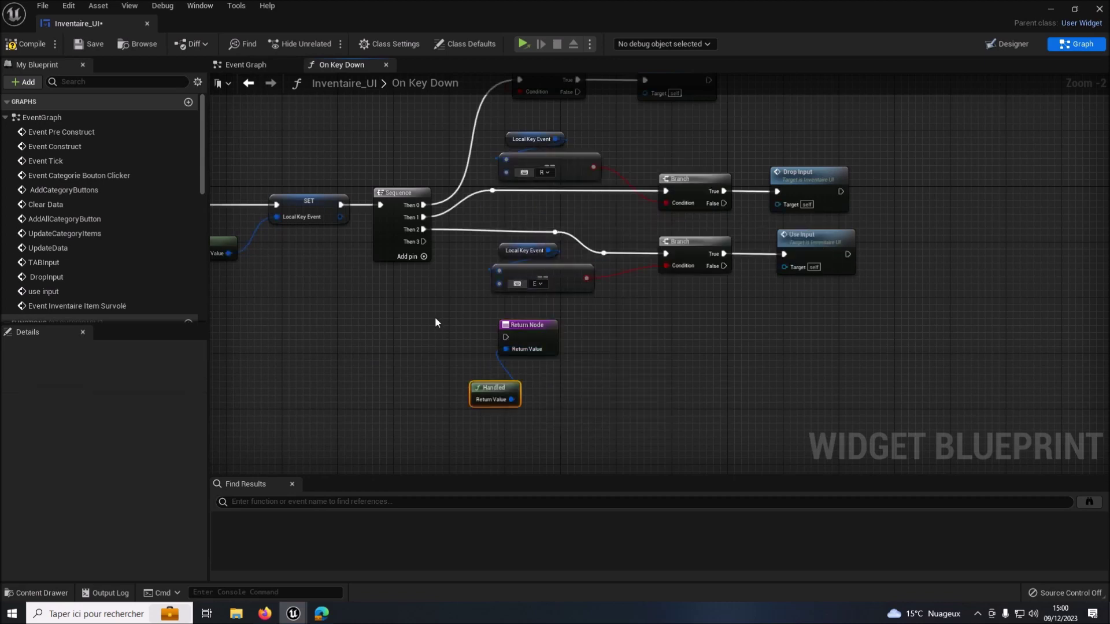
{"action": "mouse_move", "coordinate": [424, 242]}
{"action": "left_mouse_down"}
{"action": "mouse_move", "coordinate": [450, 326]}
{"action": "mouse_move", "coordinate": [503, 337]}
{"action": "left_mouse_up"}
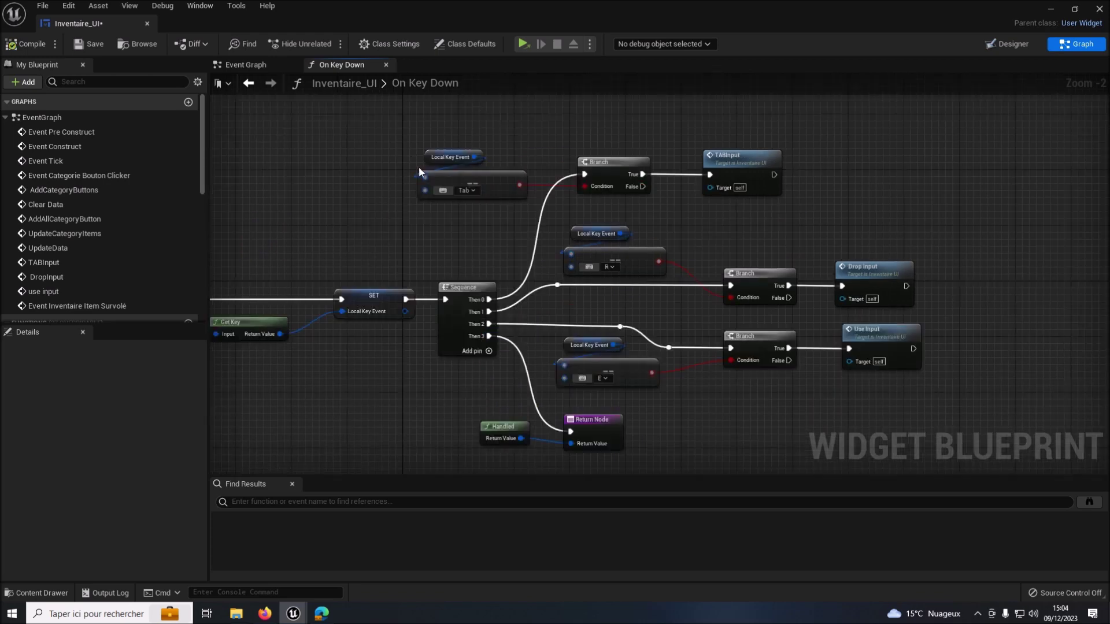
{"action": "right_click_drag", "start_coordinate": [685, 220], "coordinate": [582, 215]}
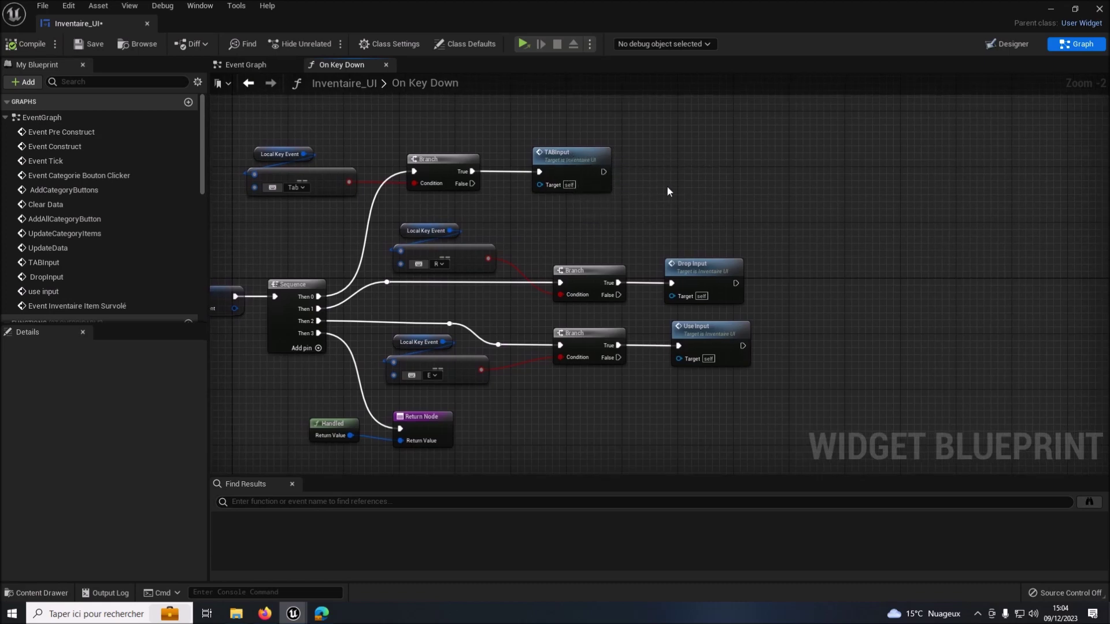
{"action": "right_click_drag", "start_coordinate": [660, 190], "coordinate": [712, 158]}
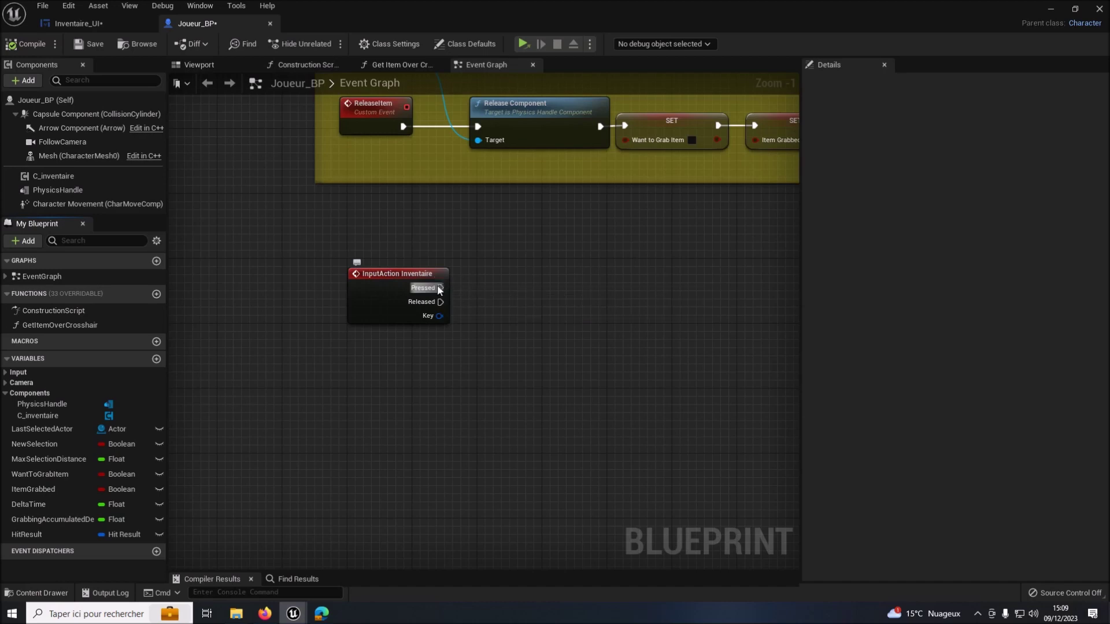
Add an Is Valid check after InputAction Inventaire's Pressed, then search 'create wi' from Is Not Valid
{"action": "left_click_drag", "start_coordinate": [441, 288], "coordinate": [508, 288]}
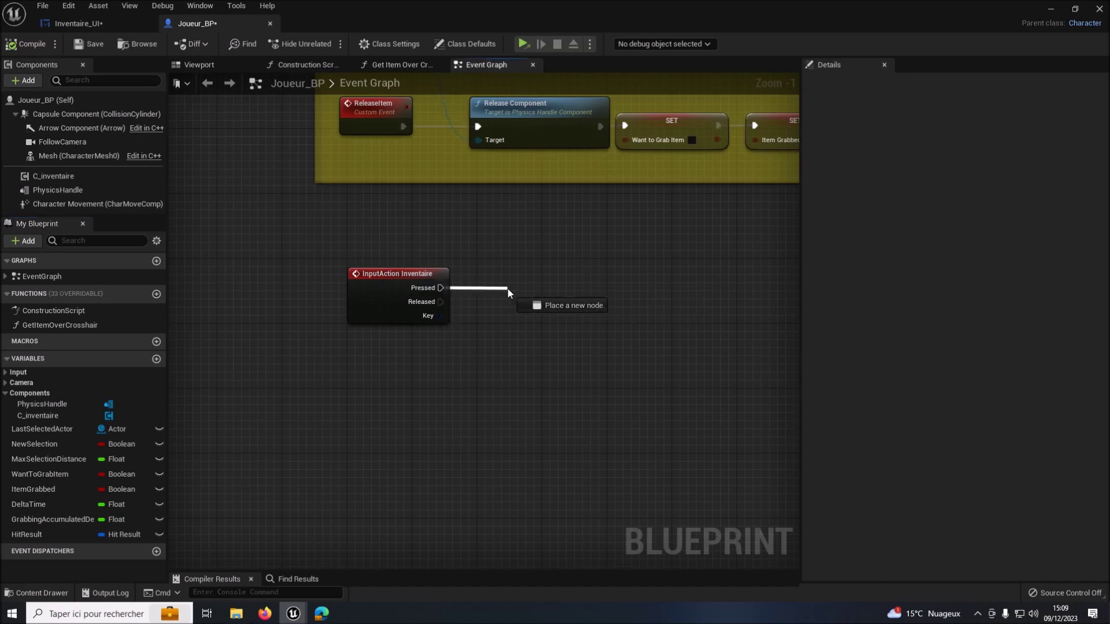
{"action": "type", "text": "is"}
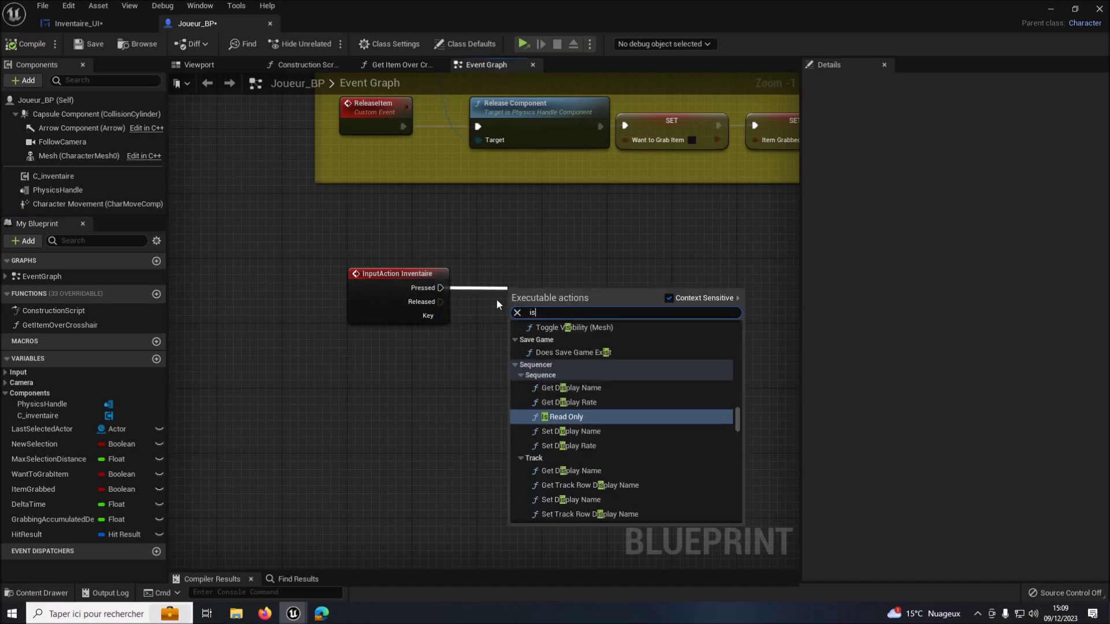
{"action": "type", "text": " valid"}
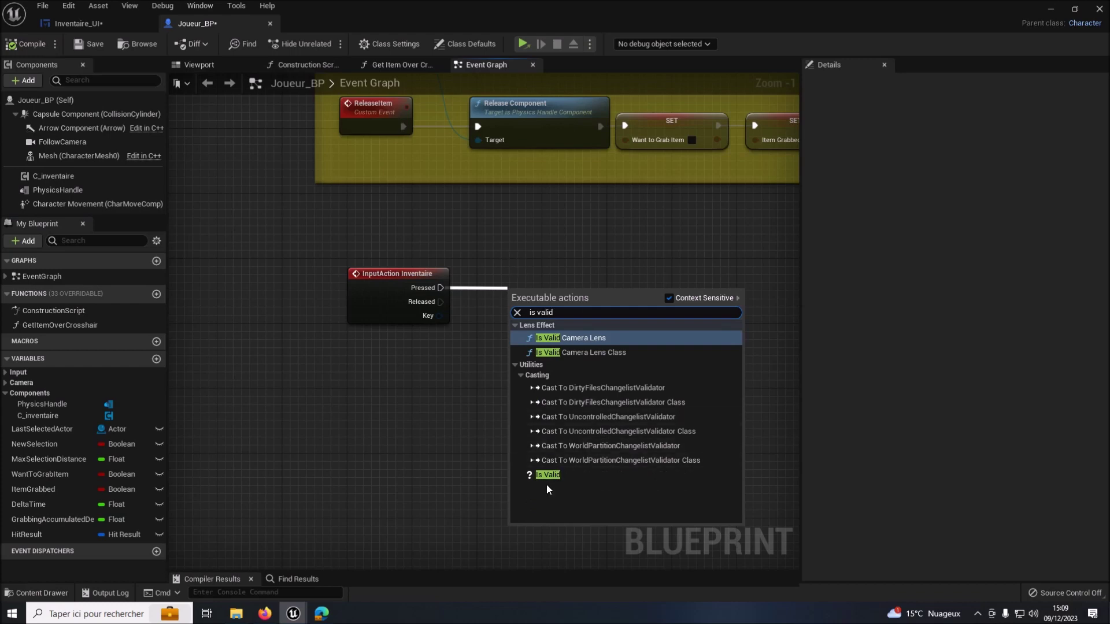
{"action": "left_click", "coordinate": [550, 475]}
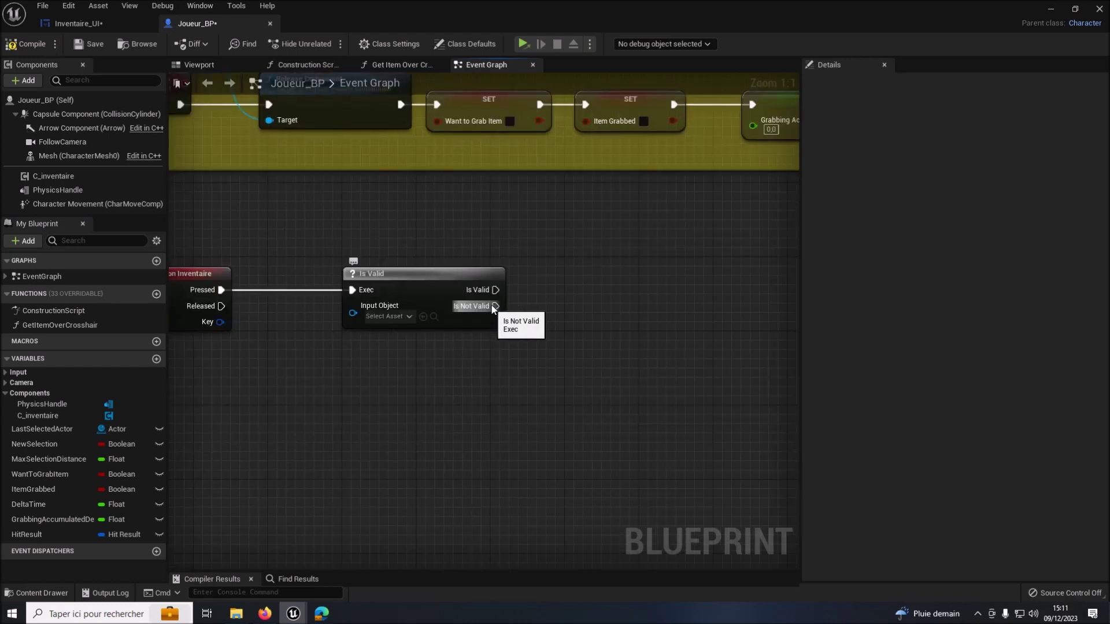
{"action": "left_click_drag", "start_coordinate": [494, 307], "coordinate": [549, 386]}
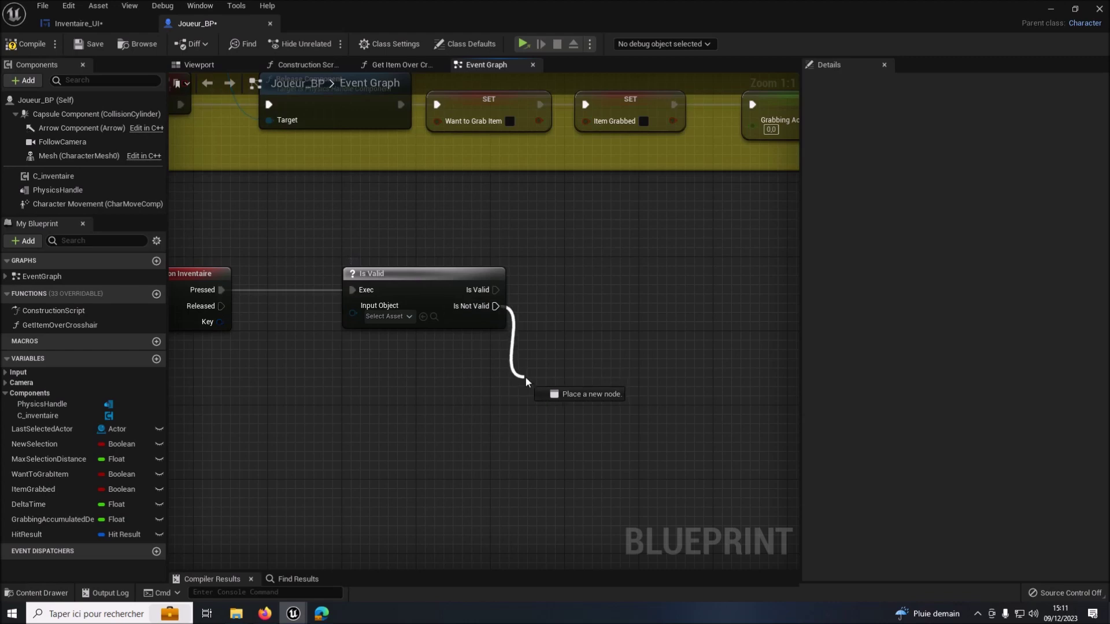
{"action": "type", "text": "cre"}
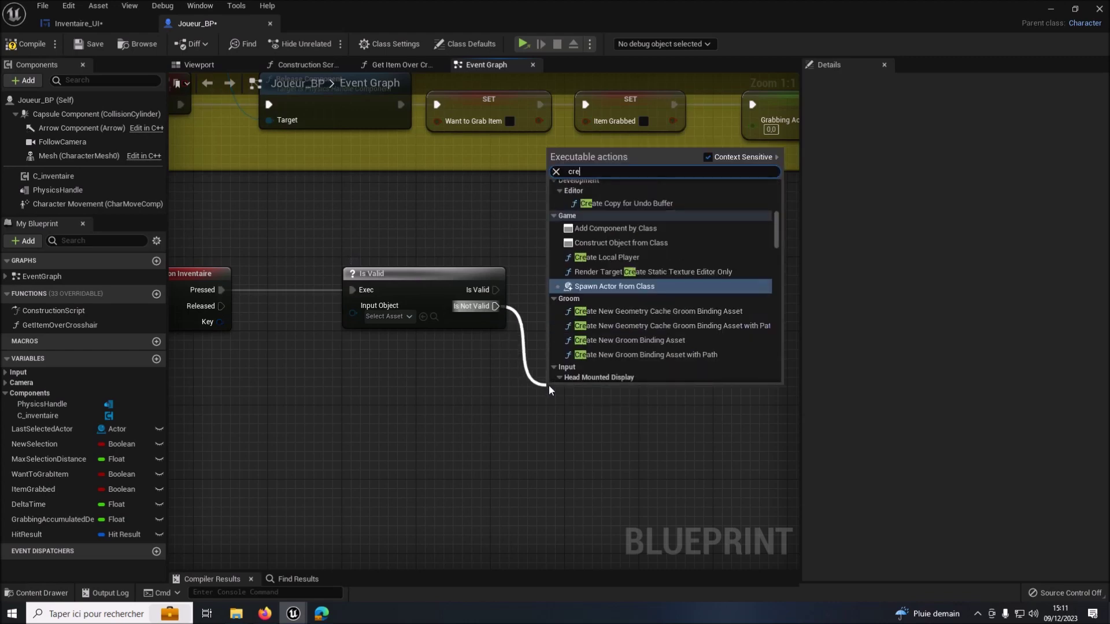
{"action": "type", "text": "ate w"}
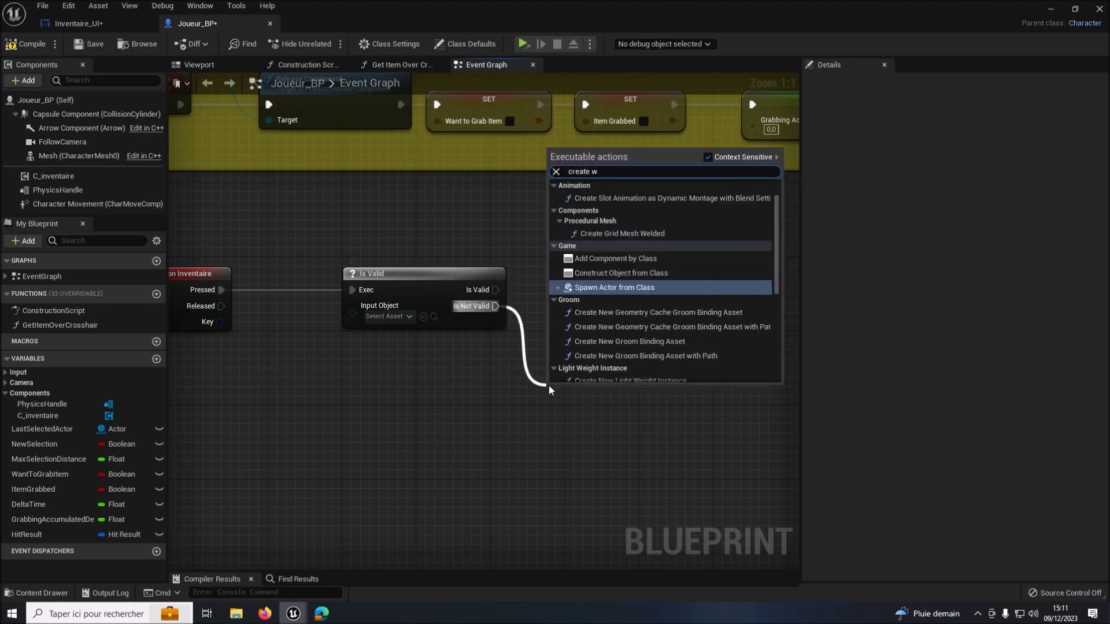
{"action": "type", "text": "i"}
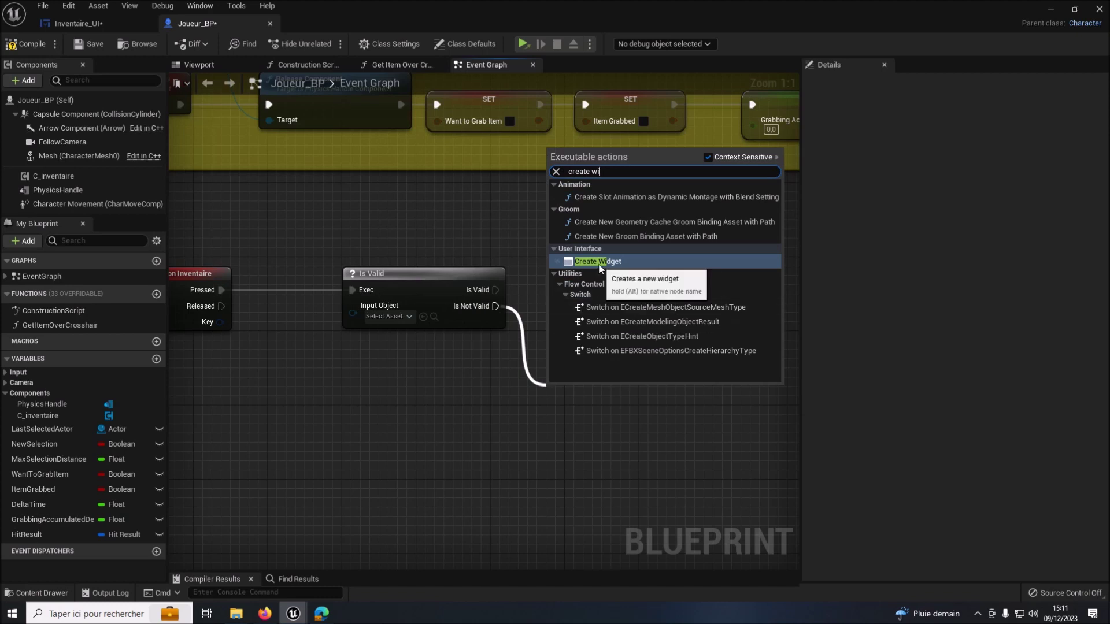
Create an Inventaire_UI widget on Is Not Valid and promote it to a UI Ref variable
{"action": "left_click", "coordinate": [598, 262]}
{"action": "left_click", "coordinate": [475, 364]}
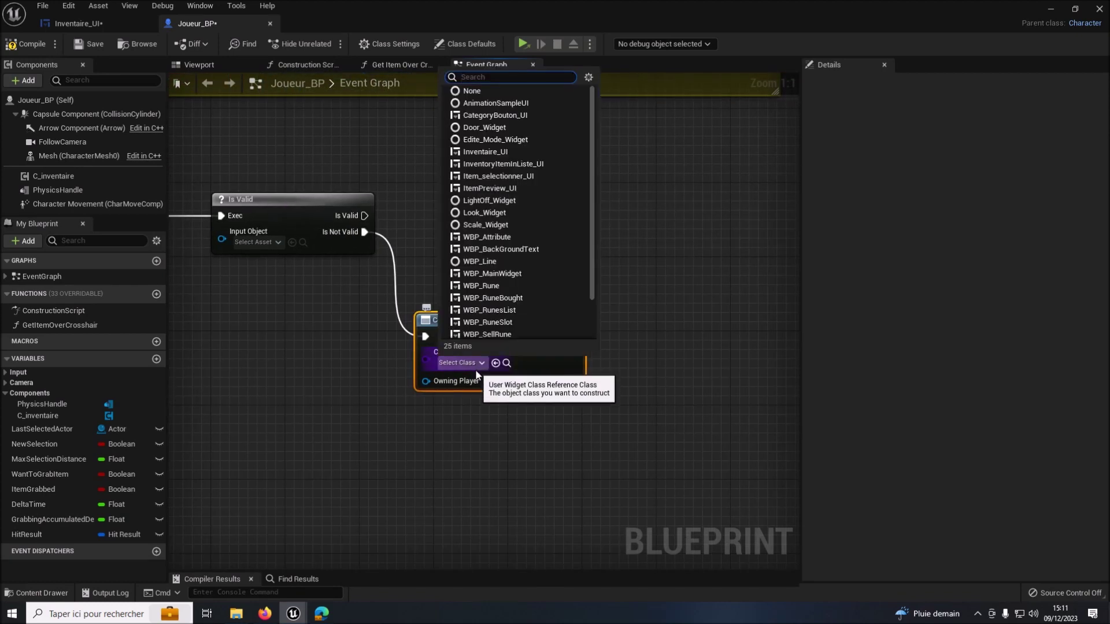
{"action": "left_click", "coordinate": [468, 148]}
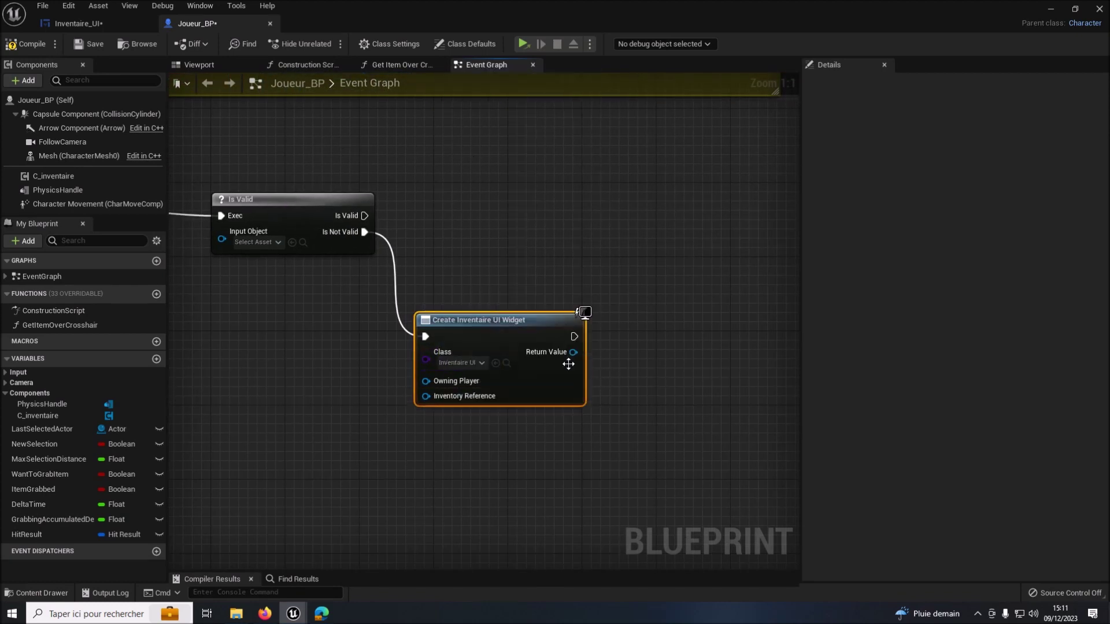
{"action": "left_click_drag", "start_coordinate": [573, 352], "coordinate": [667, 349]}
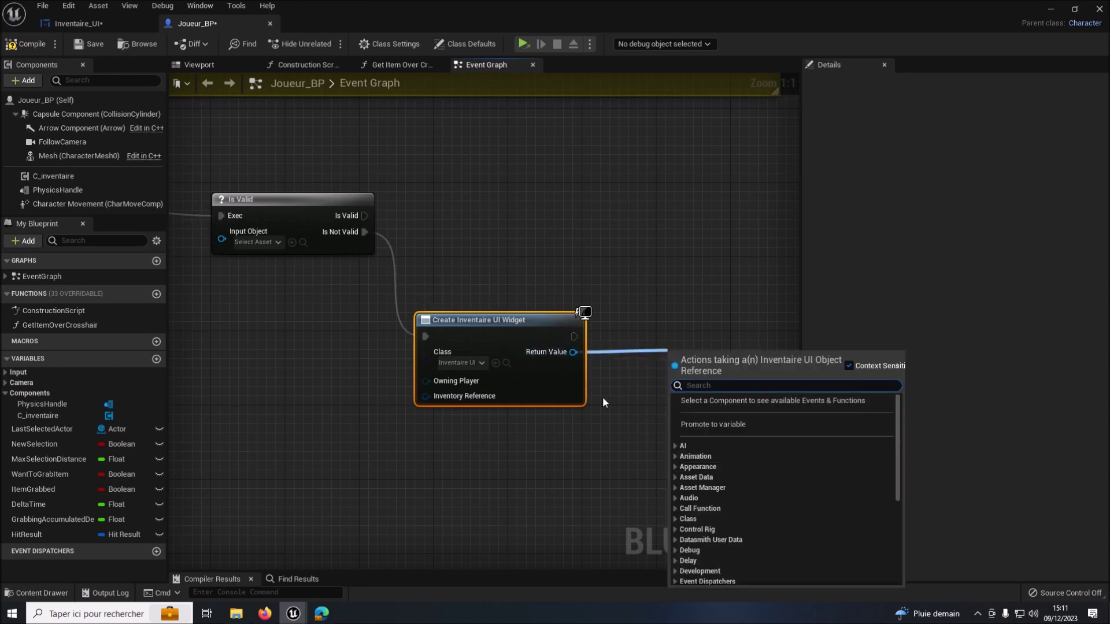
{"action": "left_click", "coordinate": [712, 425]}
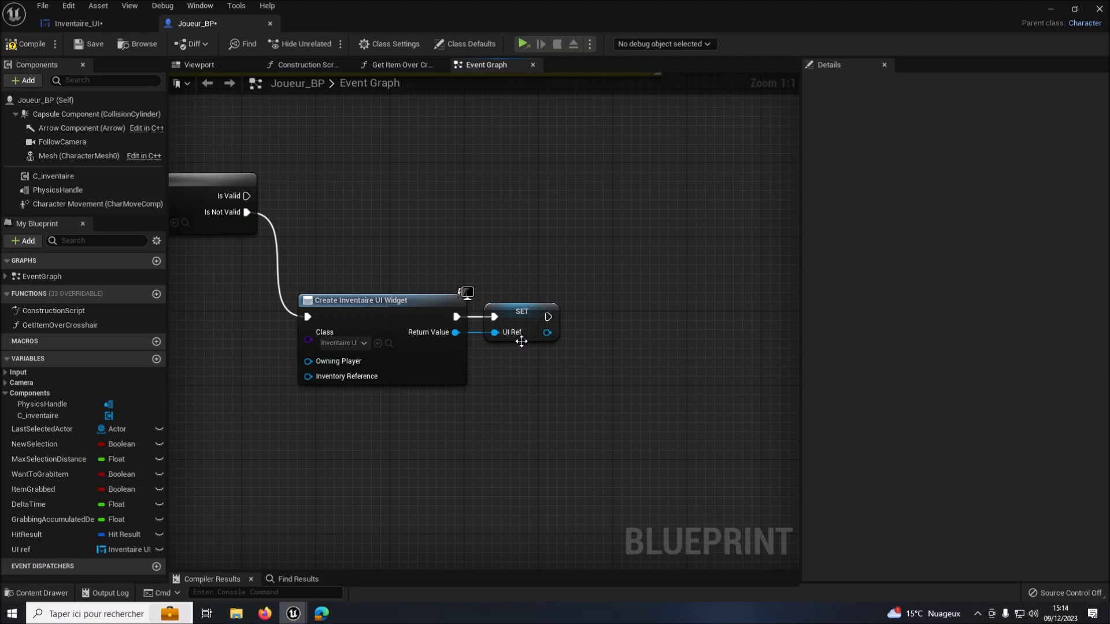
Add the stored UI Ref to the viewport and tidy the nodes
{"action": "left_click_drag", "start_coordinate": [545, 332], "coordinate": [639, 339]}
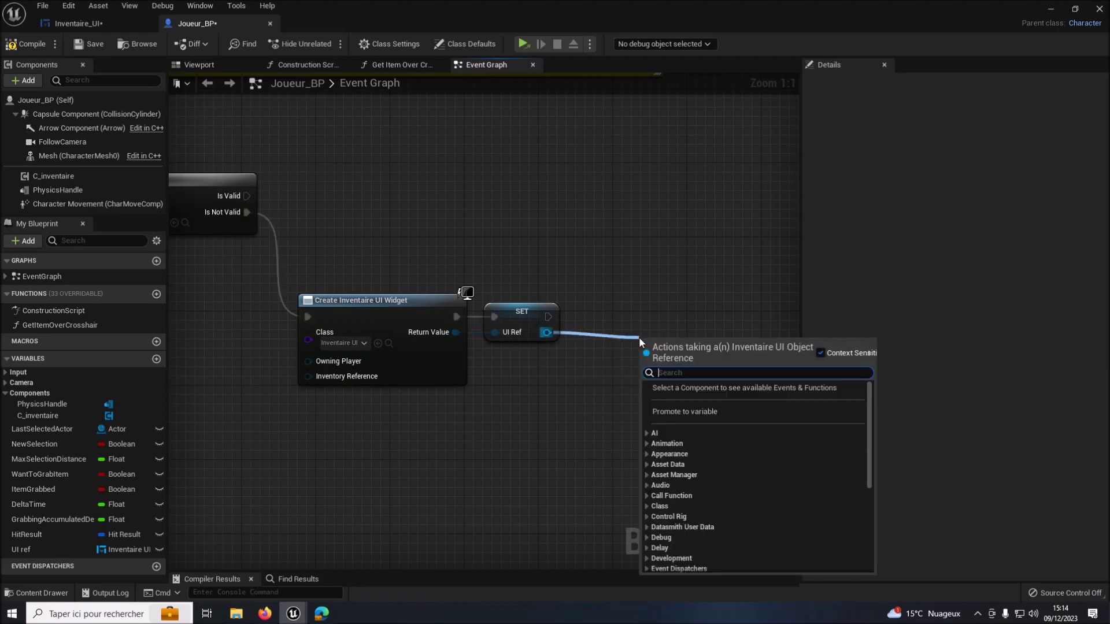
{"action": "type", "text": "add"}
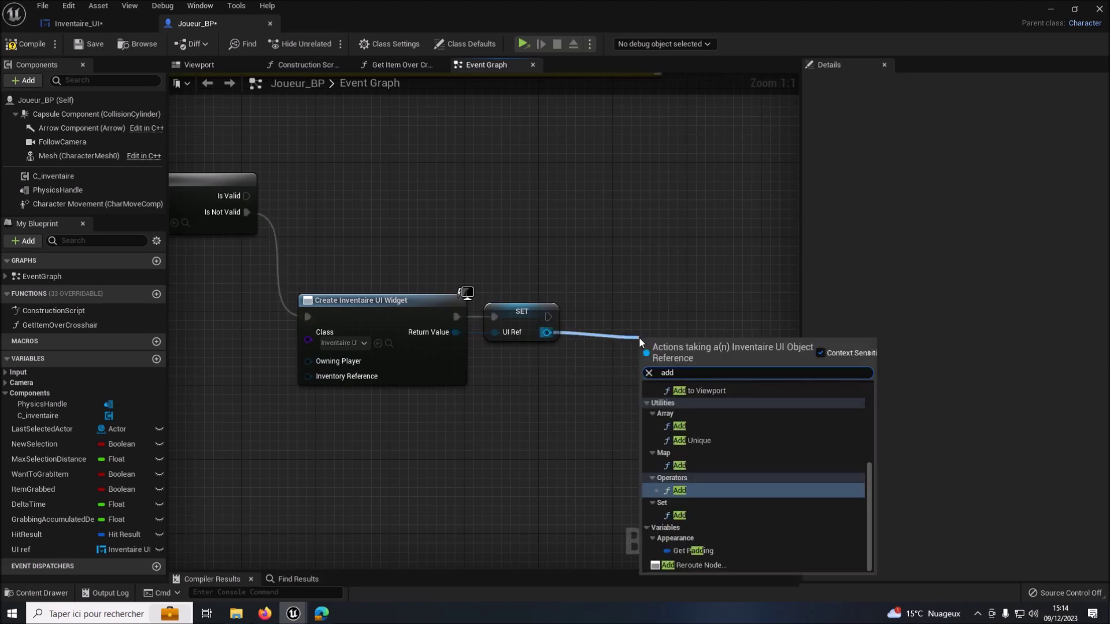
{"action": "type", "text": " to "}
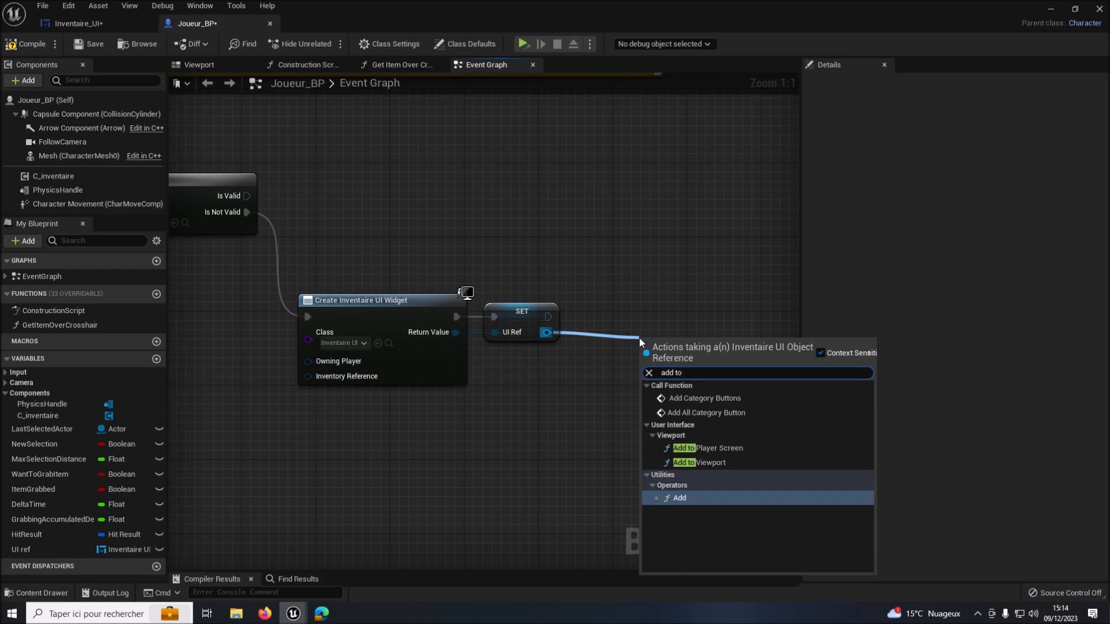
{"action": "type", "text": "vu"}
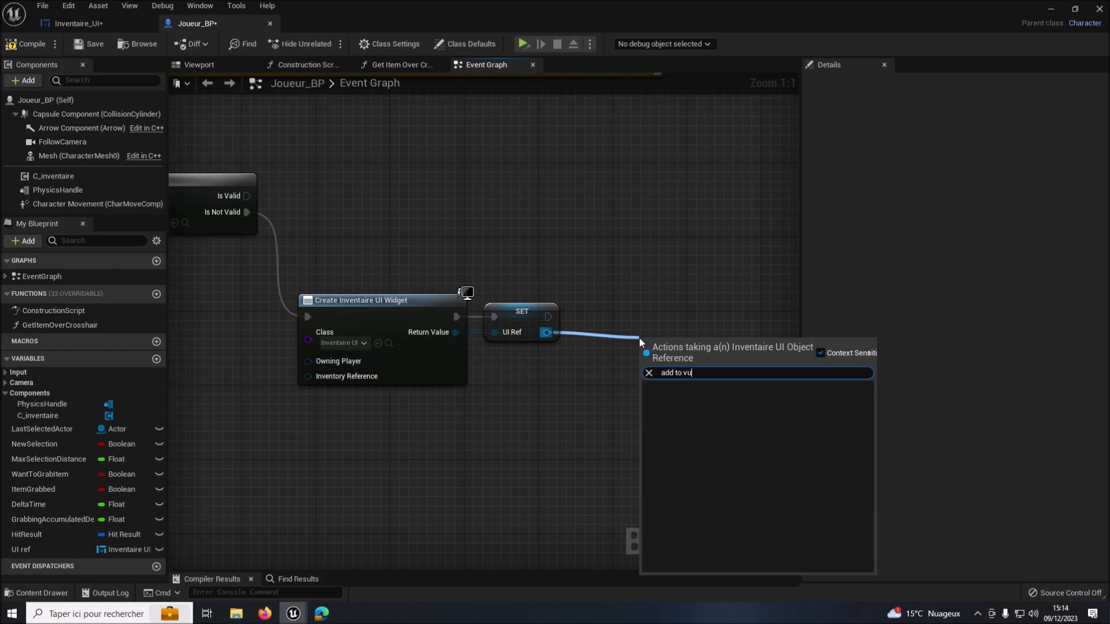
{"action": "key", "text": "BackSpace"}
{"action": "left_click", "coordinate": [717, 425]}
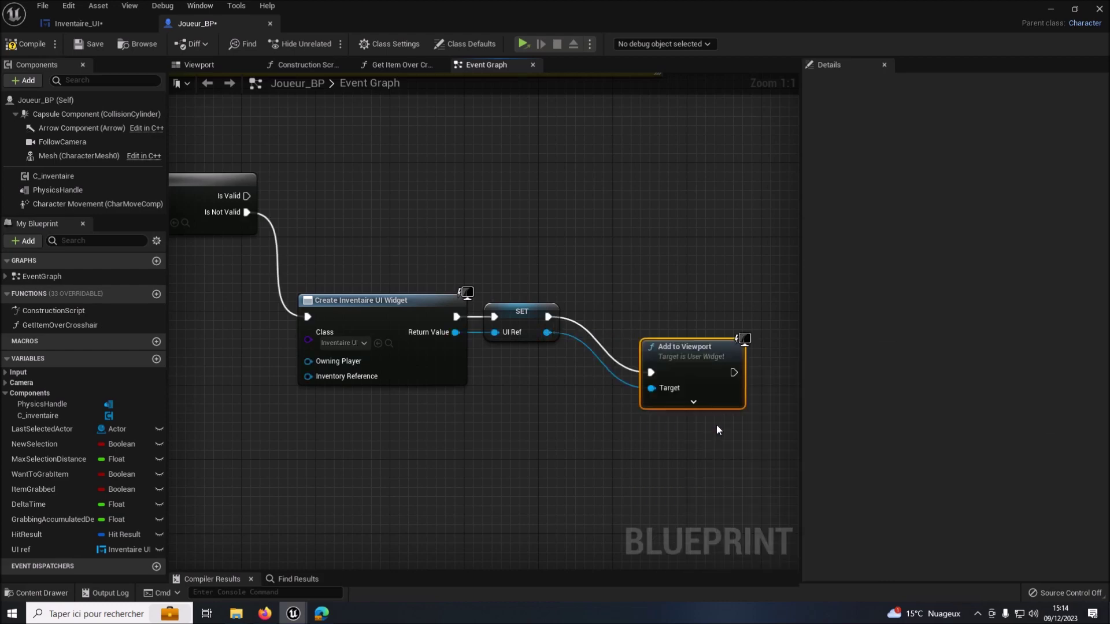
{"action": "left_click_drag", "start_coordinate": [694, 356], "coordinate": [675, 300]}
{"action": "right_click_drag", "start_coordinate": [633, 258], "coordinate": [639, 340]}
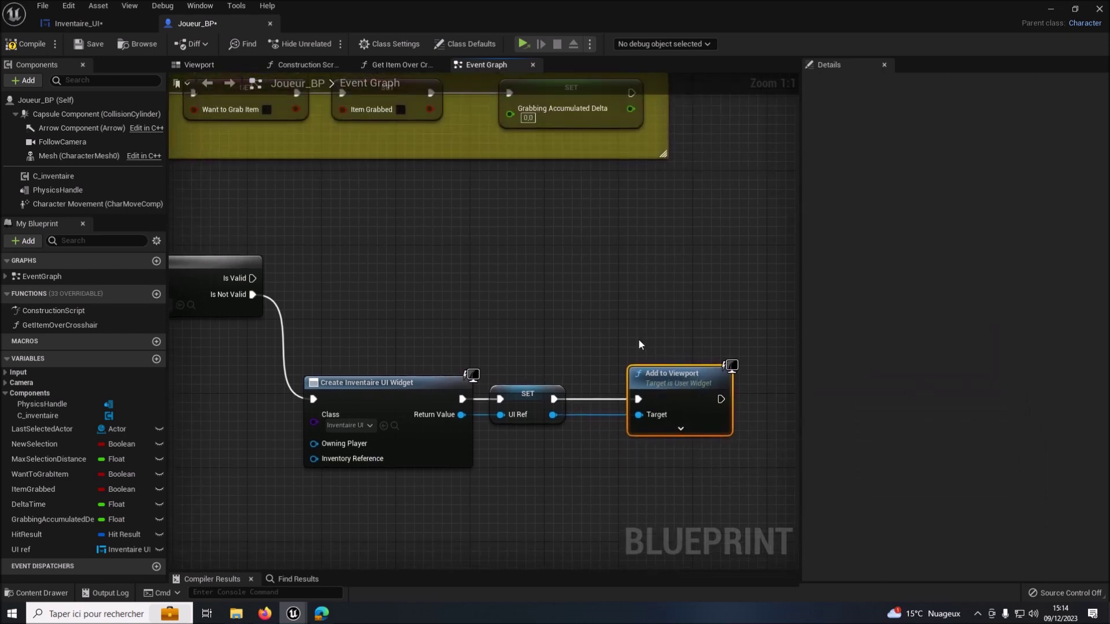
Duplicate Add to Viewport with UI Ref as target, run from Is Valid's valid output
{"action": "key", "text": "ctrl+c"}
{"action": "key", "text": "ctrl+v"}
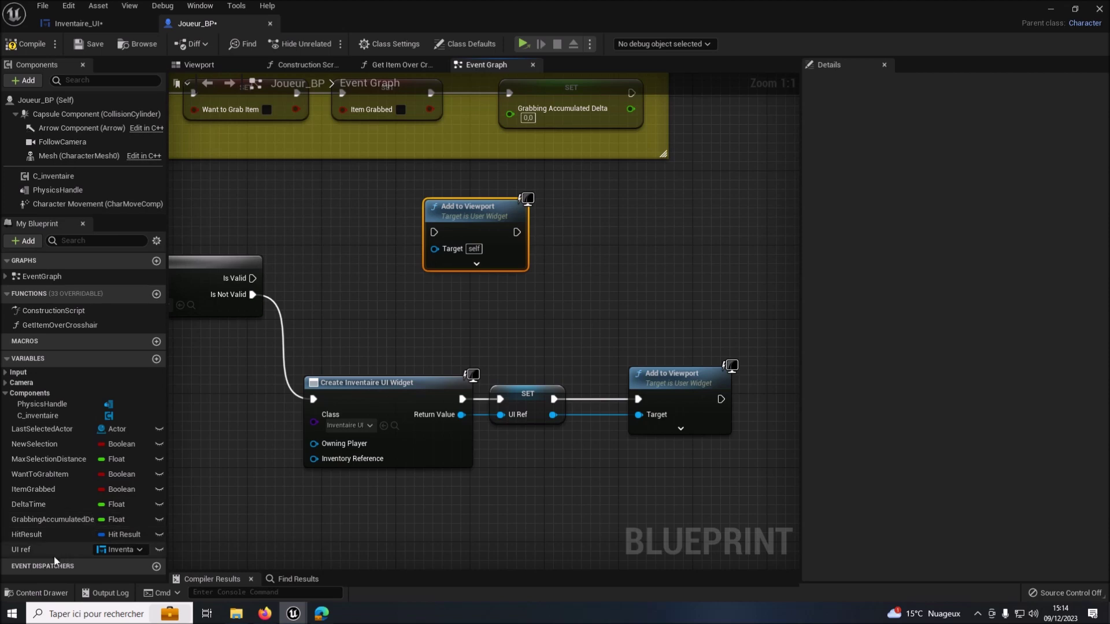
{"action": "left_click_drag", "start_coordinate": [19, 551], "coordinate": [428, 252]}
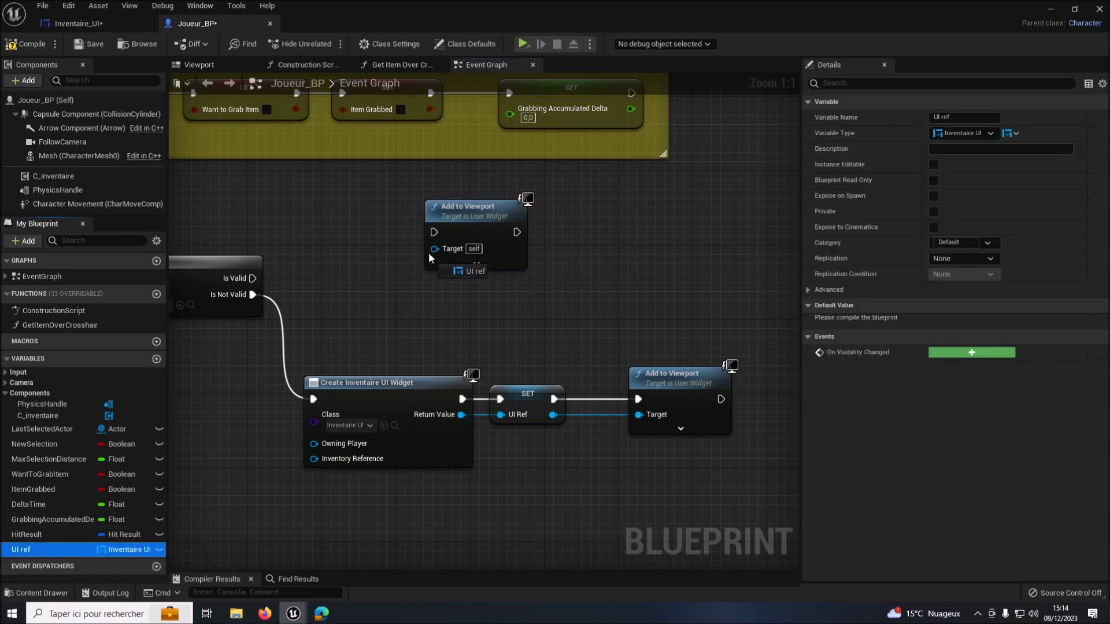
{"action": "left_click_drag", "start_coordinate": [429, 253], "coordinate": [436, 248]}
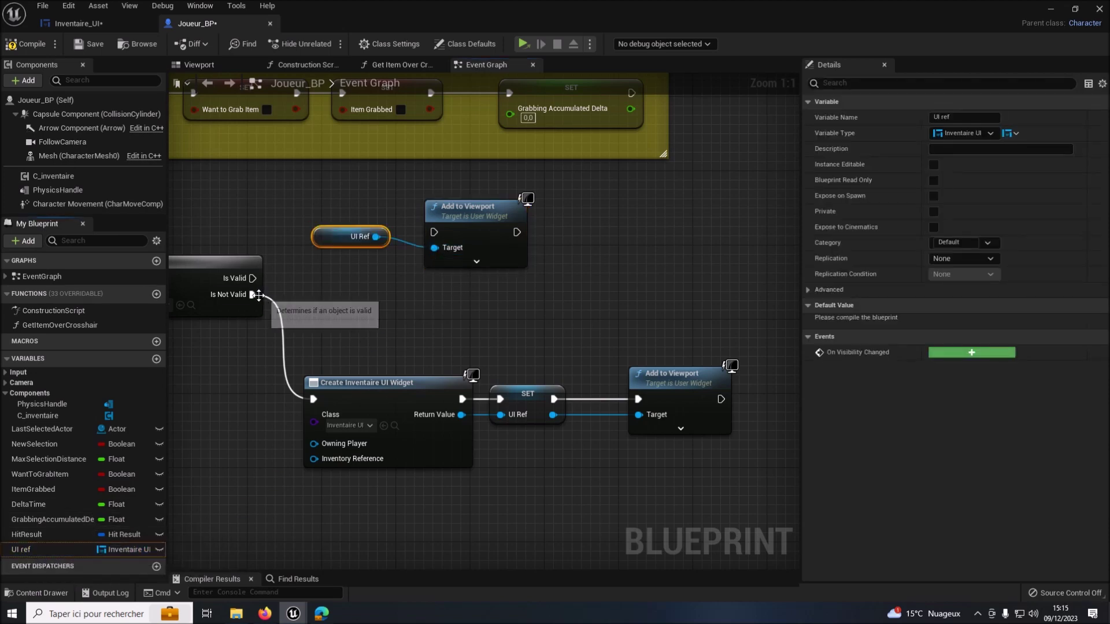
{"action": "left_click_drag", "start_coordinate": [253, 278], "coordinate": [437, 231]}
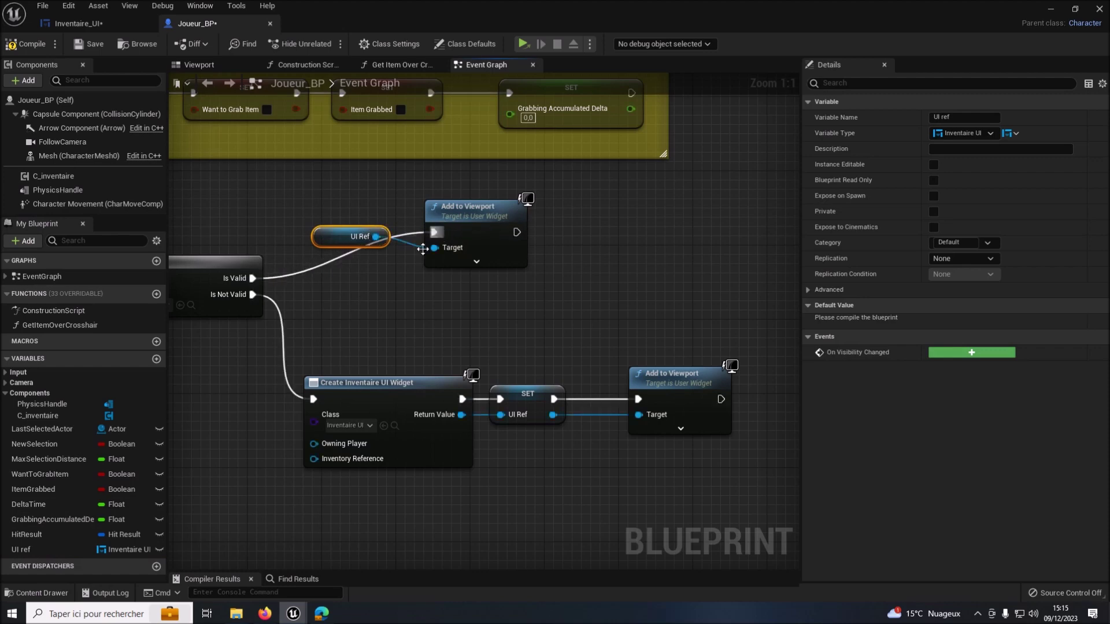
Plug C_inventaire into Create Widget's Inventory Reference pin
{"action": "right_click_drag", "start_coordinate": [423, 249], "coordinate": [521, 170]}
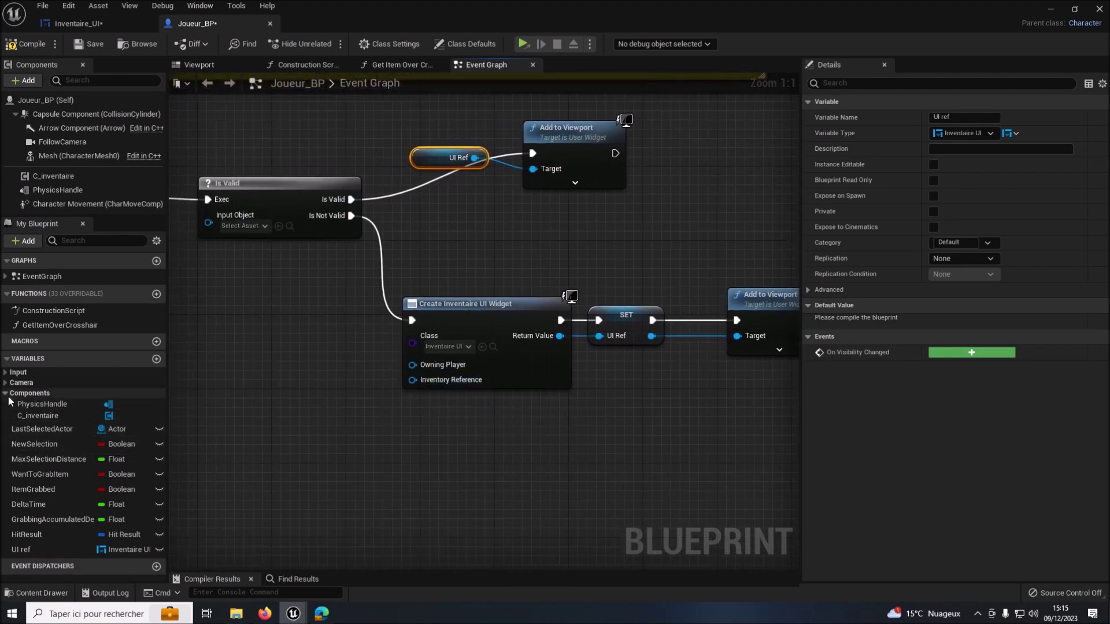
{"action": "left_click", "coordinate": [36, 418]}
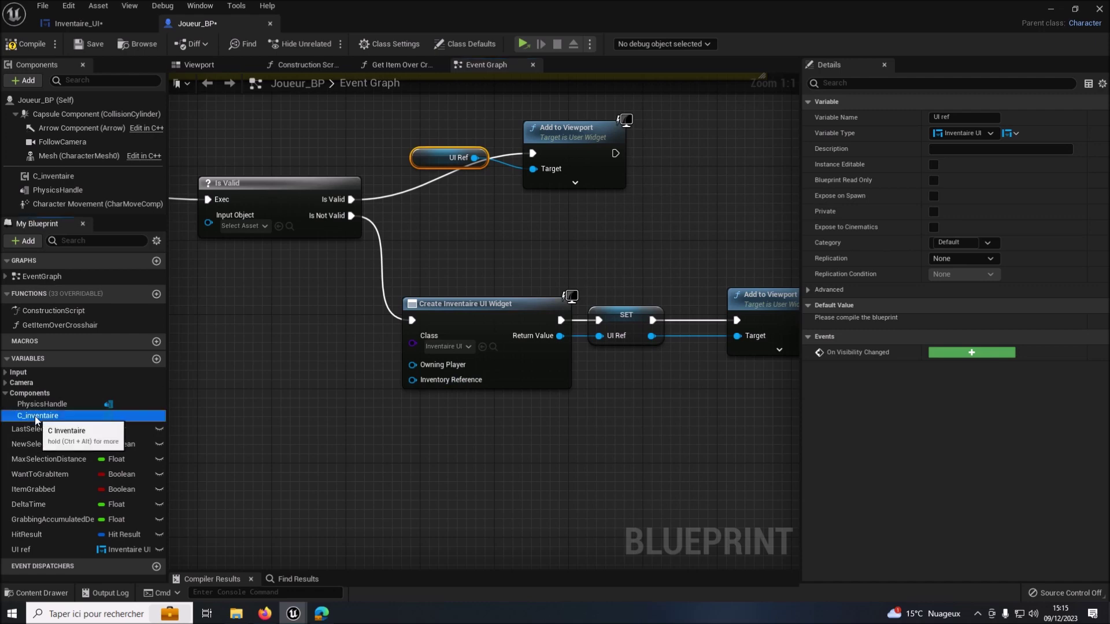
{"action": "left_click_drag", "start_coordinate": [36, 418], "coordinate": [414, 384]}
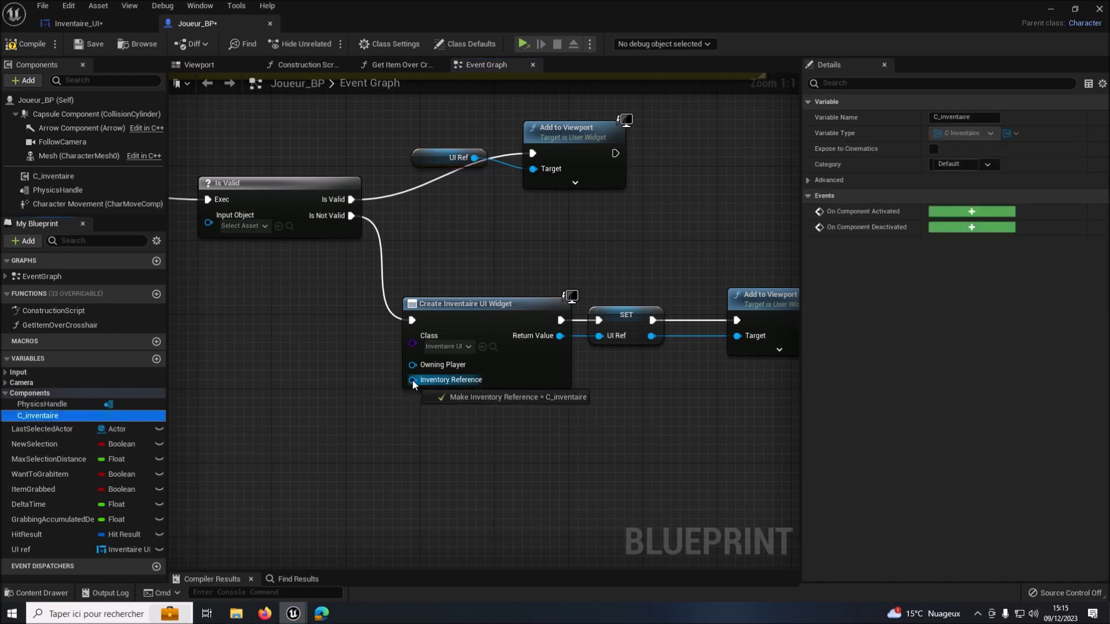
Place a UI ref getter beneath Is Valid to feed its input object
{"action": "scroll", "coordinate": [306, 422], "scroll_direction": "down", "scroll_amount": 2}
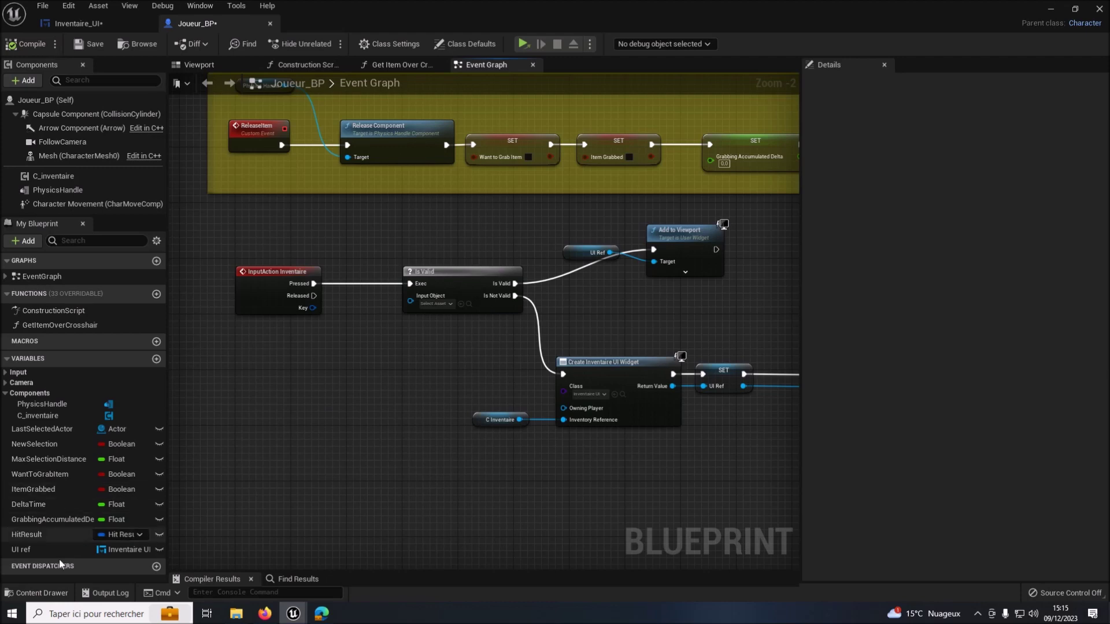
{"action": "mouse_move", "coordinate": [27, 550]}
{"action": "left_mouse_down"}
{"action": "mouse_move", "coordinate": [394, 363]}
{"action": "mouse_move", "coordinate": [410, 300]}
{"action": "mouse_move", "coordinate": [294, 356]}
{"action": "mouse_move", "coordinate": [286, 336]}
{"action": "left_mouse_up"}
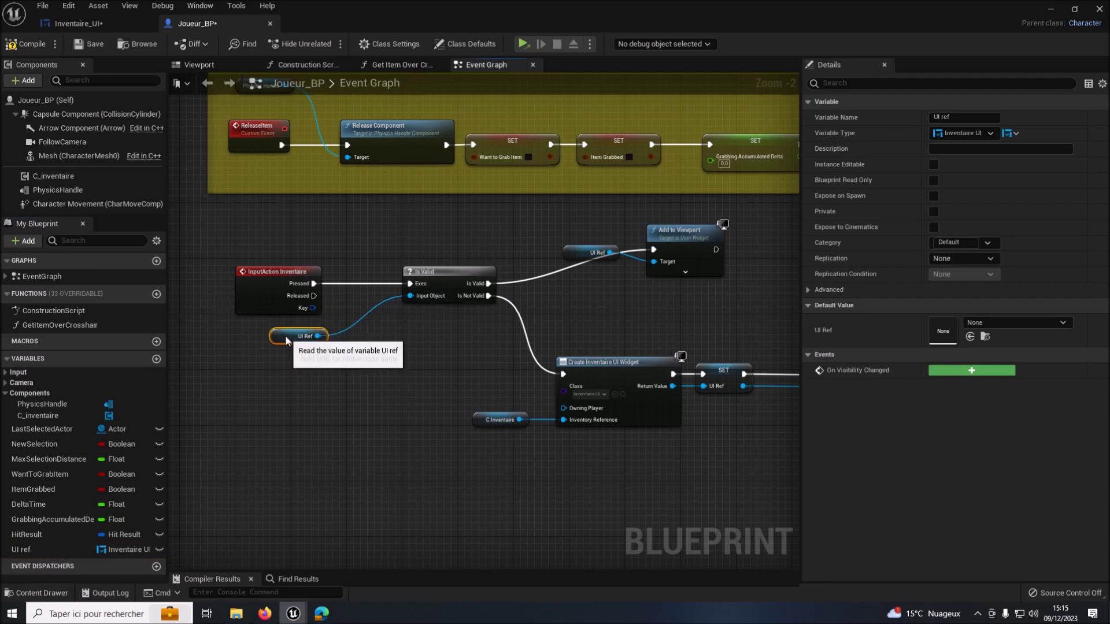
{"action": "left_click", "coordinate": [362, 366]}
{"action": "scroll", "coordinate": [362, 366], "scroll_direction": "down", "scroll_amount": 1}
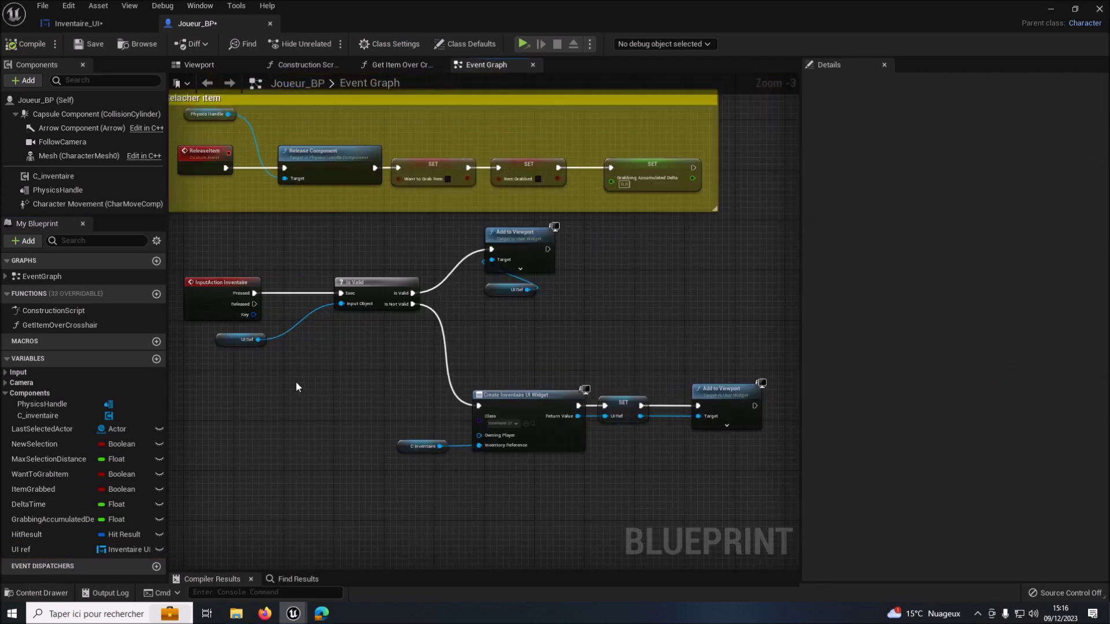
{"action": "left_click_drag", "start_coordinate": [229, 340], "coordinate": [349, 334]}
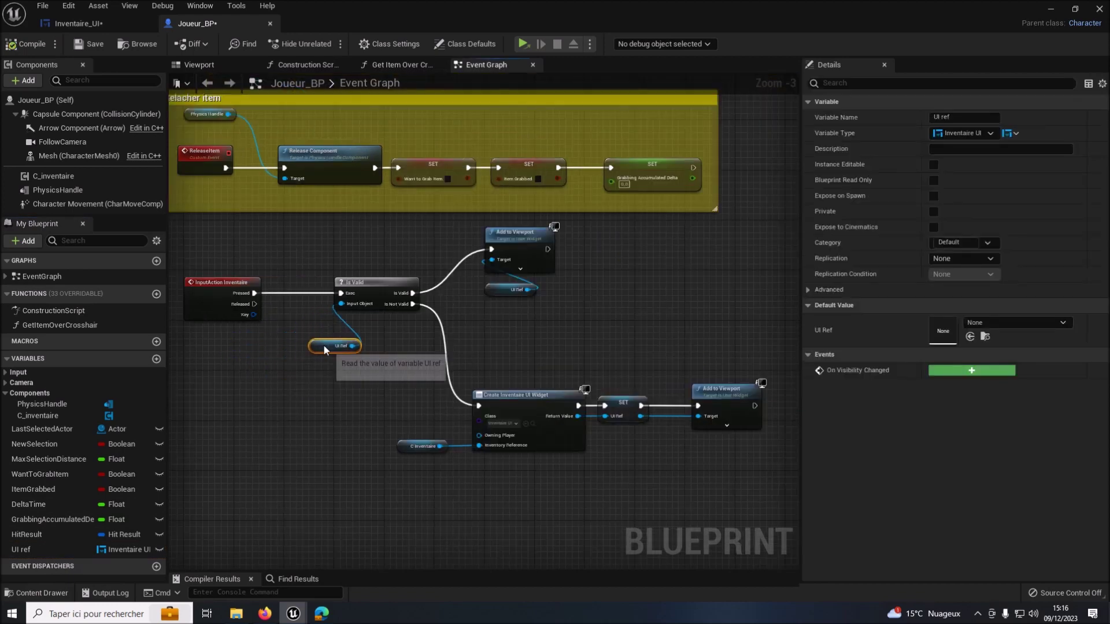
{"action": "right_click_drag", "start_coordinate": [349, 334], "coordinate": [313, 287]}
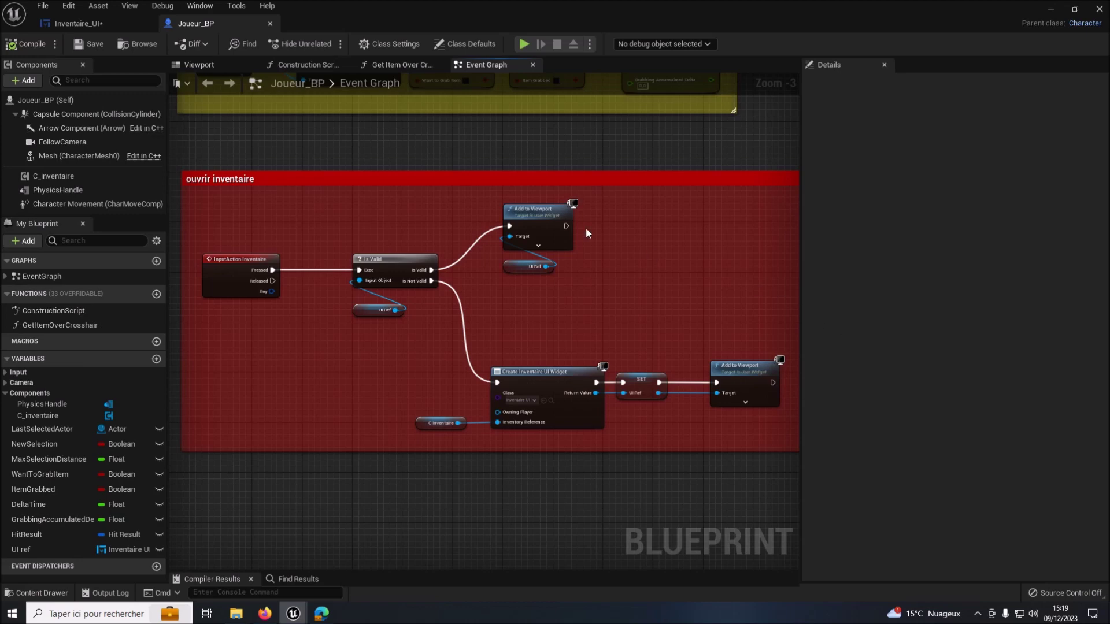
{"action": "left_click", "coordinate": [74, 23]}
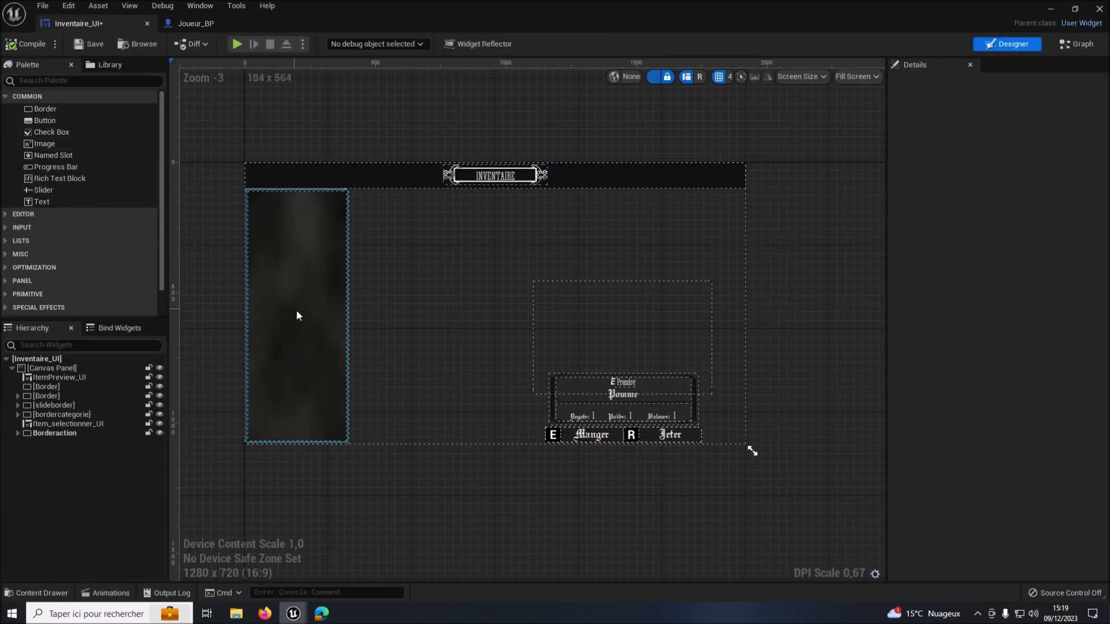
Set the slideborder panel's Position X to 400 in the Details slot settings
{"action": "left_click", "coordinate": [33, 406]}
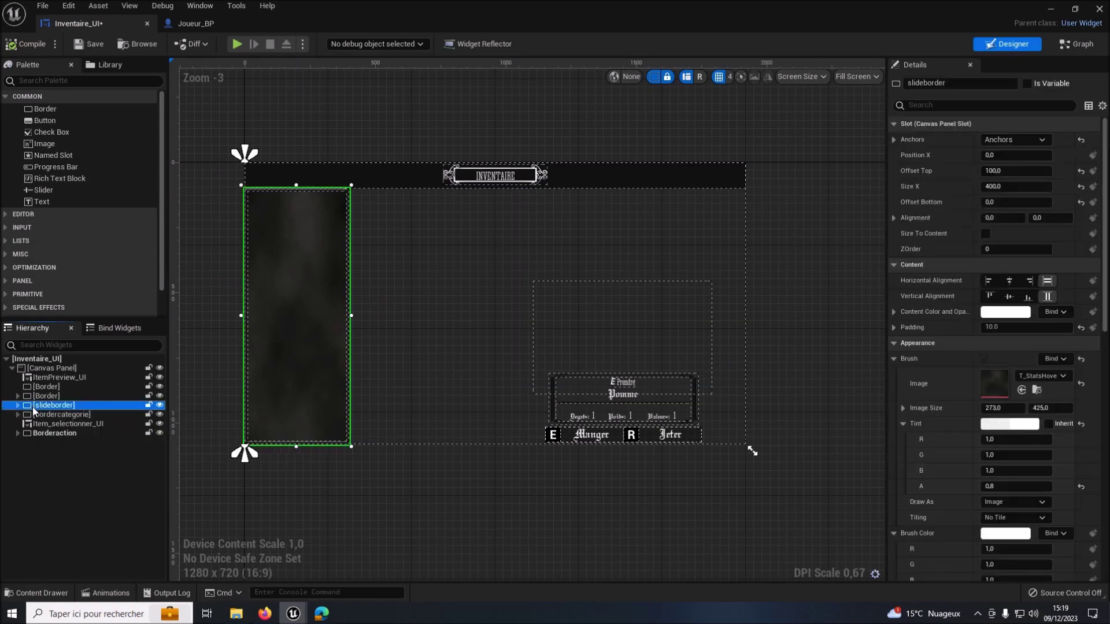
{"action": "left_click", "coordinate": [991, 156]}
{"action": "type", "text": "400"}
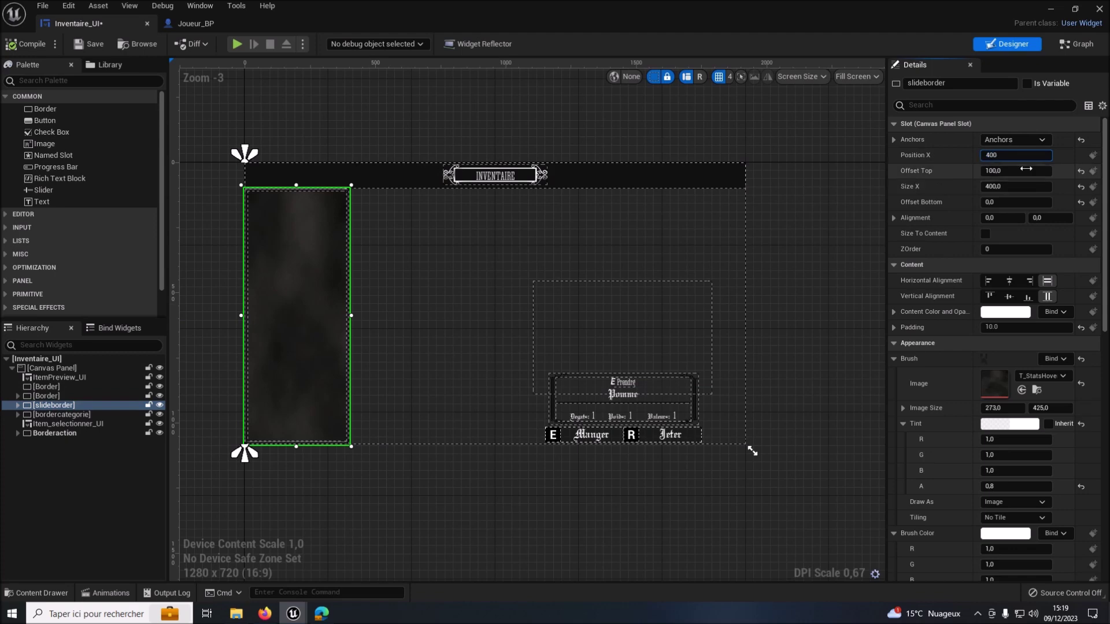
{"action": "left_click", "coordinate": [824, 177]}
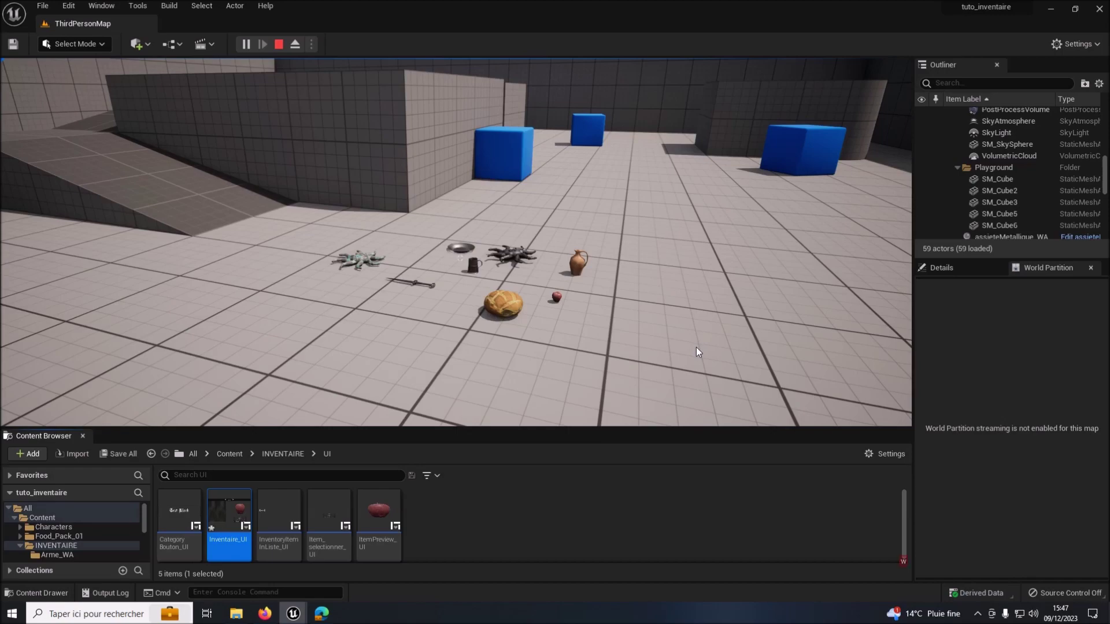
In play mode, walk over and pick up the bread, apple, cup, plate and spider item with E
{"action": "left_click", "coordinate": [661, 391]}
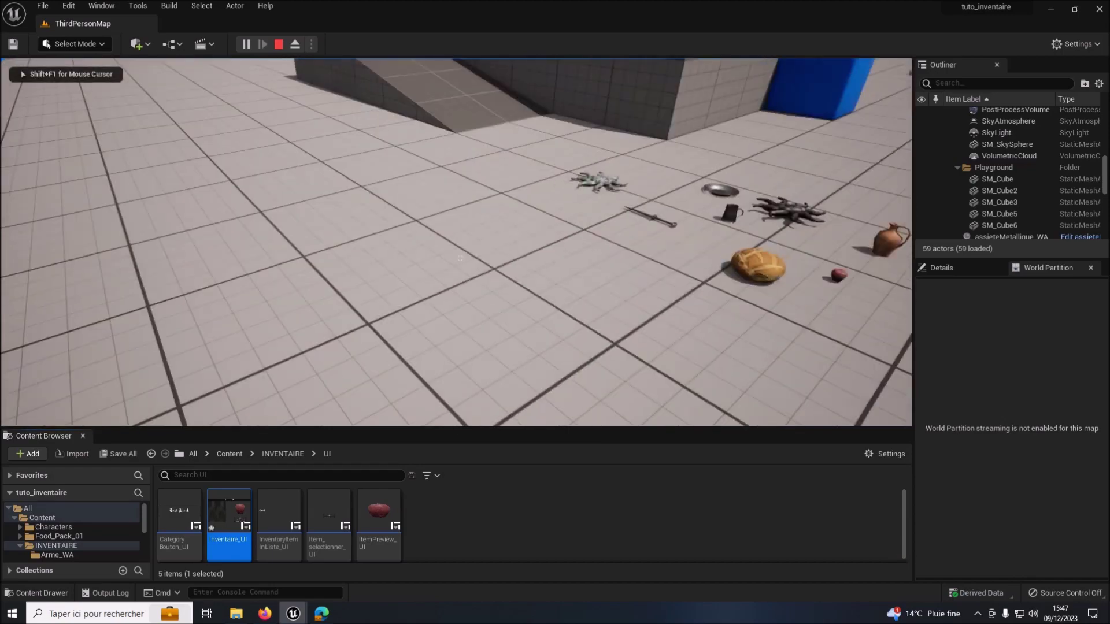
{"action": "key", "text": "w"}
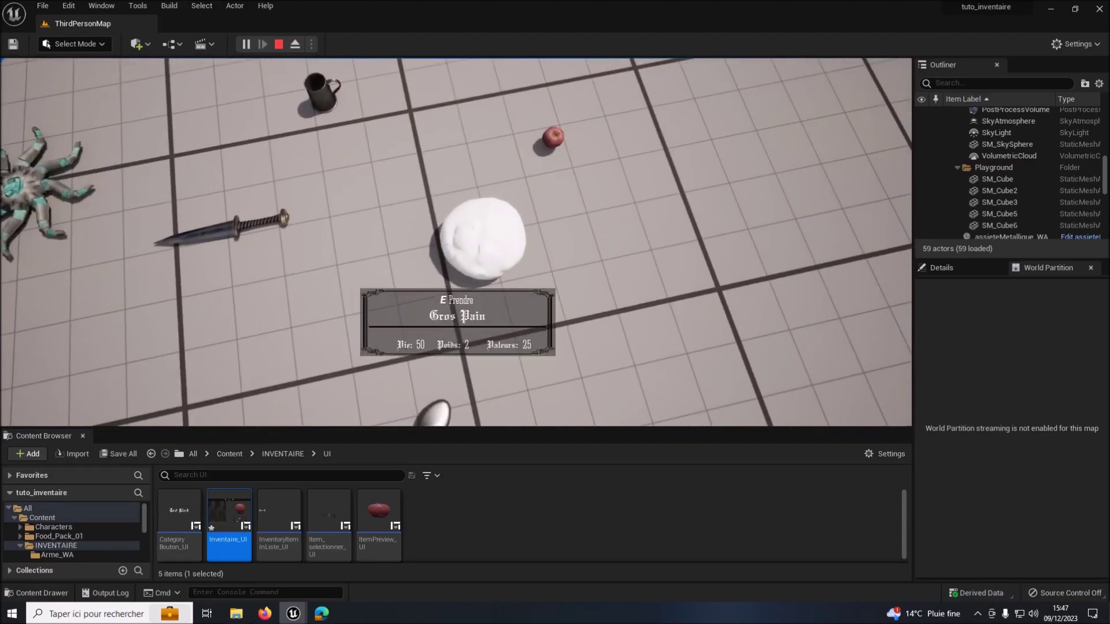
{"action": "key", "text": "e"}
{"action": "key", "text": "e"}
{"action": "key", "text": "e"}
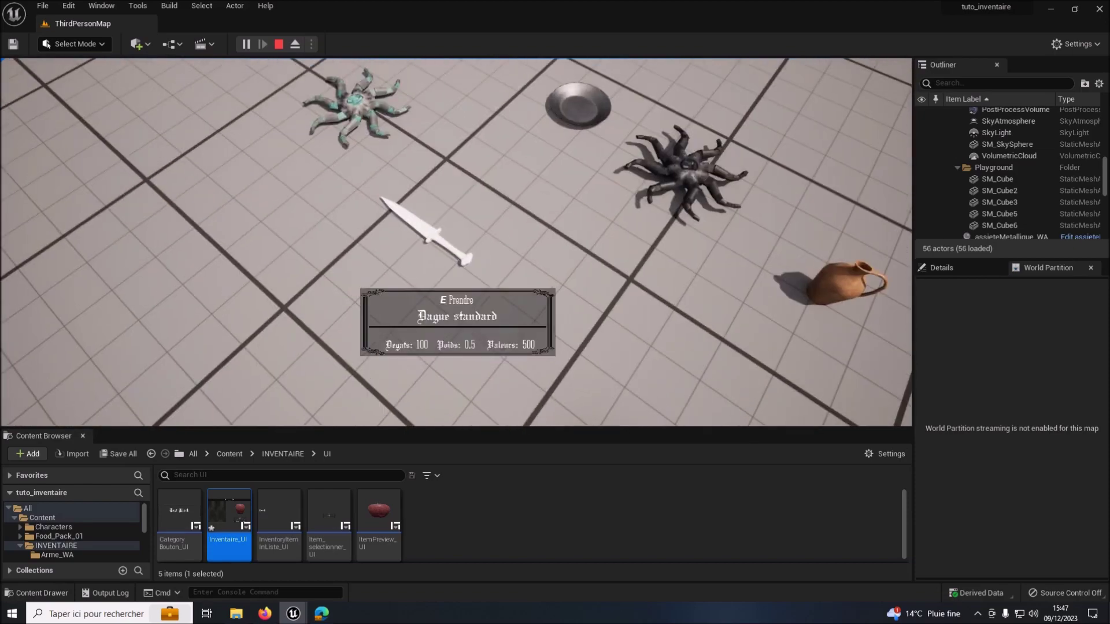
{"action": "key", "text": "e"}
{"action": "key", "text": "e"}
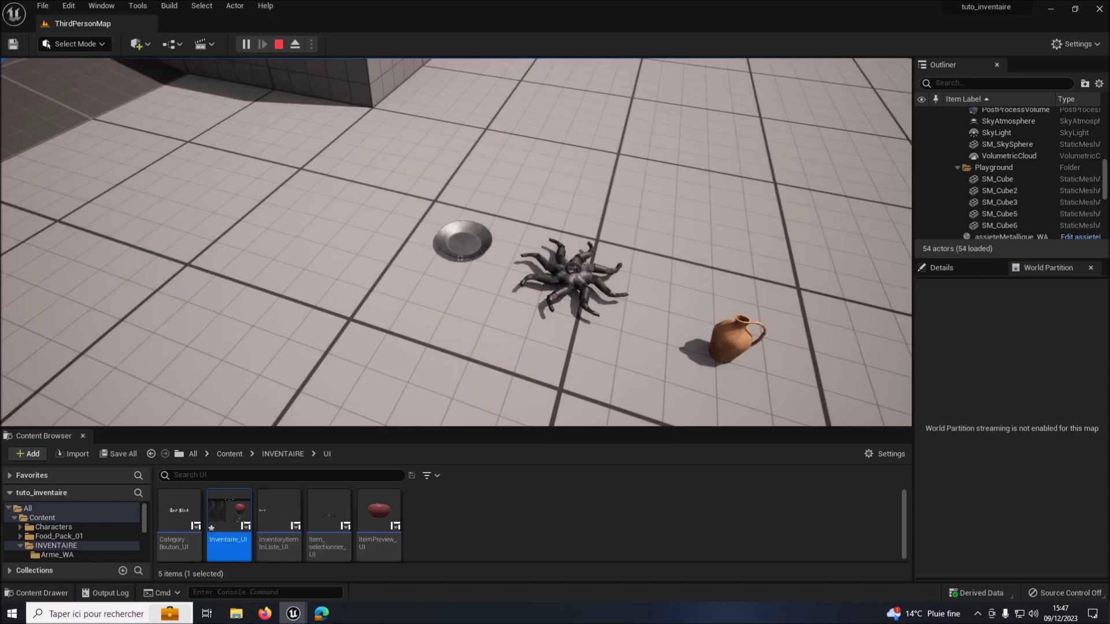
{"action": "key", "text": "e"}
{"action": "key", "text": "e"}
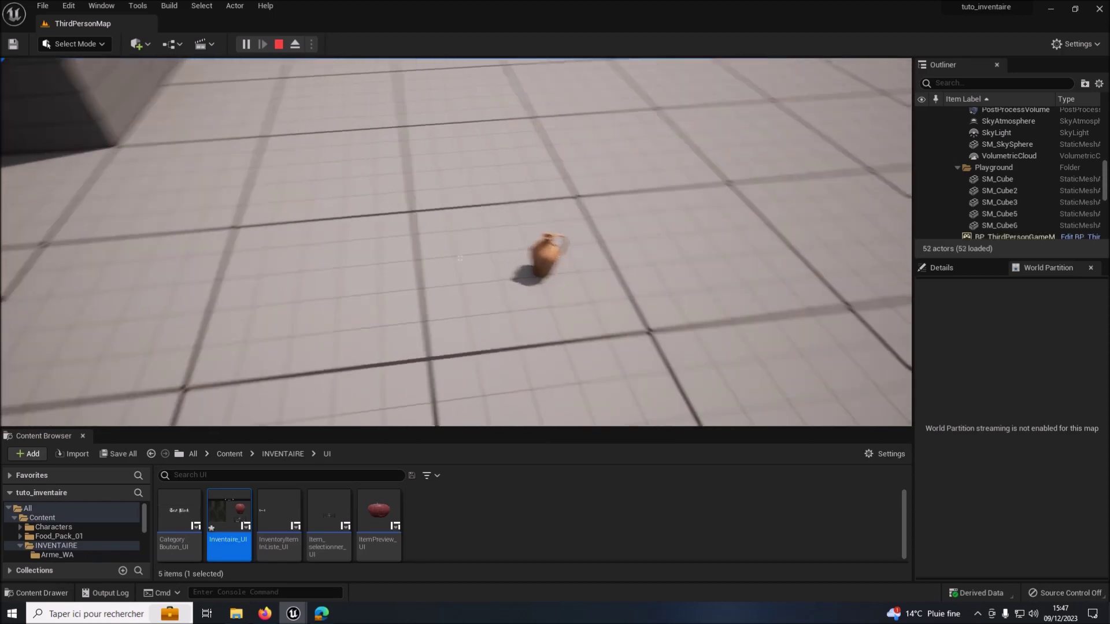
{"action": "key", "text": "e"}
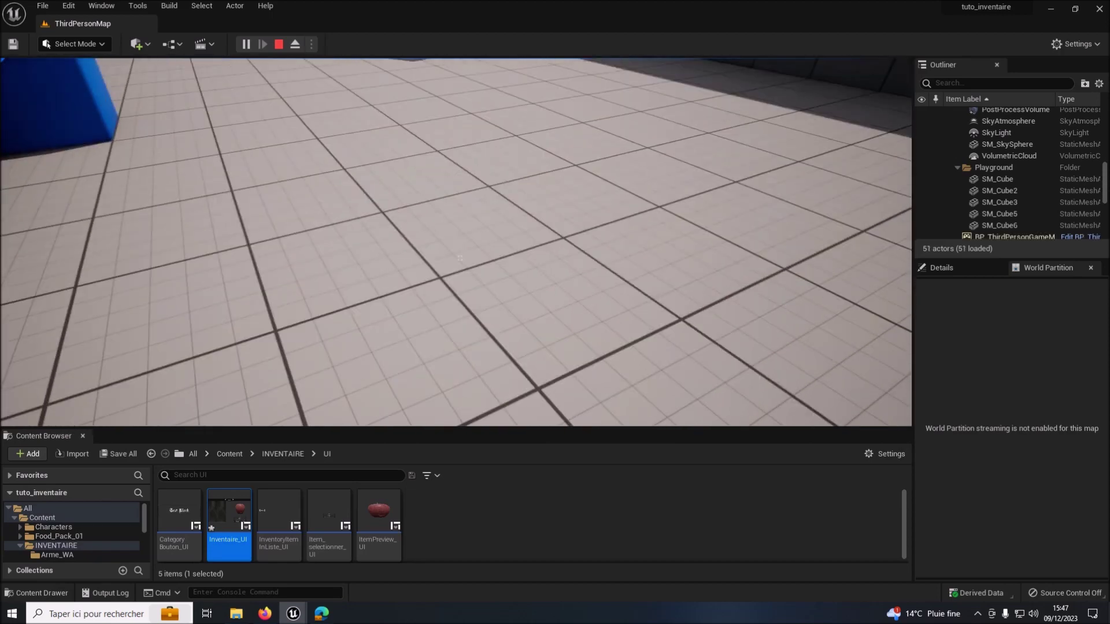
Open the inventory with I, view the Armes dagger preview, rotate it, then exit play
{"action": "key", "text": "i"}
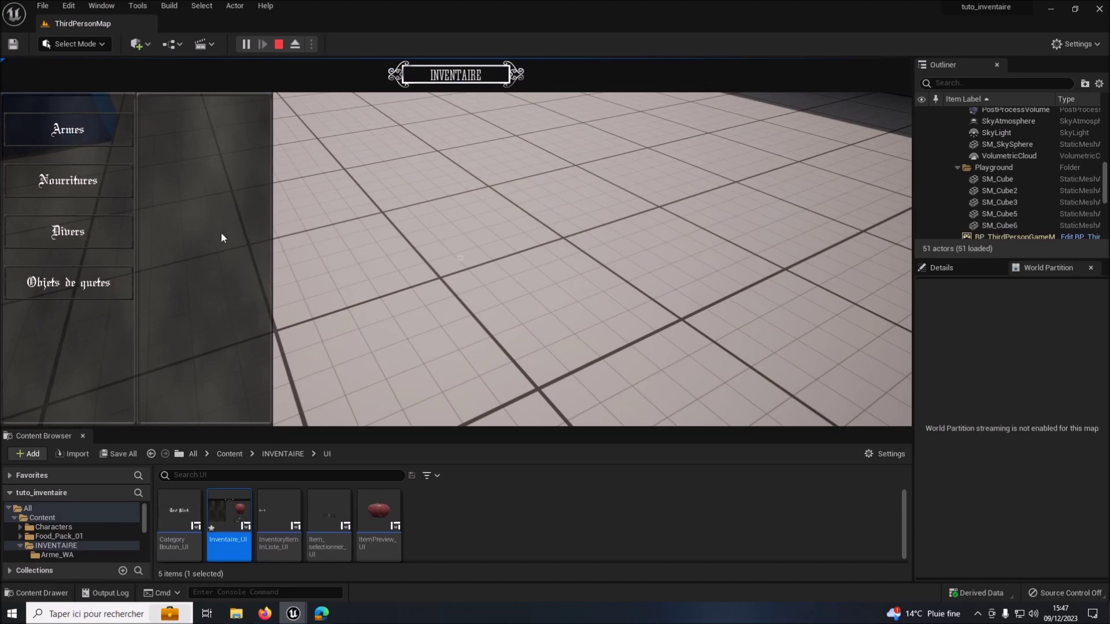
{"action": "left_click", "coordinate": [63, 139]}
{"action": "mouse_move", "coordinate": [155, 108]}
{"action": "mouse_move", "coordinate": [640, 207]}
{"action": "left_mouse_down"}
{"action": "mouse_move", "coordinate": [620, 225]}
{"action": "mouse_move", "coordinate": [614, 259]}
{"action": "left_mouse_up"}
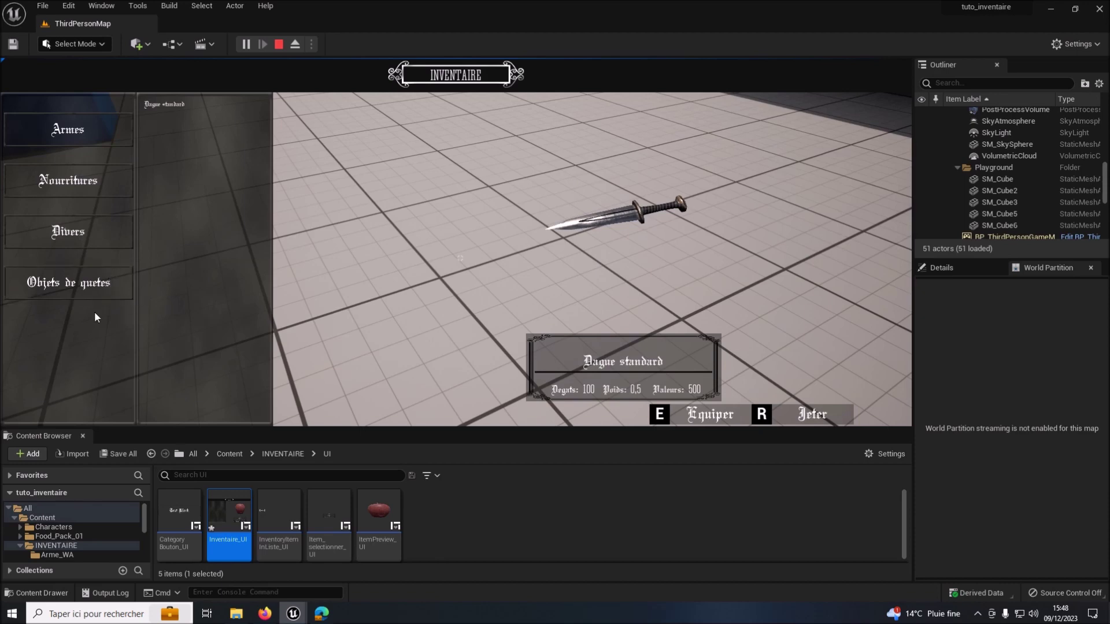
{"action": "key", "text": "Escape"}
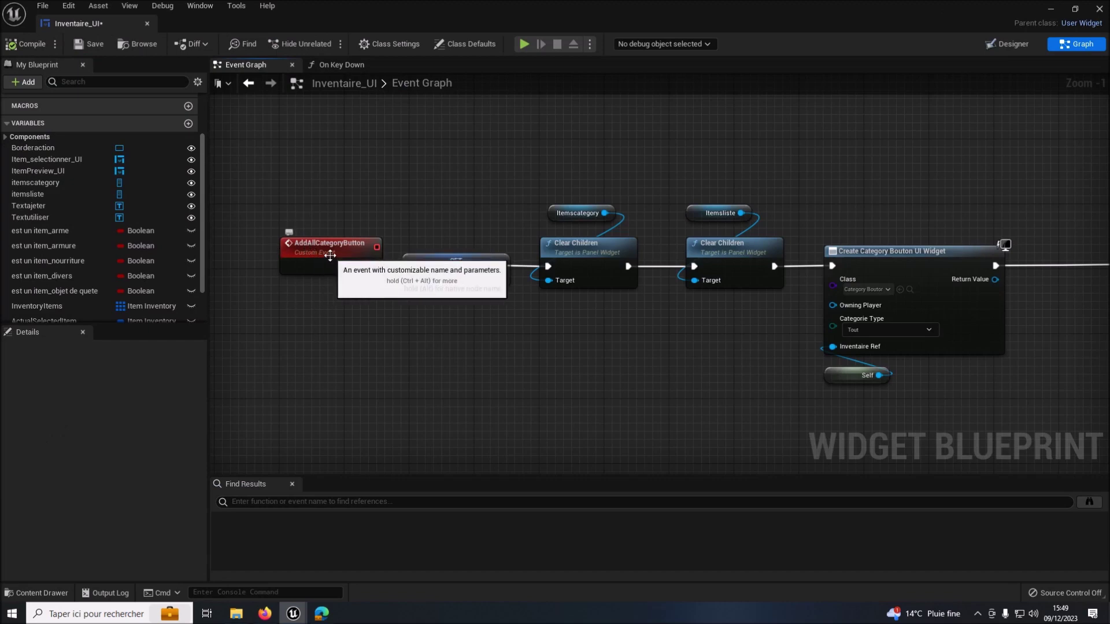
Place an itemscategory getter and an Add Child to Vertical Box node in the widget graph
{"action": "mouse_move", "coordinate": [500, 331]}
{"action": "right_mouse_down"}
{"action": "mouse_move", "coordinate": [586, 311]}
{"action": "mouse_move", "coordinate": [440, 289]}
{"action": "mouse_move", "coordinate": [516, 281]}
{"action": "right_mouse_up"}
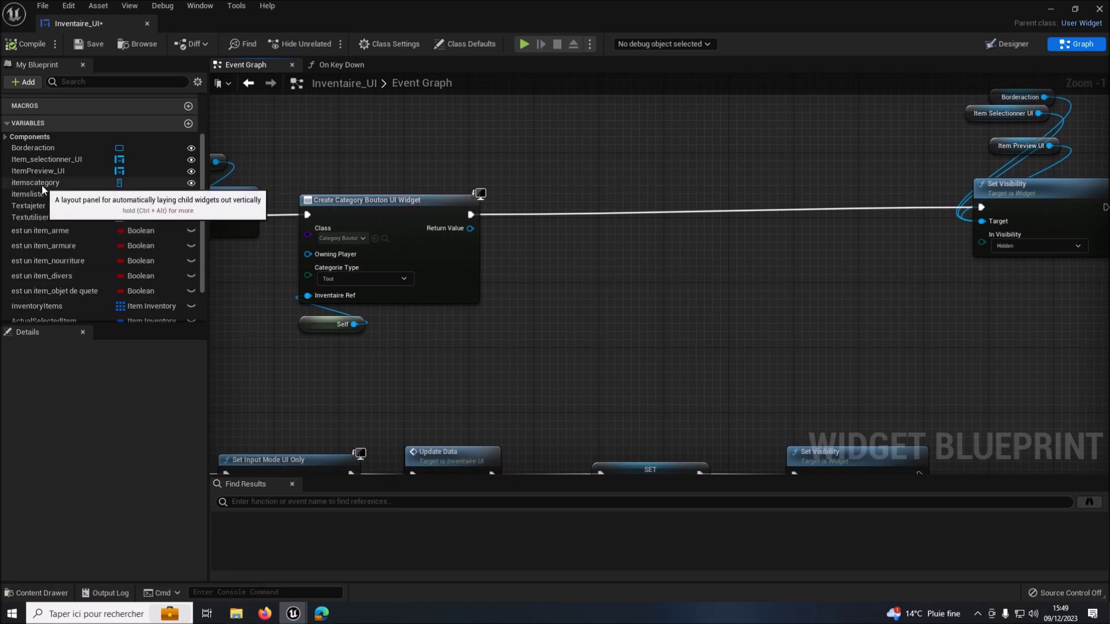
{"action": "mouse_move", "coordinate": [37, 183]}
{"action": "left_mouse_down"}
{"action": "mouse_move", "coordinate": [607, 378]}
{"action": "mouse_move", "coordinate": [484, 341]}
{"action": "mouse_move", "coordinate": [552, 288]}
{"action": "left_mouse_up"}
{"action": "left_click", "coordinate": [488, 345]}
{"action": "type", "text": "ad"}
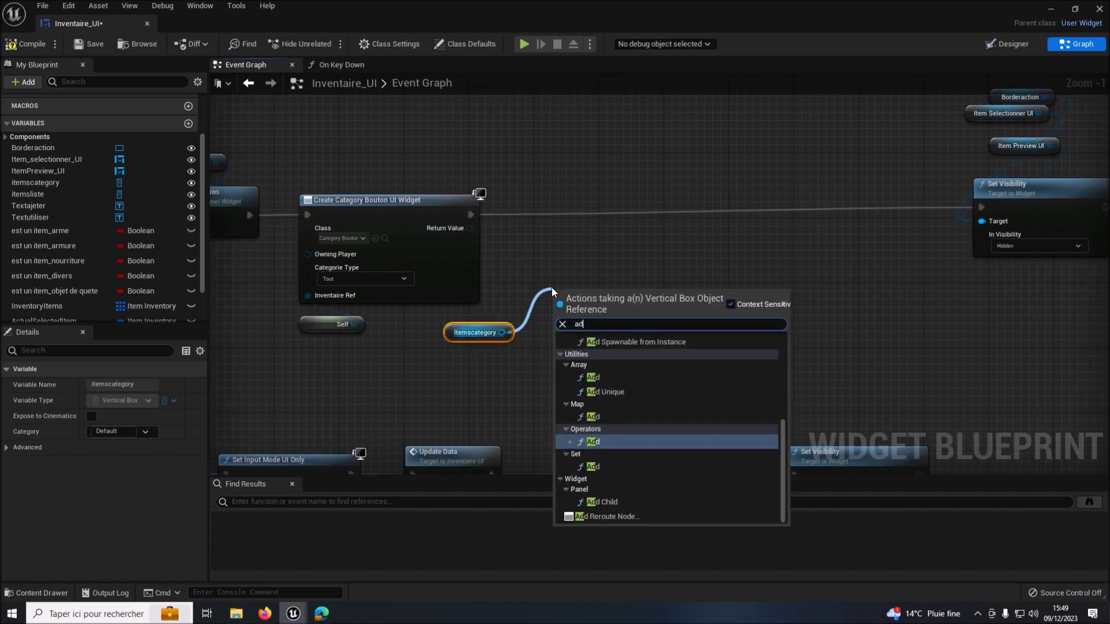
{"action": "type", "text": "d chi"}
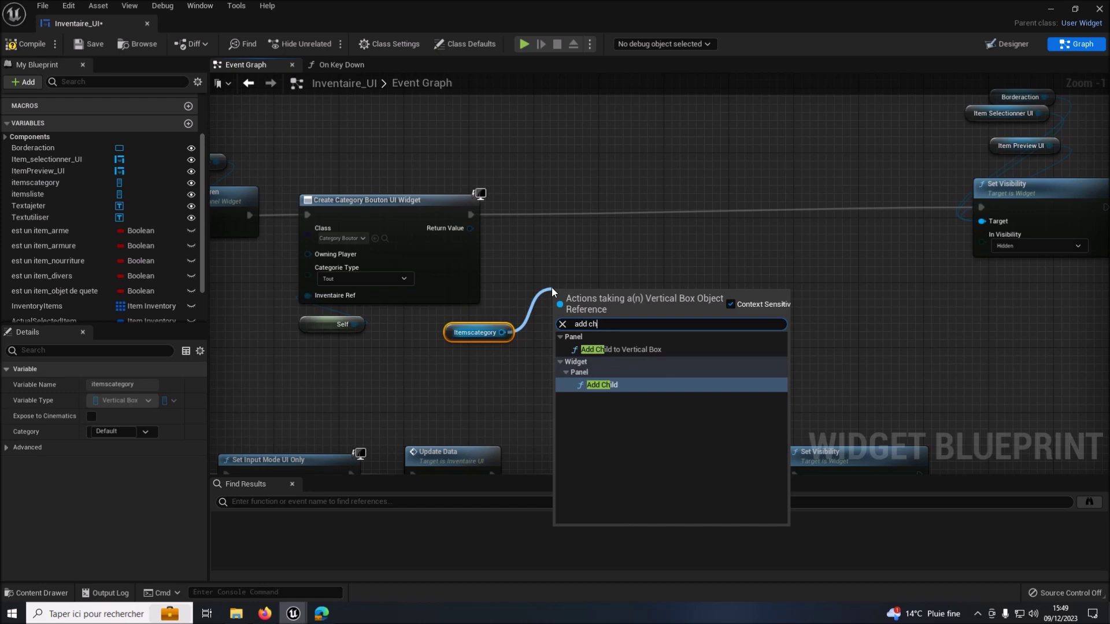
{"action": "left_click", "coordinate": [614, 350]}
Wire Add Child to Vertical Box between Create Category and Set Visibility, then compile the widget
{"action": "left_click_drag", "start_coordinate": [614, 327], "coordinate": [630, 221]}
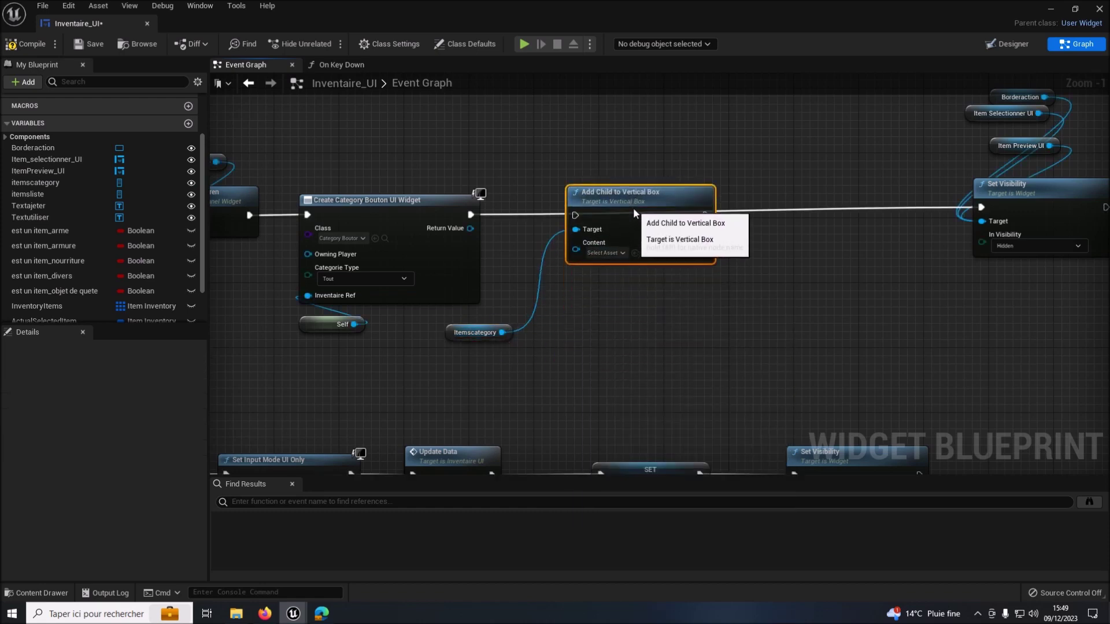
{"action": "left_click_drag", "start_coordinate": [469, 215], "coordinate": [575, 215]}
{"action": "left_click_drag", "start_coordinate": [705, 215], "coordinate": [981, 209]}
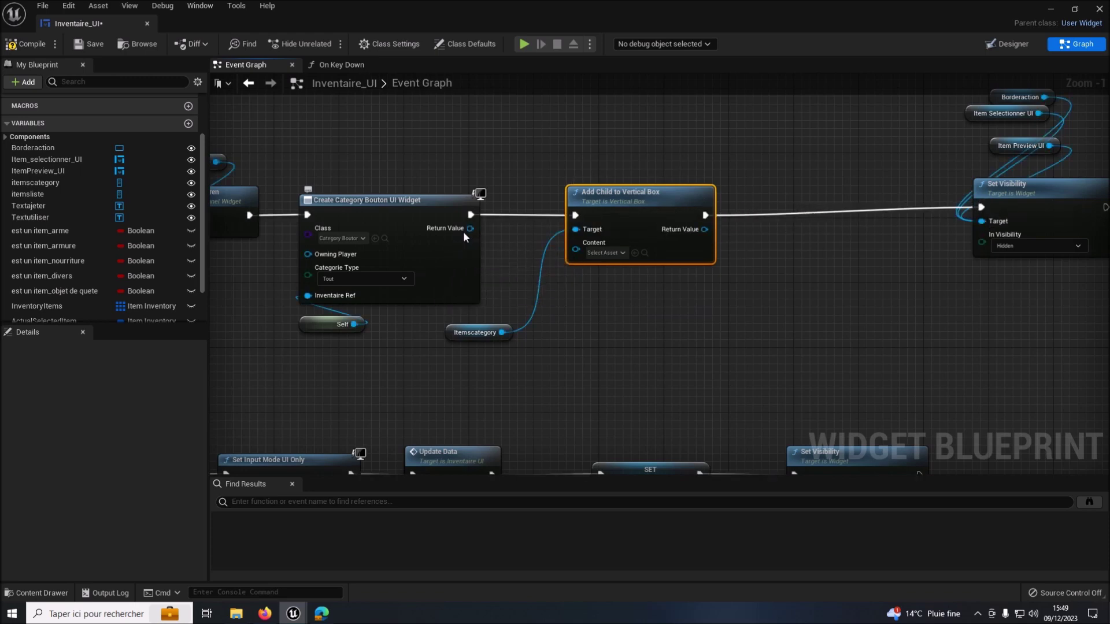
{"action": "mouse_move", "coordinate": [469, 228]}
{"action": "left_mouse_down"}
{"action": "mouse_move", "coordinate": [575, 262]}
{"action": "mouse_move", "coordinate": [577, 251]}
{"action": "left_mouse_up"}
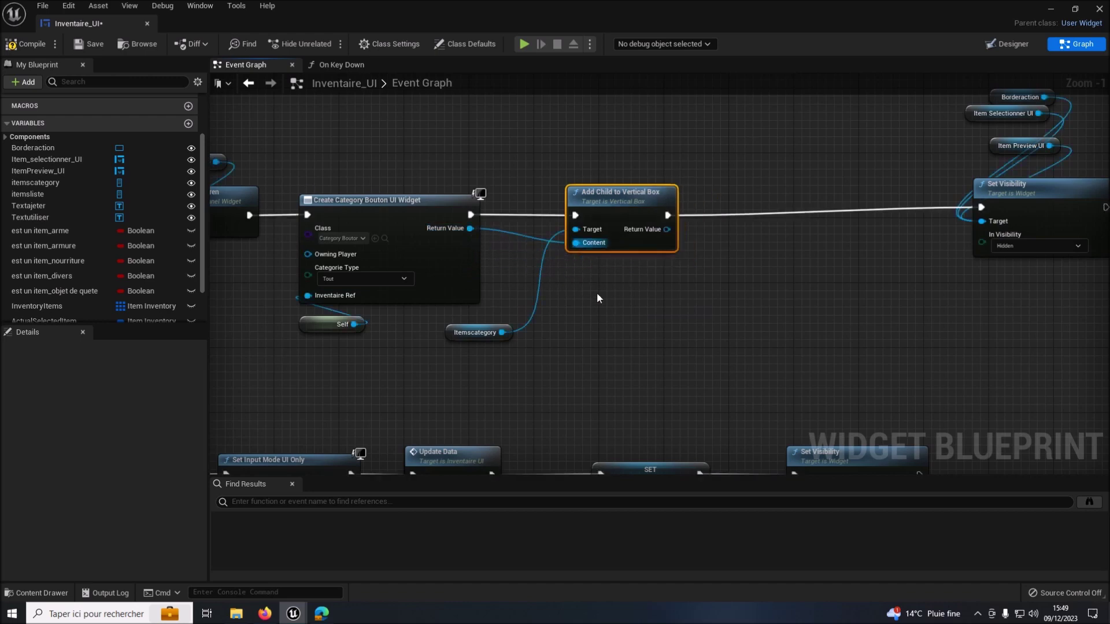
{"action": "left_click", "coordinate": [12, 44]}
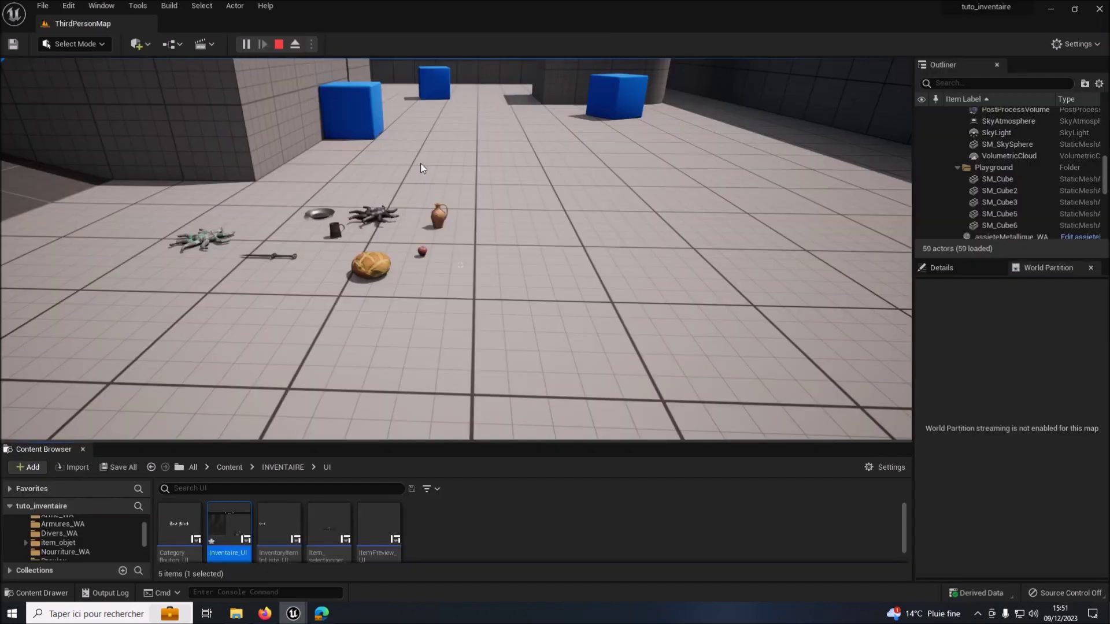
Launch play mode, walk the character toward the items and pick up the bread
{"action": "key", "text": "alt+p"}
{"action": "key", "text": "w"}
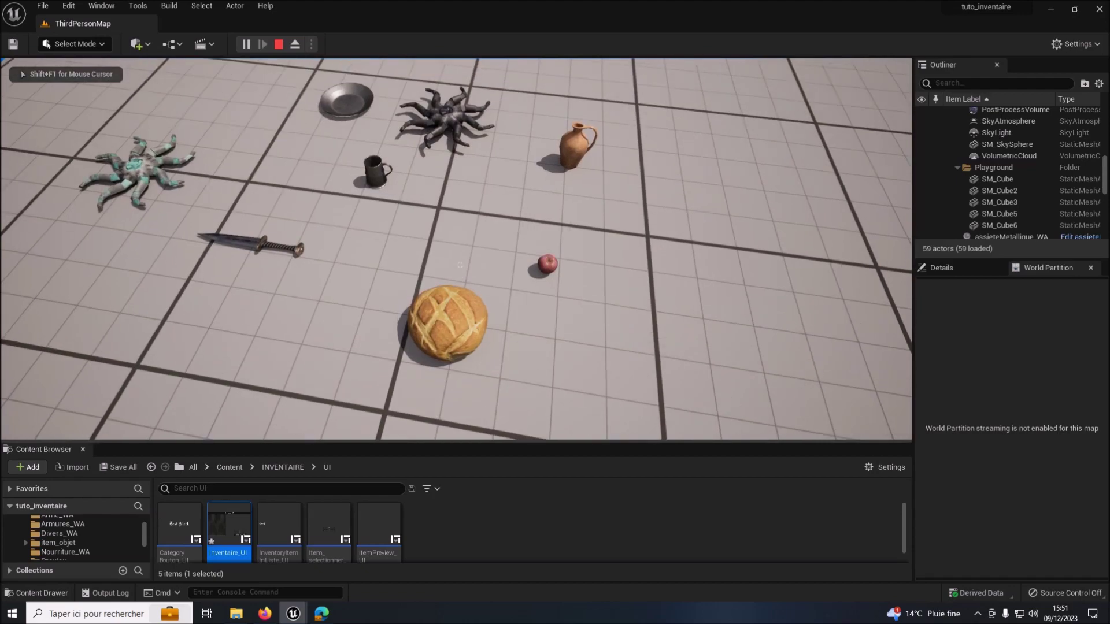
{"action": "key", "text": "e"}
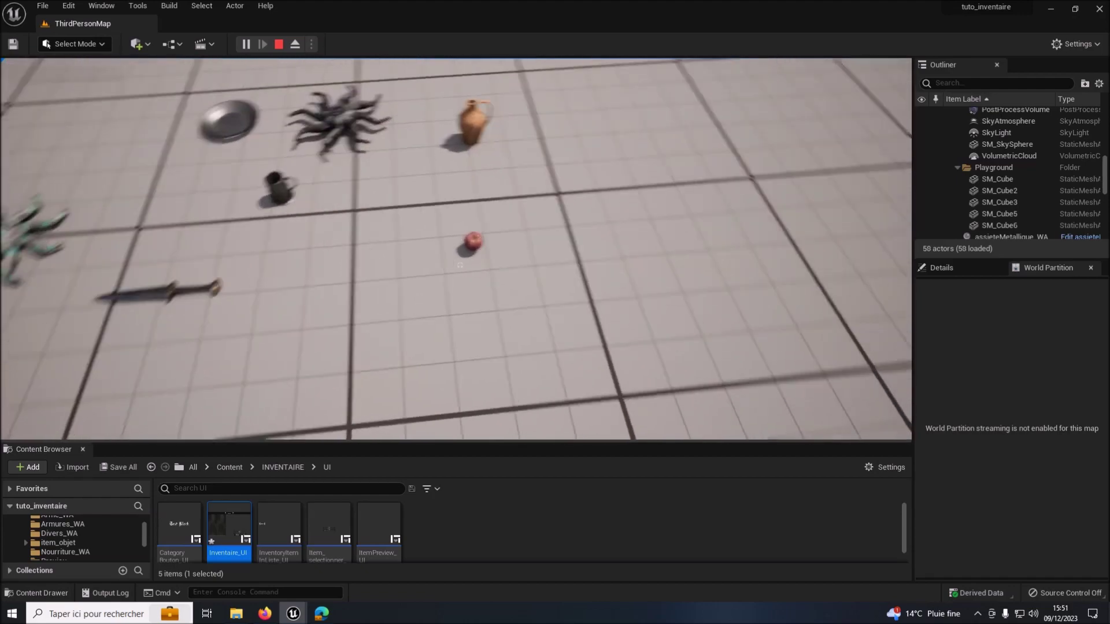
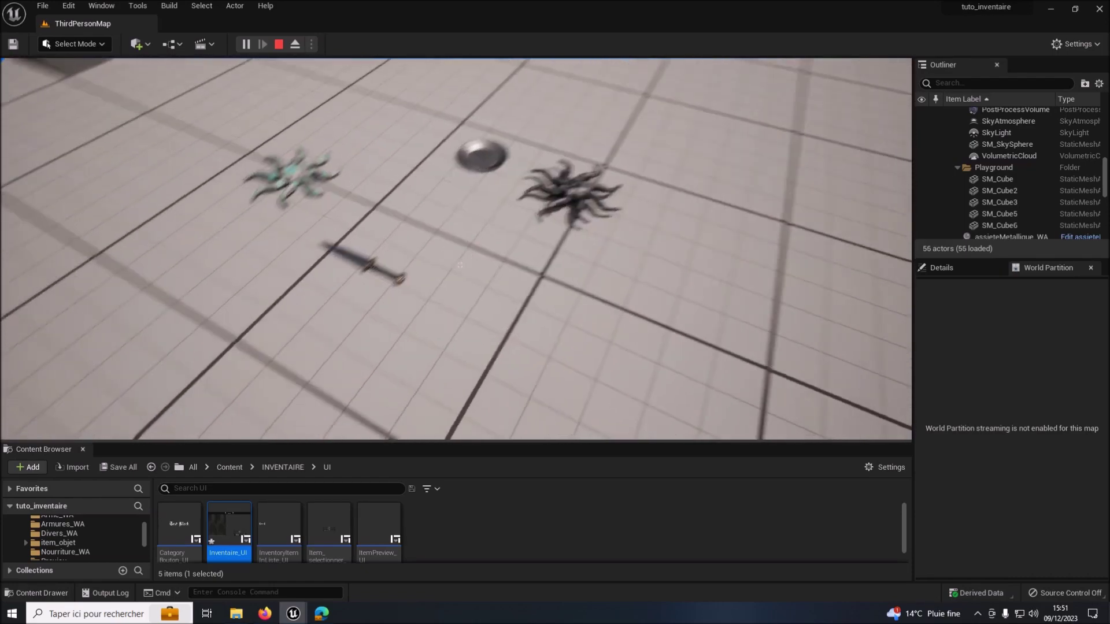
{"action": "key", "text": "e"}
Pick up the dagger, then walk forward and pick up the Etoile d'aura bleue blue star
{"action": "key", "text": "w"}
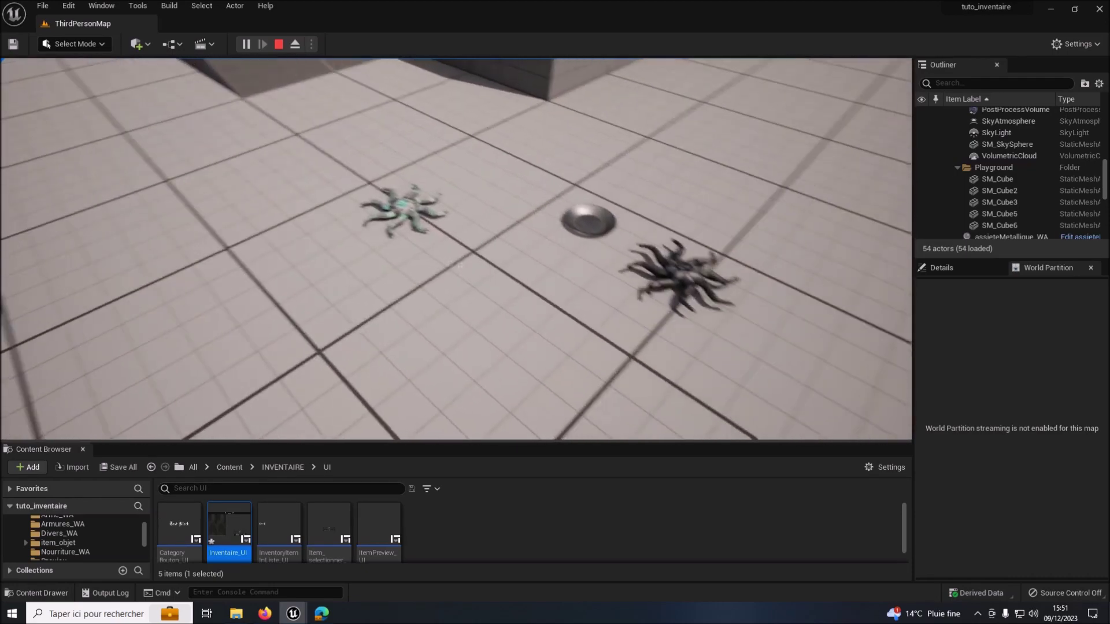
{"action": "key", "text": "w"}
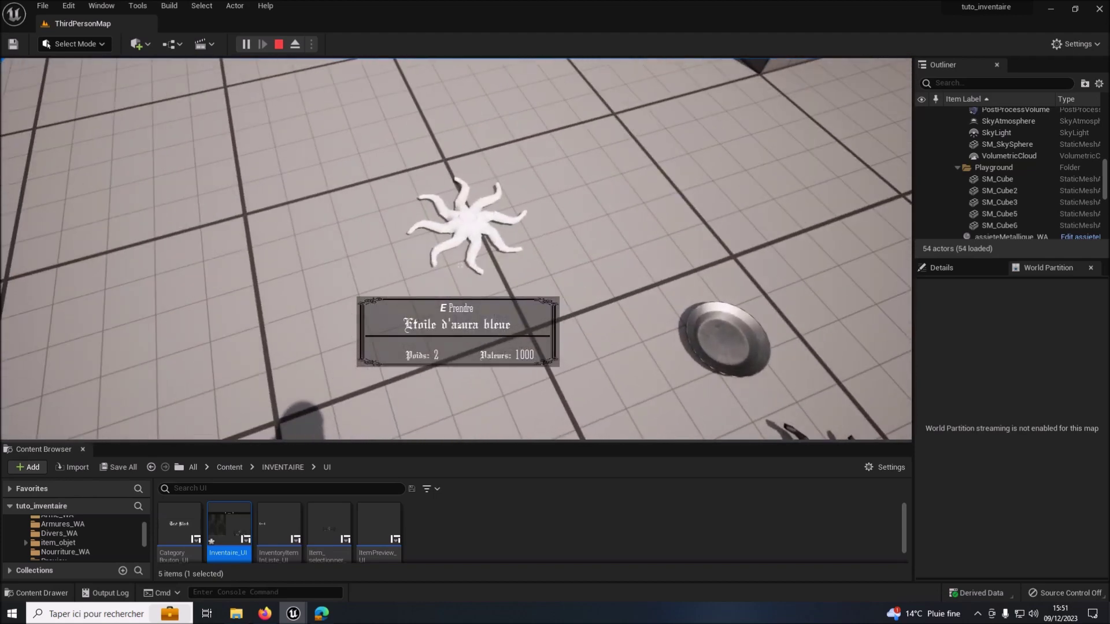
{"action": "key", "text": "e"}
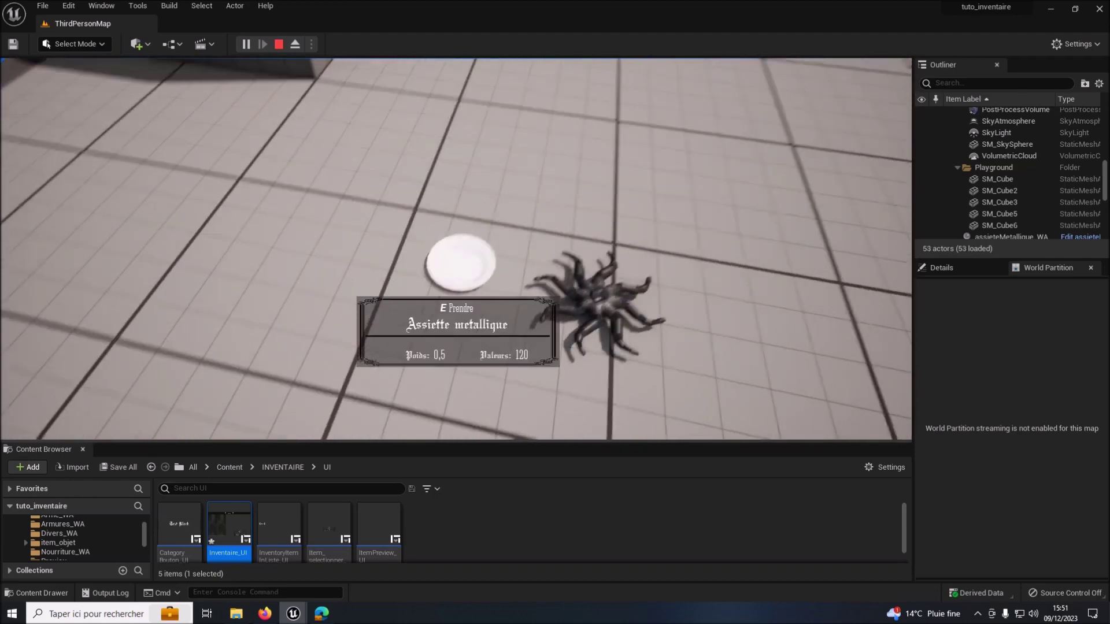
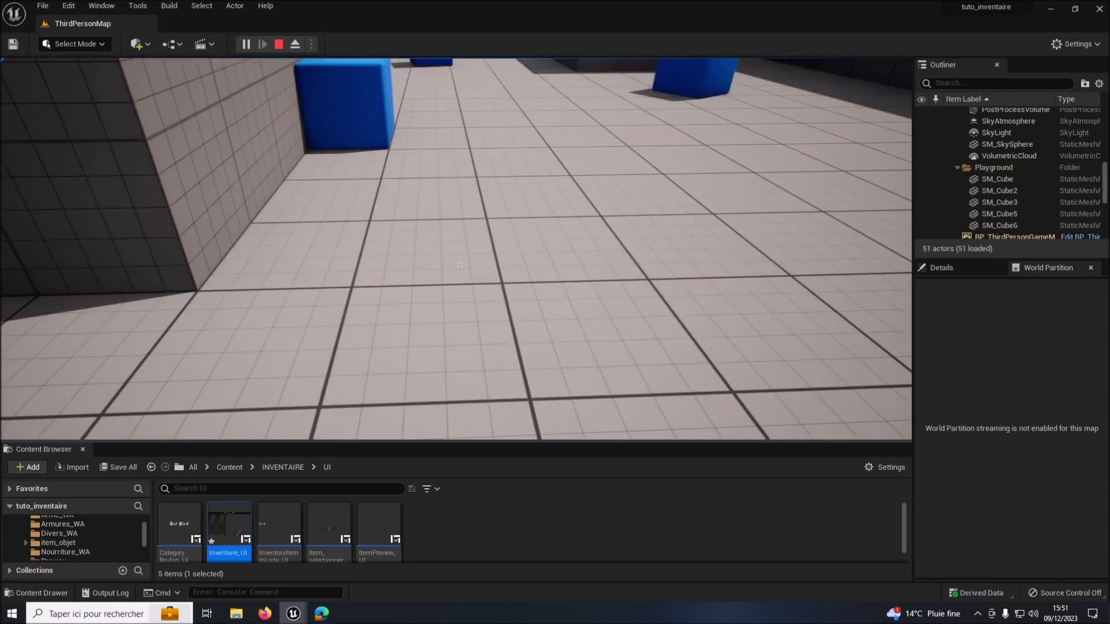
Open the in-game inventory under Tout and rotate the Gros Pain and star item previews
{"action": "key", "text": "i"}
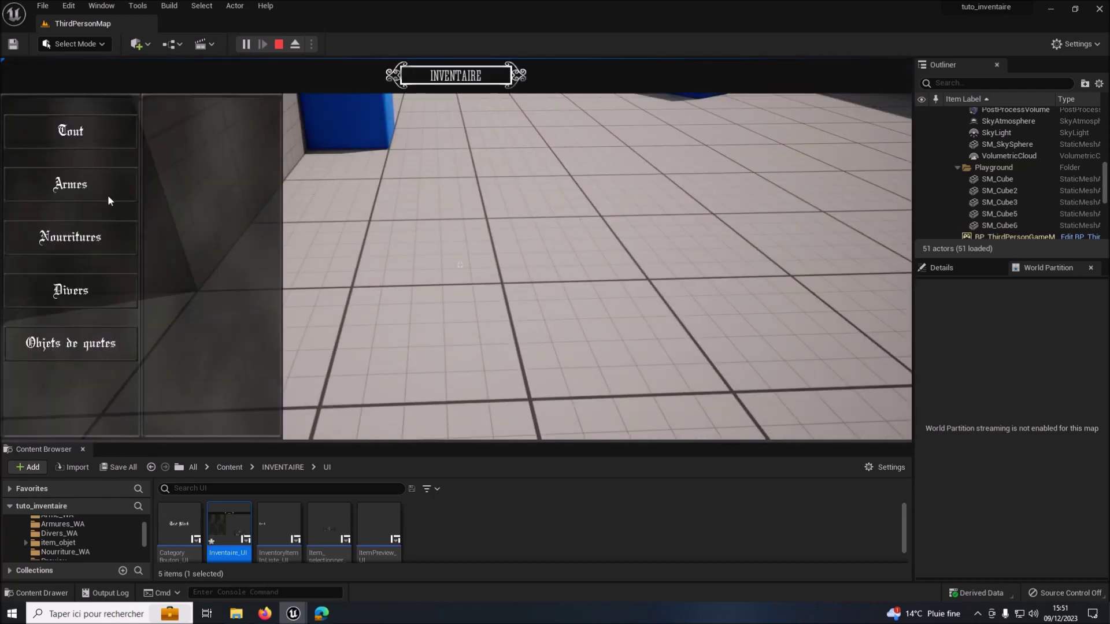
{"action": "left_click", "coordinate": [51, 133]}
{"action": "left_click", "coordinate": [168, 228]}
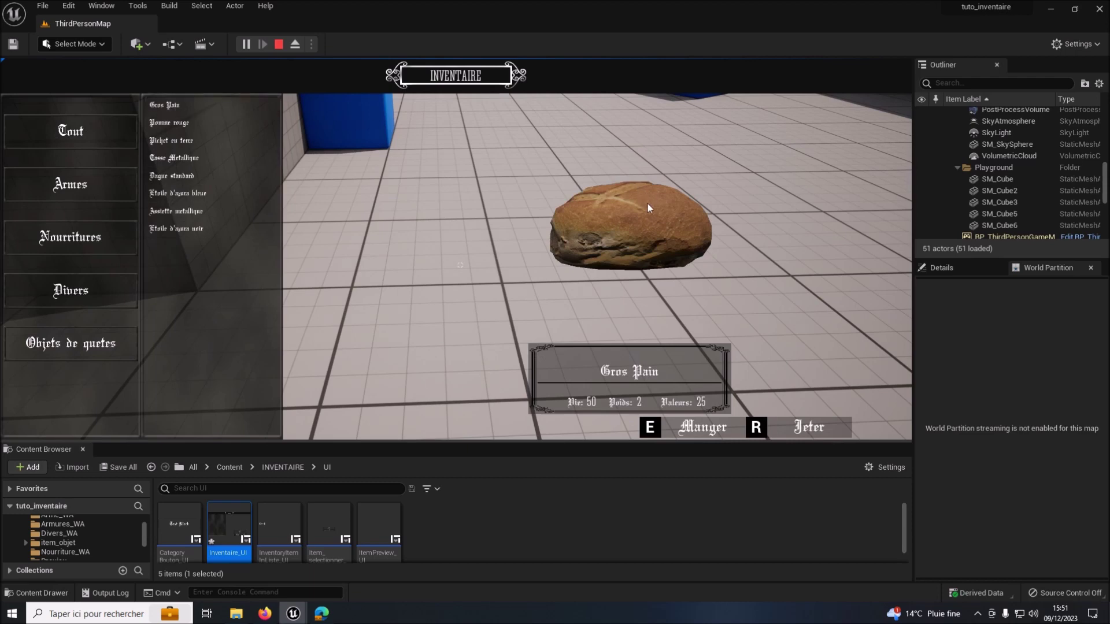
{"action": "left_click_drag", "start_coordinate": [651, 204], "coordinate": [633, 228]}
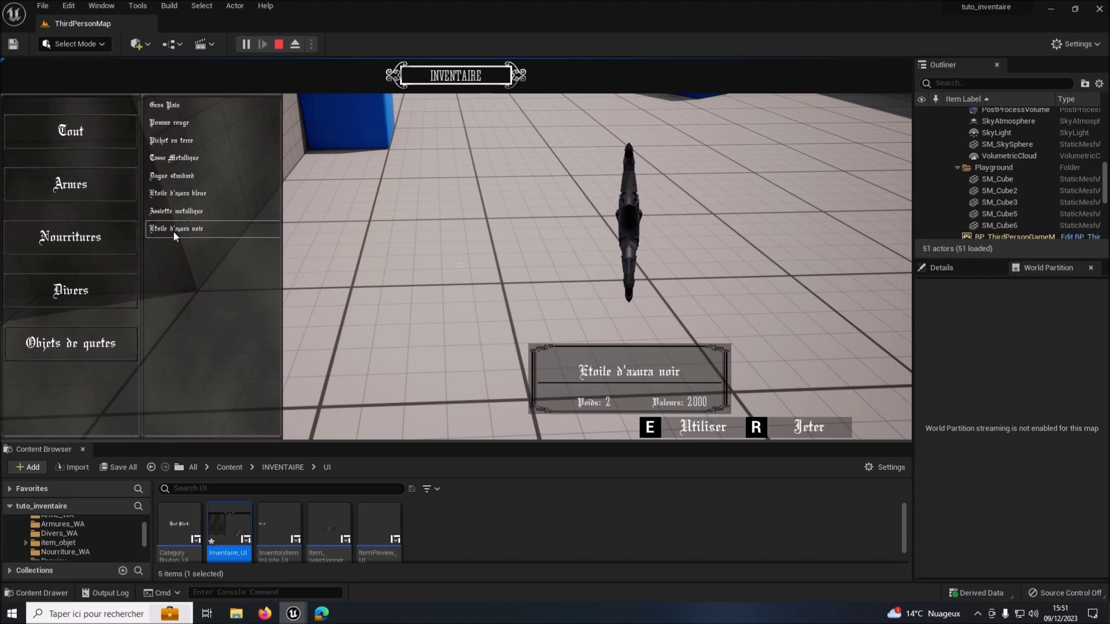
{"action": "mouse_move", "coordinate": [520, 237]}
{"action": "left_mouse_down"}
{"action": "mouse_move", "coordinate": [651, 234]}
{"action": "mouse_move", "coordinate": [636, 265]}
{"action": "left_mouse_up"}
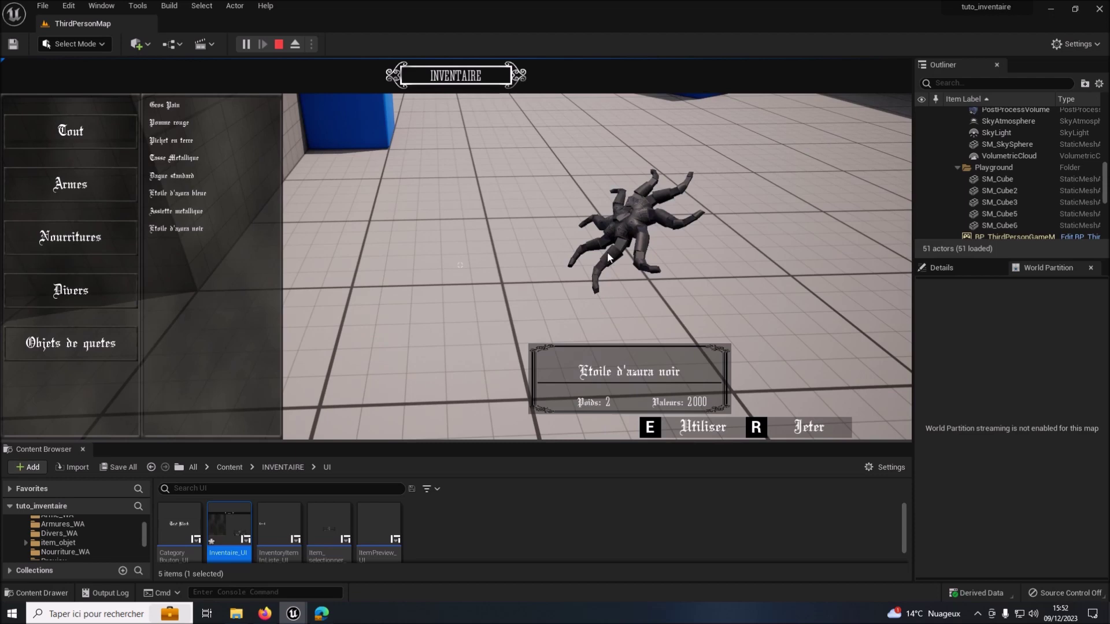
Drop the Etoile d'azura noir item with R, then rotate the apple preview
{"action": "key", "text": "r"}
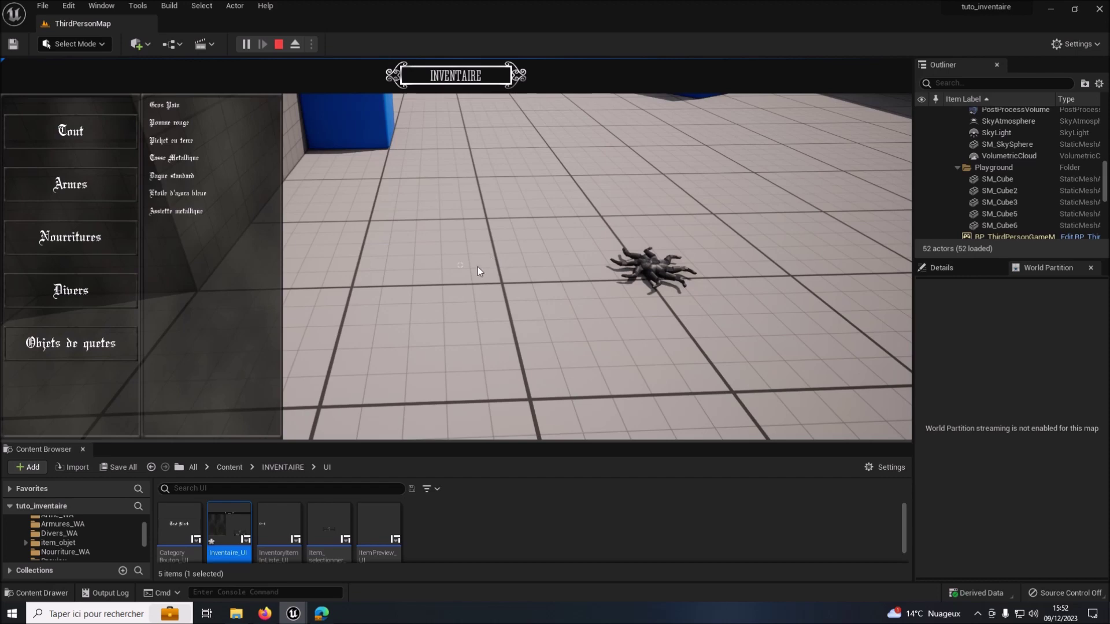
{"action": "mouse_move", "coordinate": [171, 127]}
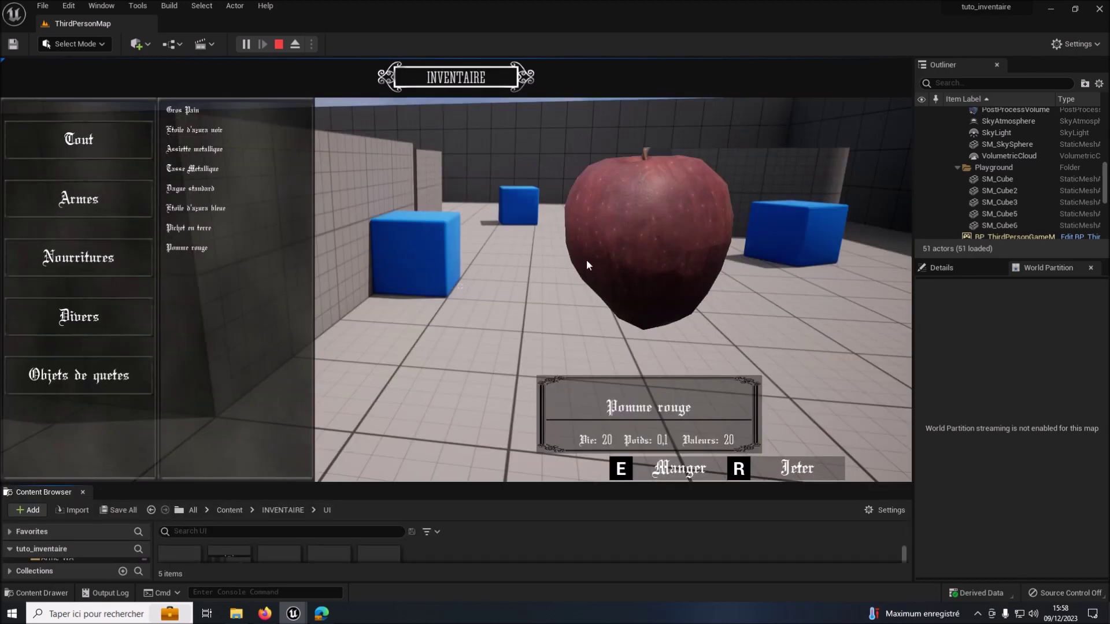
{"action": "left_click_drag", "start_coordinate": [586, 259], "coordinate": [575, 268]}
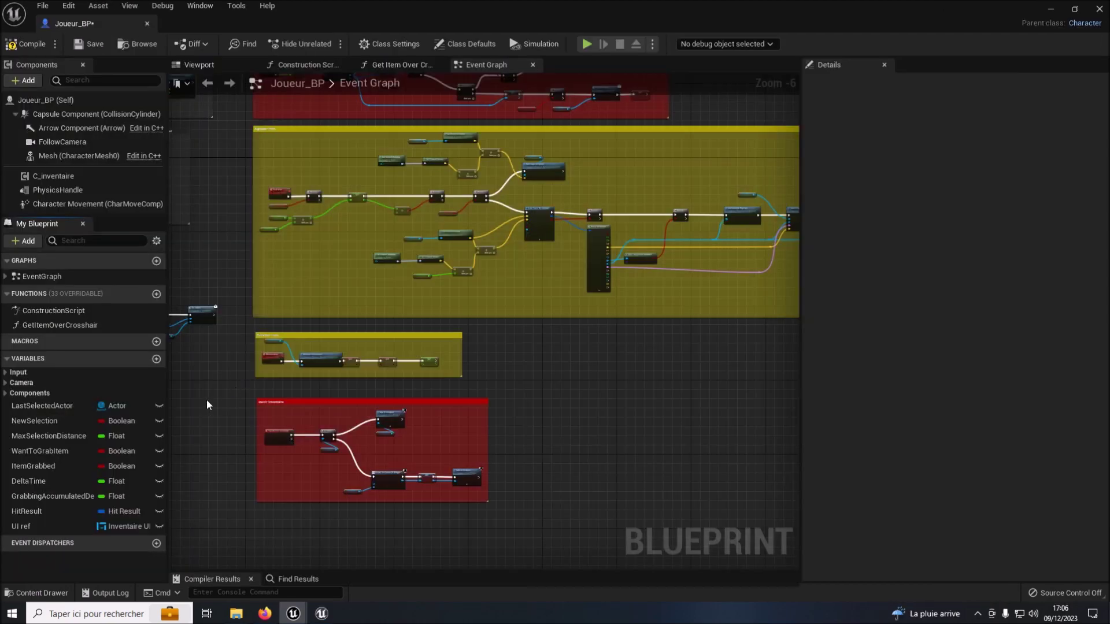
Add Float variables vie joueur and vie max joueur to Joueur_BP
{"action": "left_click", "coordinate": [156, 360]}
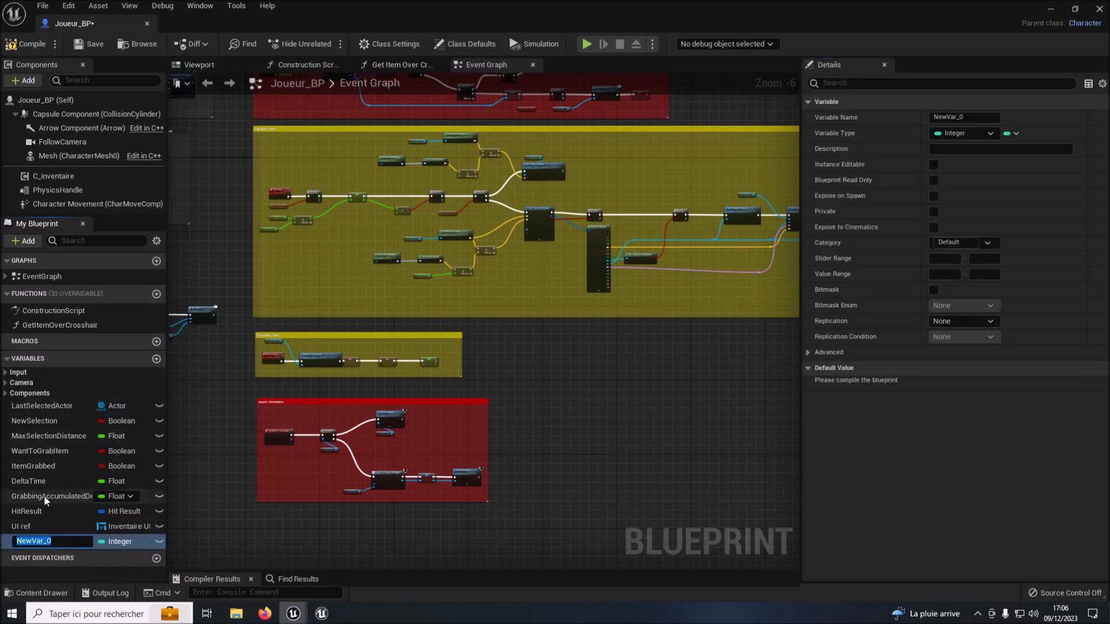
{"action": "type", "text": "vie"}
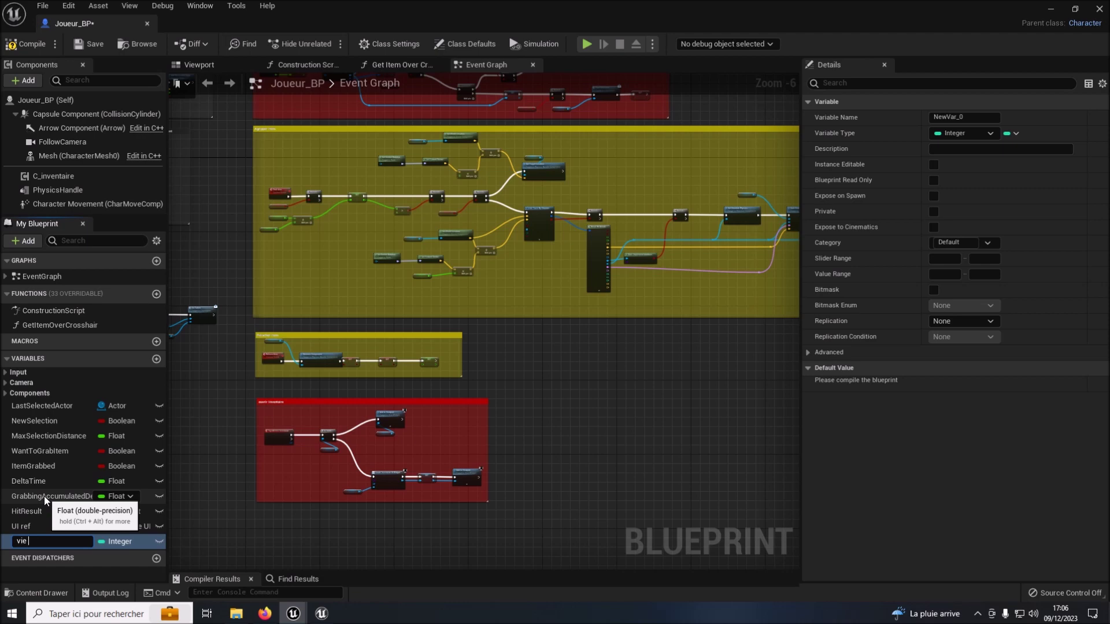
{"action": "type", "text": " joueur"}
{"action": "key", "text": "Return"}
{"action": "left_click", "coordinate": [130, 545]}
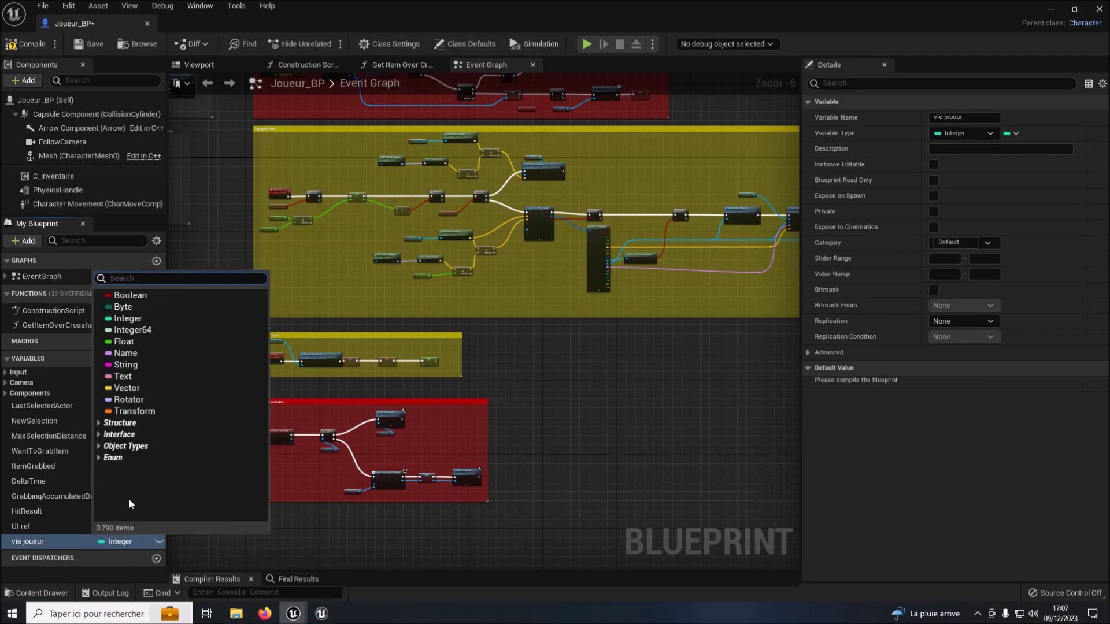
{"action": "left_click", "coordinate": [123, 341]}
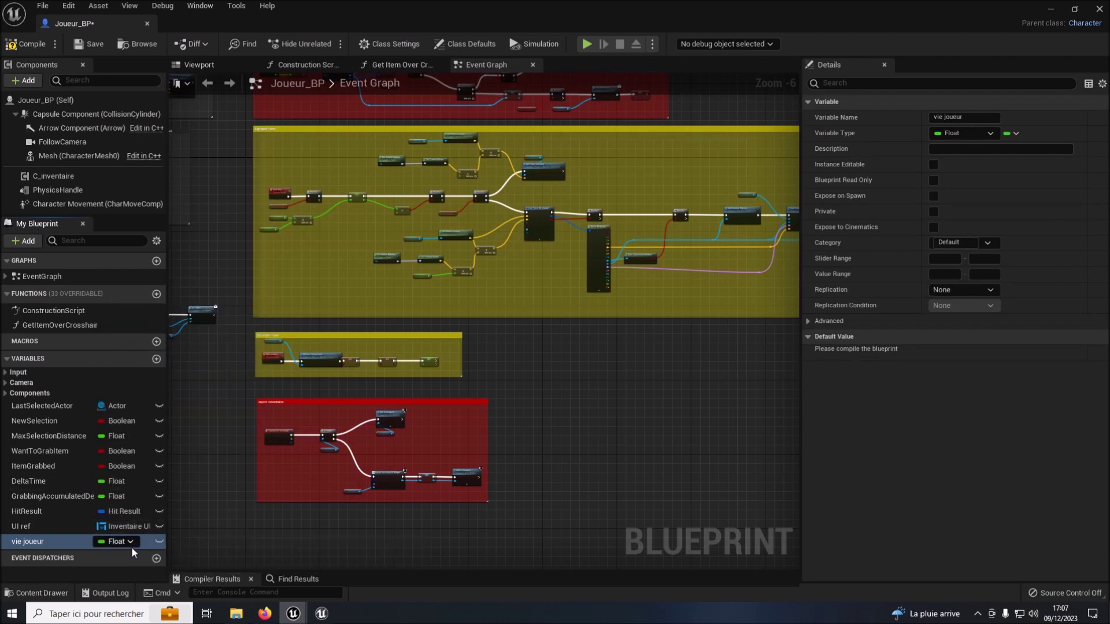
{"action": "left_click", "coordinate": [156, 359]}
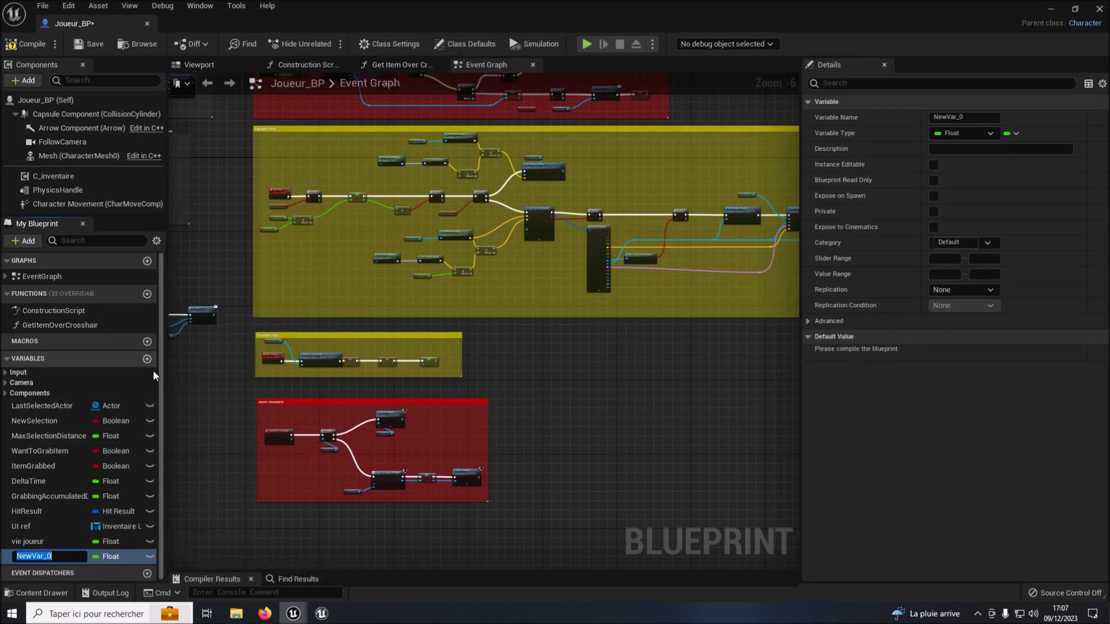
{"action": "type", "text": "vie max joueur"}
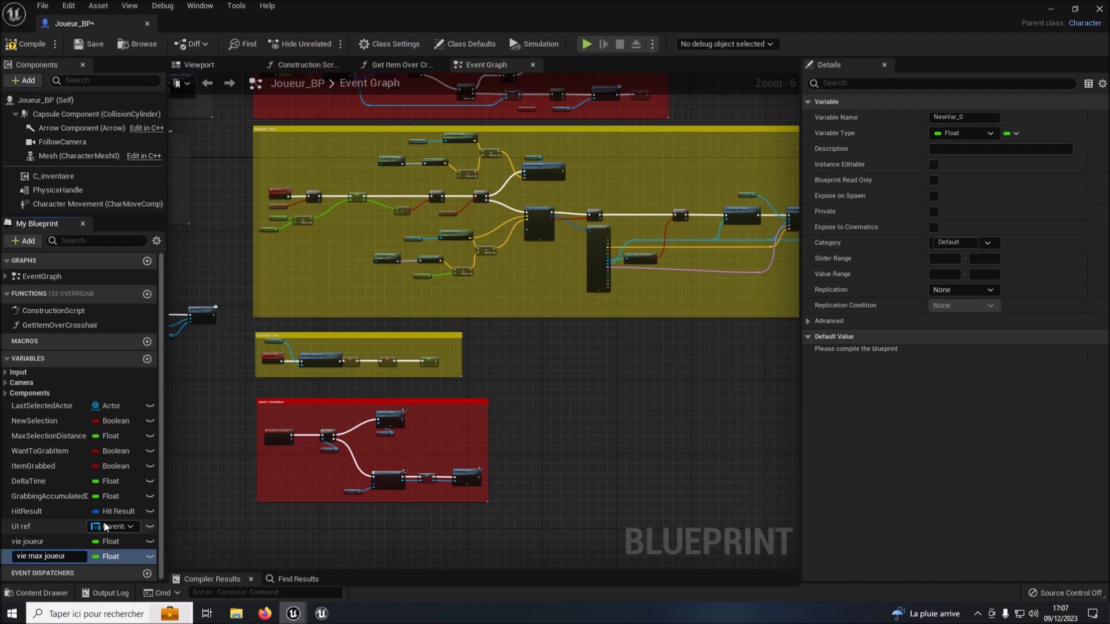
{"action": "key", "text": "Return"}
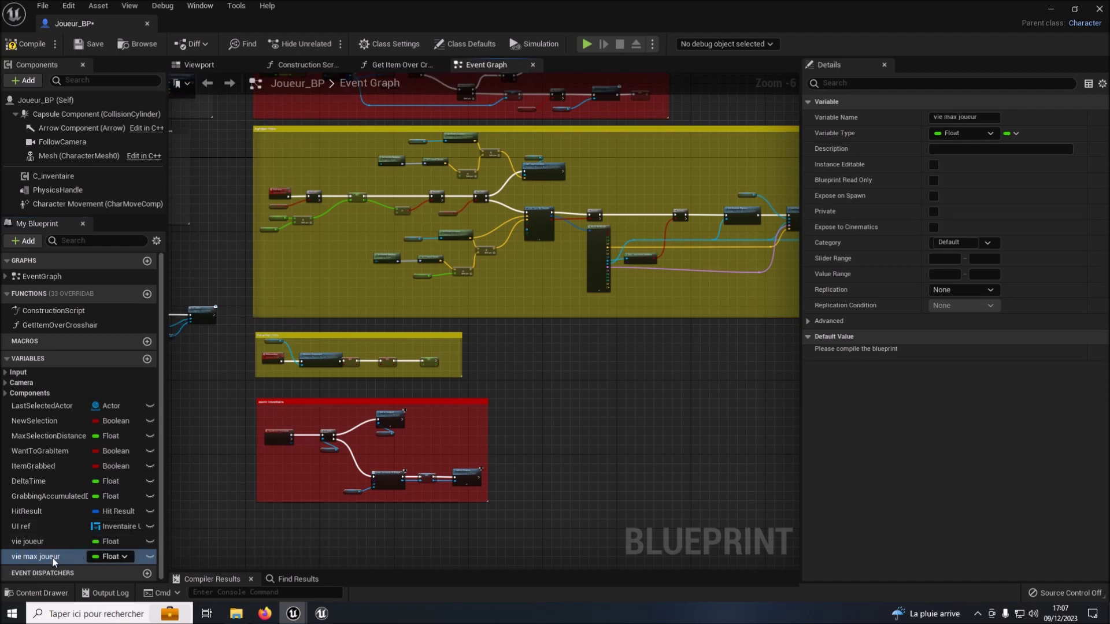
Add an Integer variable named Monnaie
{"action": "left_click", "coordinate": [147, 360]}
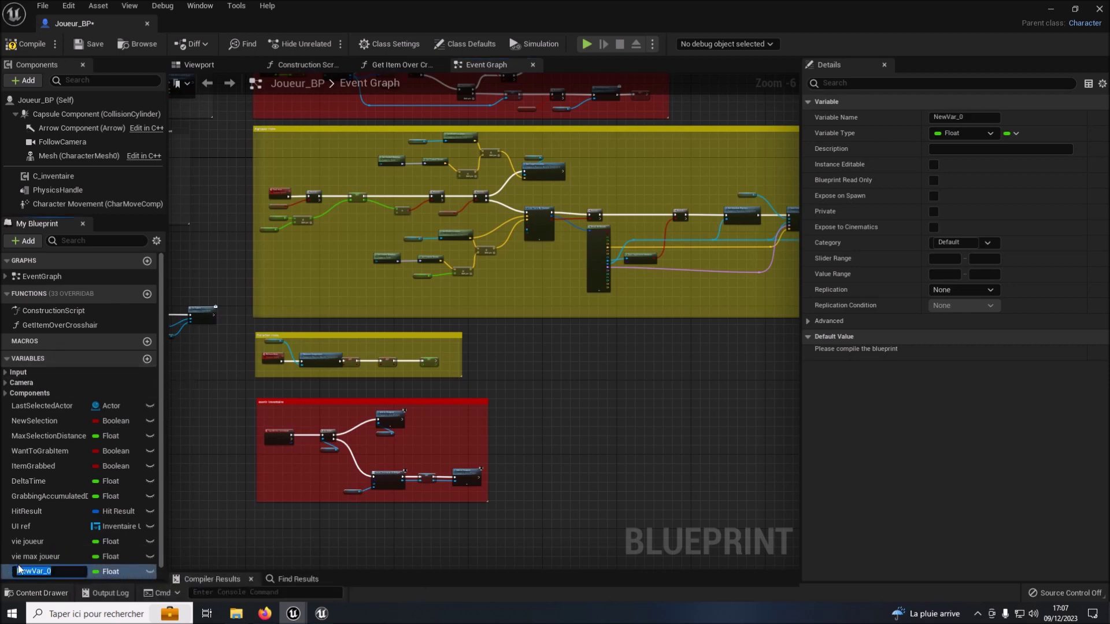
{"action": "key", "text": "BackSpace"}
{"action": "type", "text": "Monnaie"}
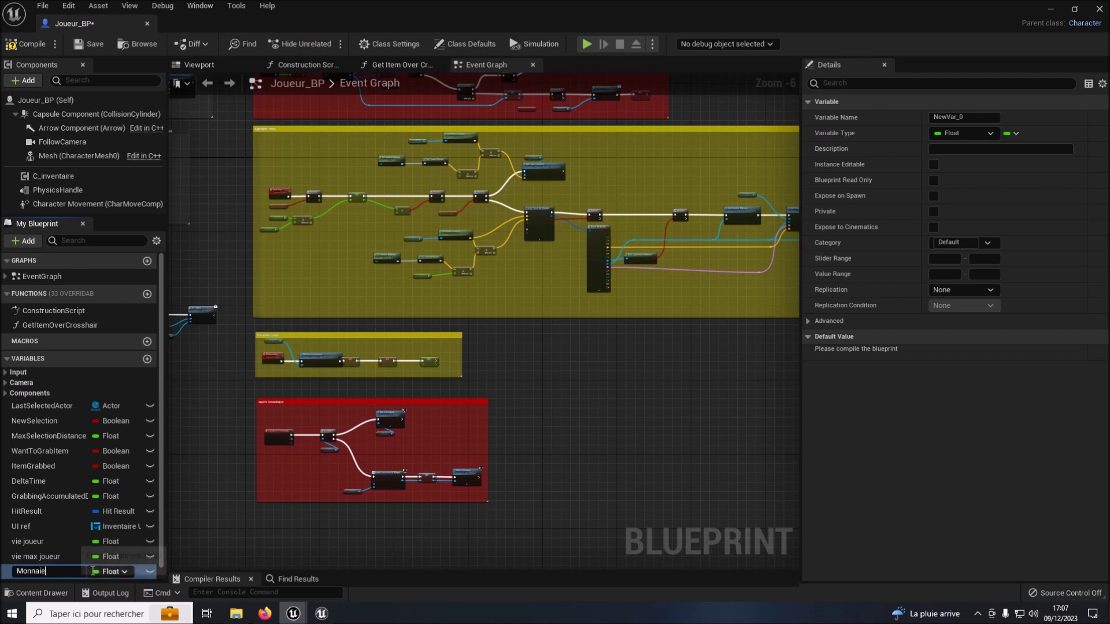
{"action": "key", "text": "Return"}
{"action": "left_click", "coordinate": [112, 572]}
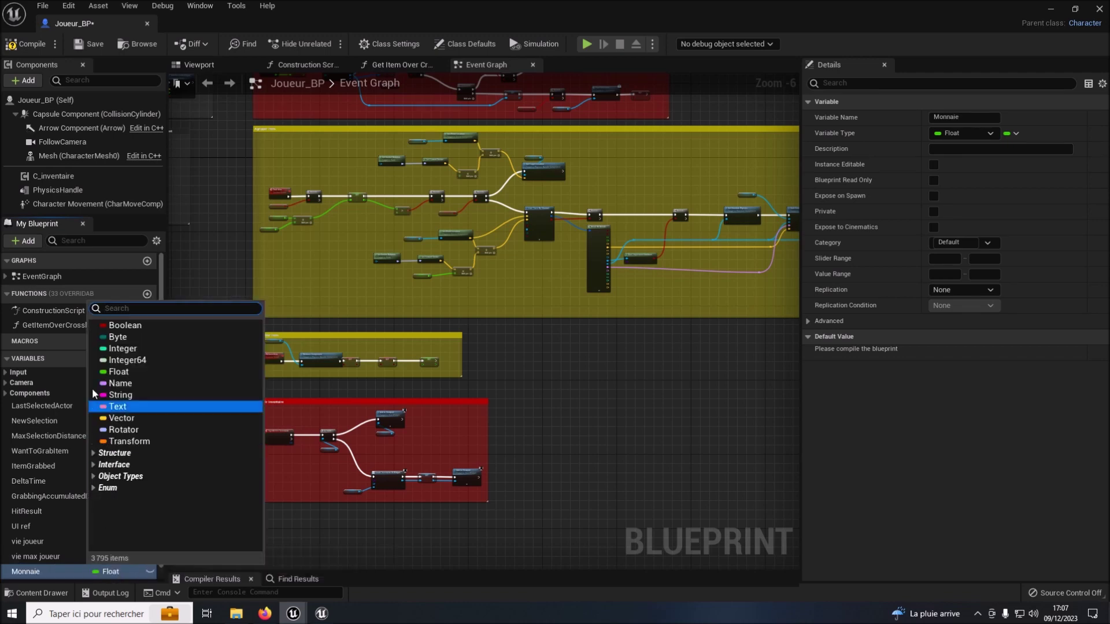
{"action": "left_click", "coordinate": [119, 349]}
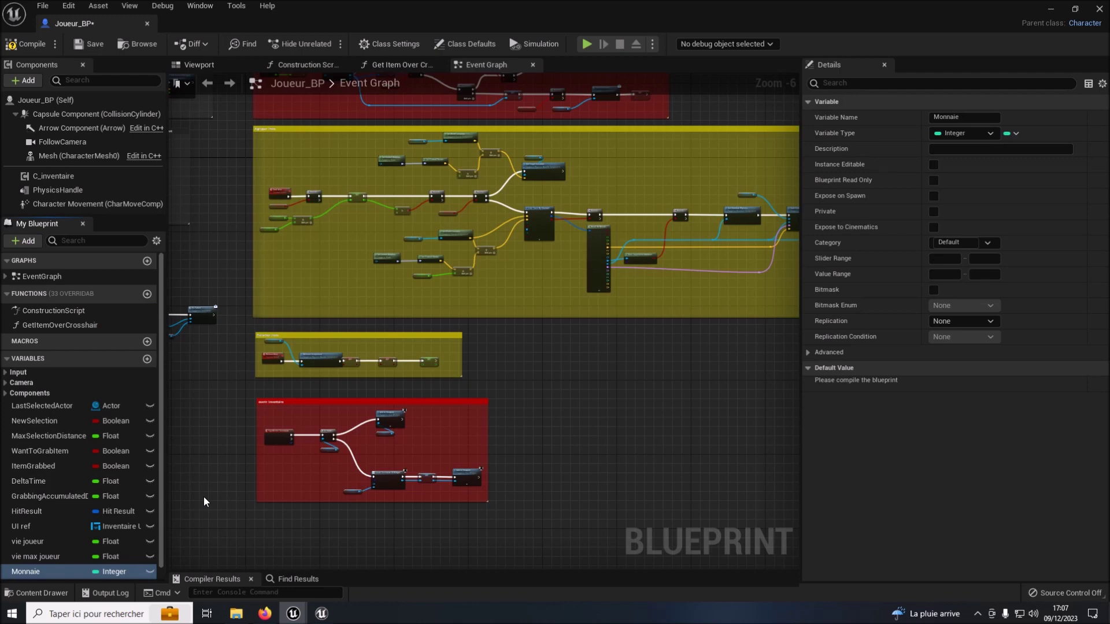
Set the default values to 75 for vie joueur and 100 for vie max joueur
{"action": "key", "text": "Up"}
{"action": "key", "text": "Up"}
{"action": "left_click", "coordinate": [939, 352]}
{"action": "type", "text": "5"}
{"action": "key", "text": "Return"}
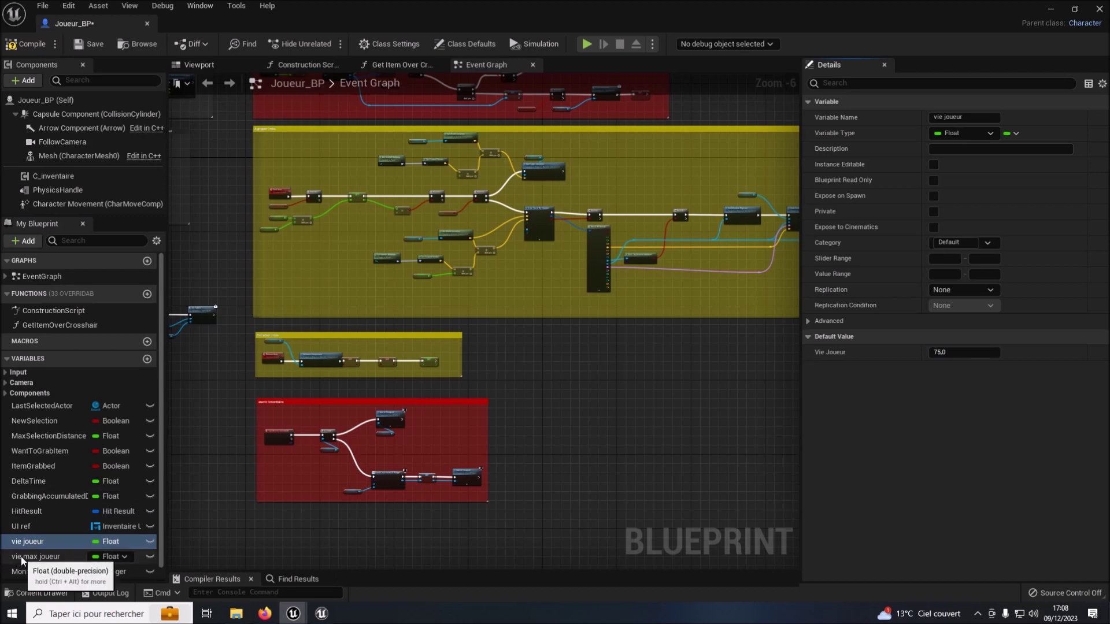
{"action": "left_click", "coordinate": [35, 557]}
{"action": "left_click", "coordinate": [941, 354]}
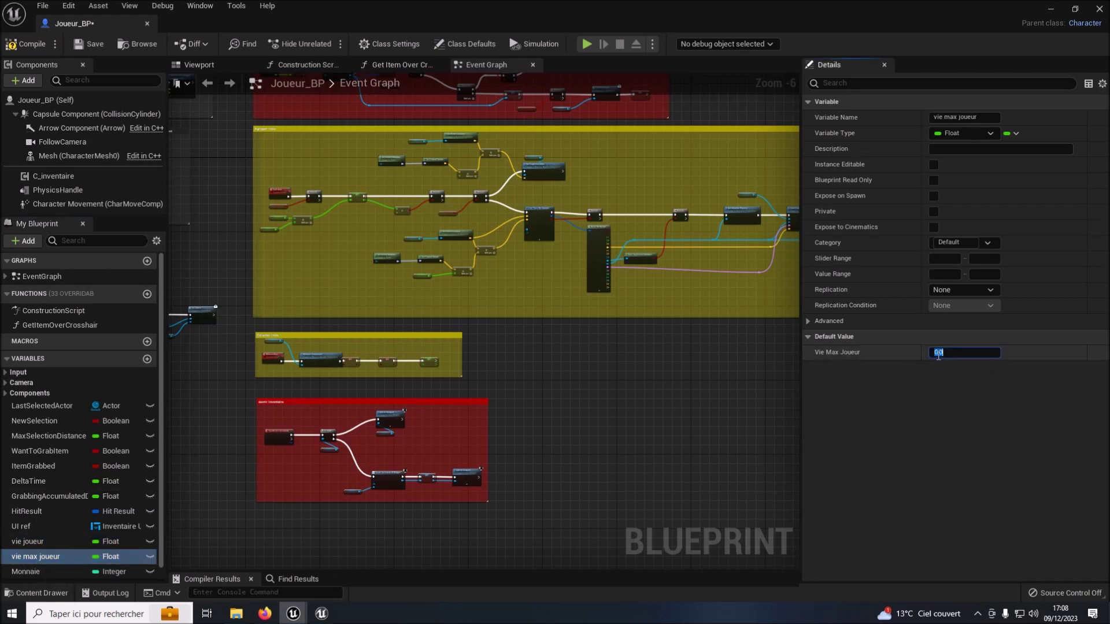
{"action": "key", "text": "Return"}
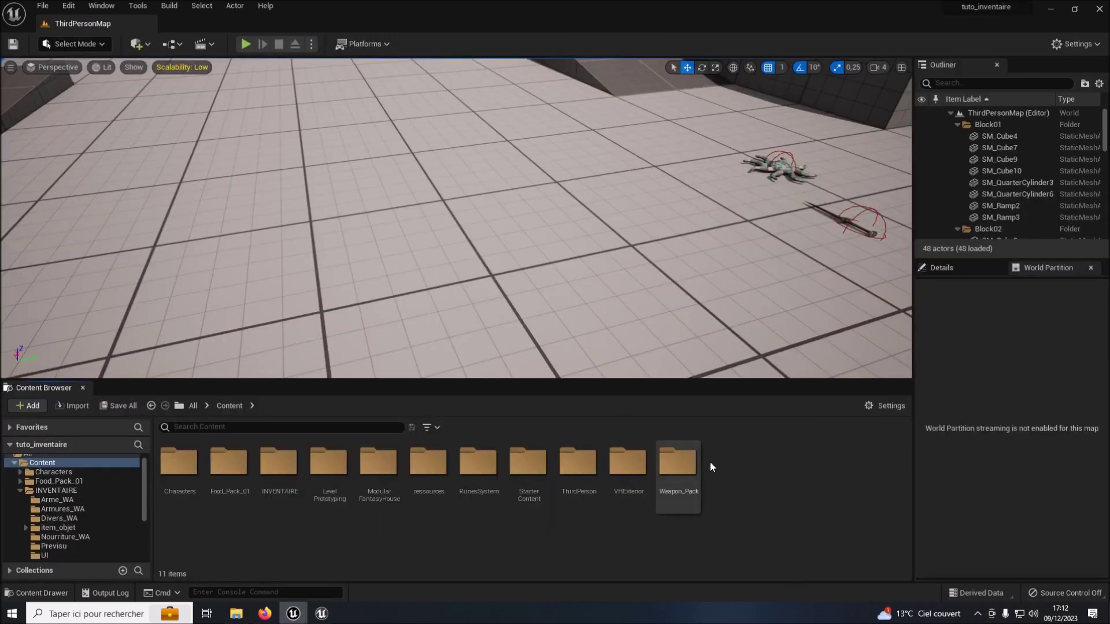
Create a User Widget blueprint named HUD_VIE in Content and open it in the widget editor
{"action": "right_click", "coordinate": [721, 470]}
{"action": "mouse_move", "coordinate": [772, 457]}
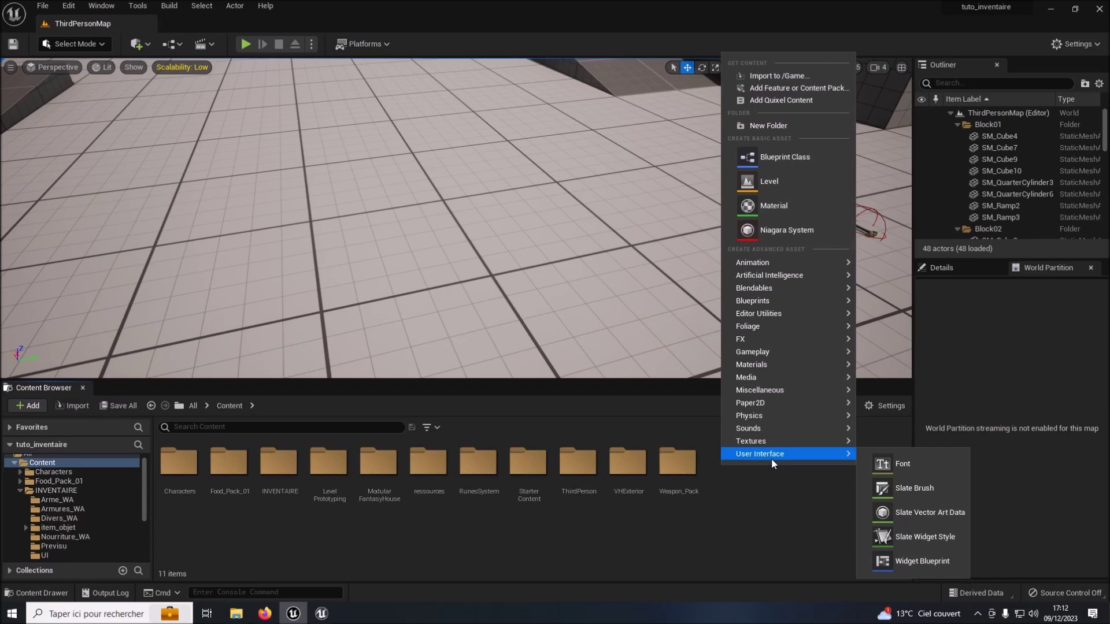
{"action": "left_click", "coordinate": [924, 560]}
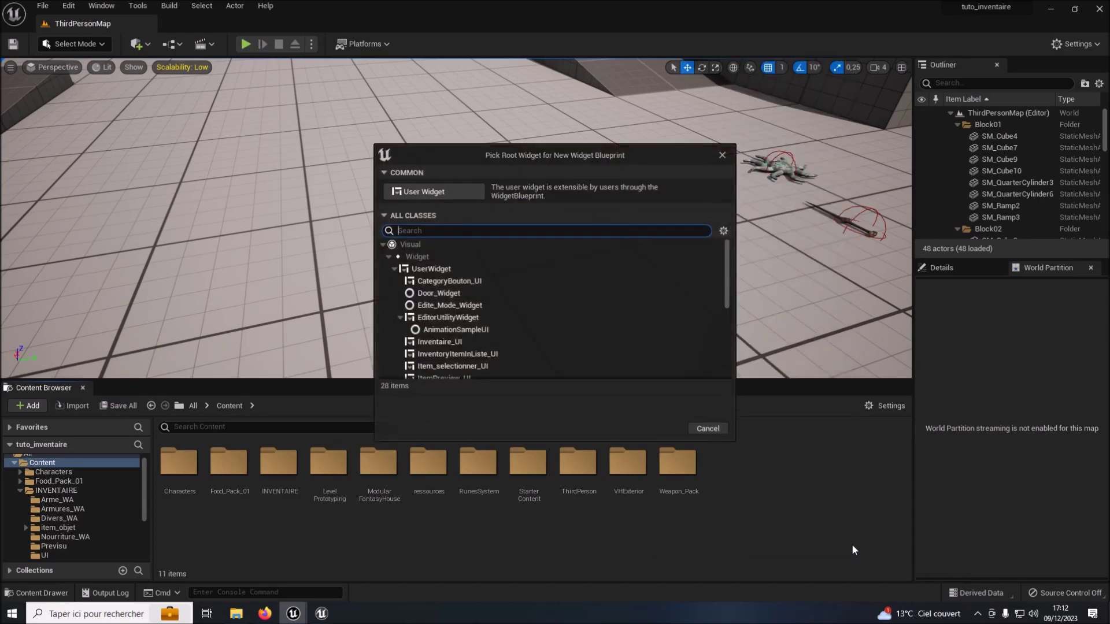
{"action": "left_click", "coordinate": [440, 191]}
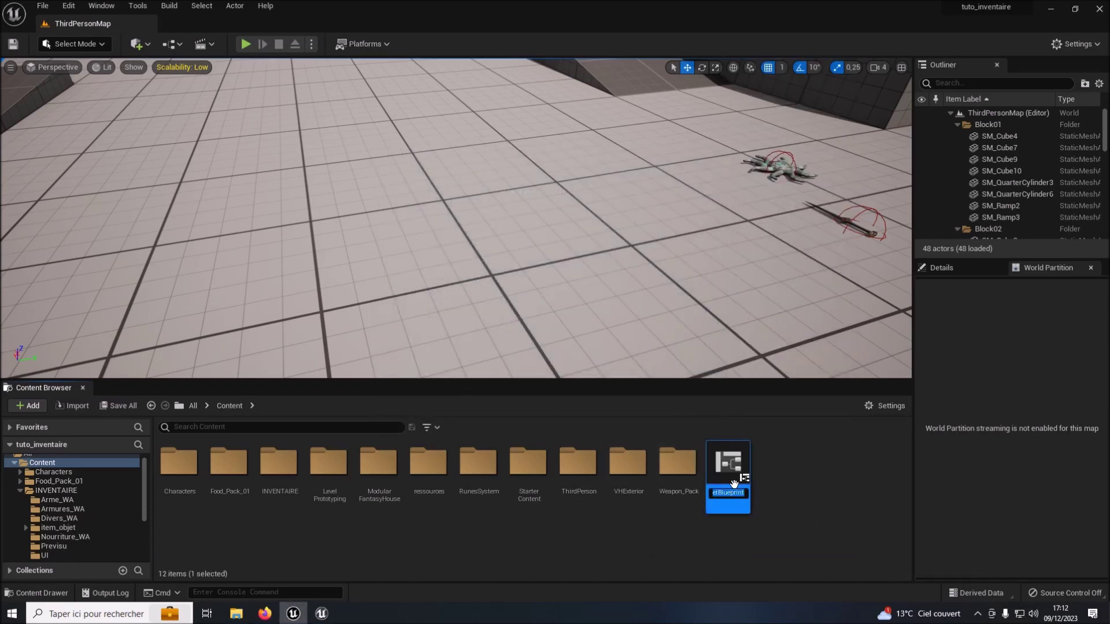
{"action": "type", "text": "HUD_VIE"}
{"action": "key", "text": "Return"}
{"action": "double_click", "coordinate": [737, 461]}
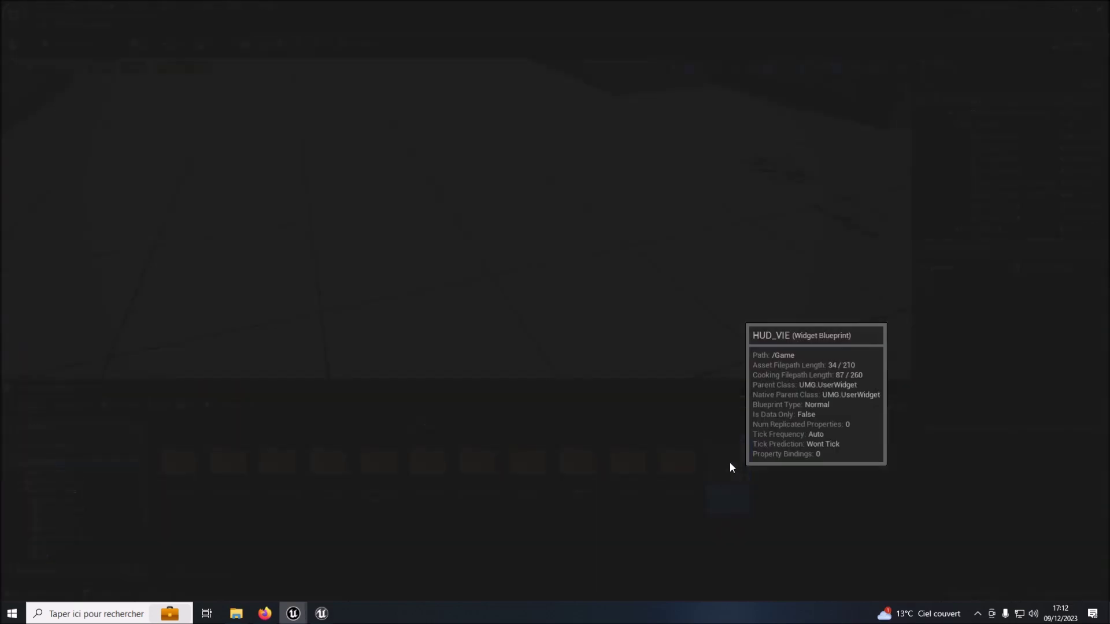
Add a Canvas Panel as HUD_VIE's root and drop an Image onto it
{"action": "left_click", "coordinate": [56, 80]}
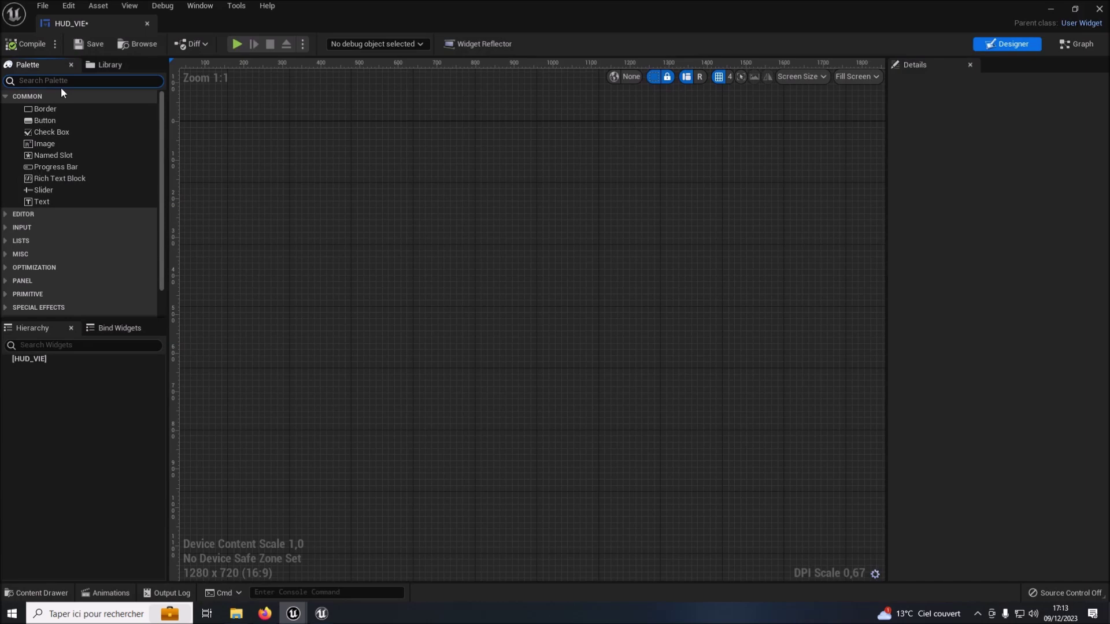
{"action": "type", "text": "can"}
{"action": "left_click_drag", "start_coordinate": [58, 108], "coordinate": [27, 361]}
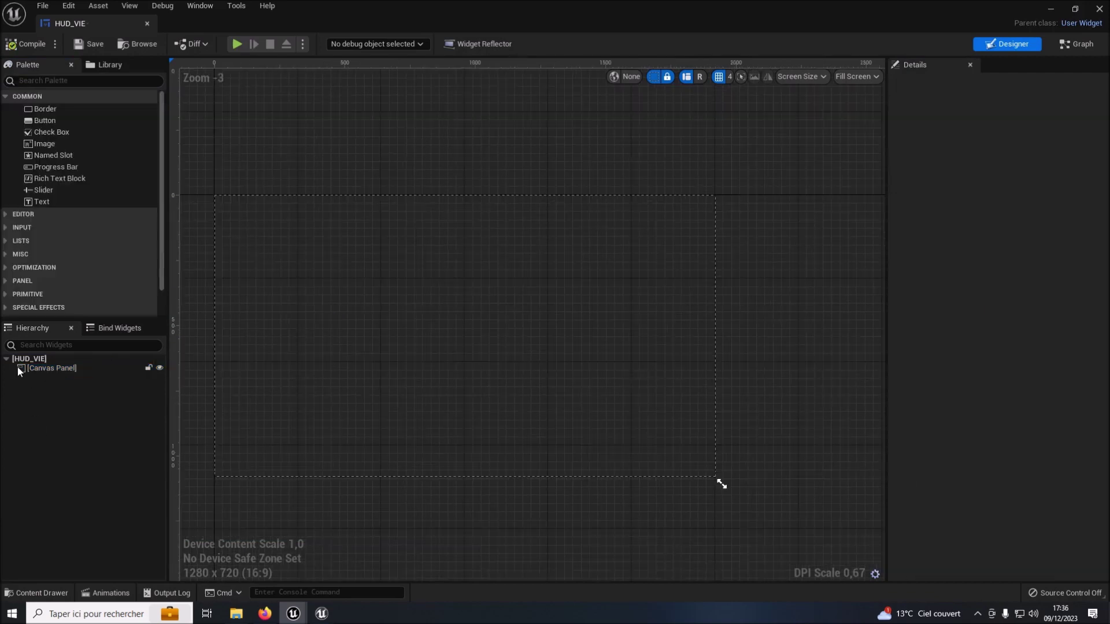
{"action": "left_click_drag", "start_coordinate": [44, 143], "coordinate": [620, 225]}
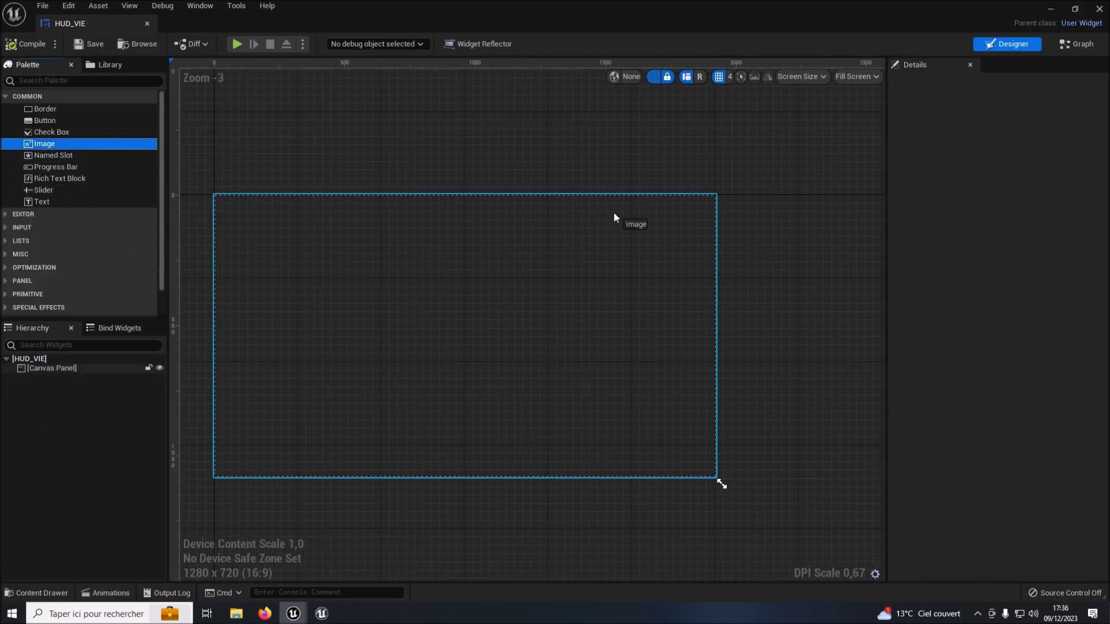
Size the image 660 by 80, move it up-left, and anchor it top-right
{"action": "left_click", "coordinate": [996, 187]}
{"action": "type", "text": "660"}
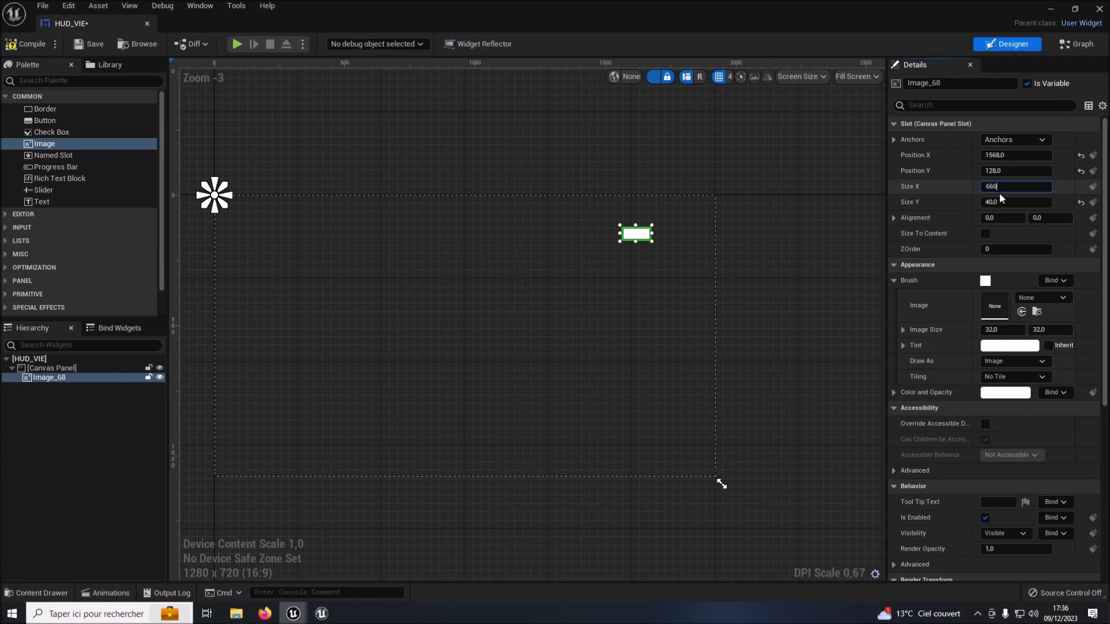
{"action": "key", "text": "Tab"}
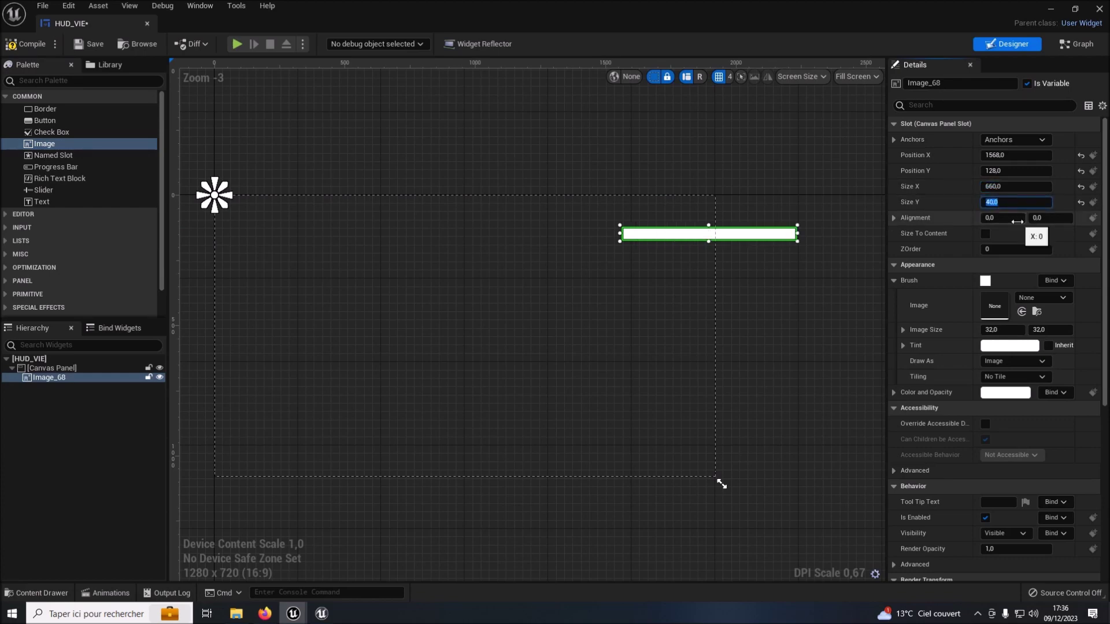
{"action": "type", "text": "8"}
{"action": "key", "text": "Return"}
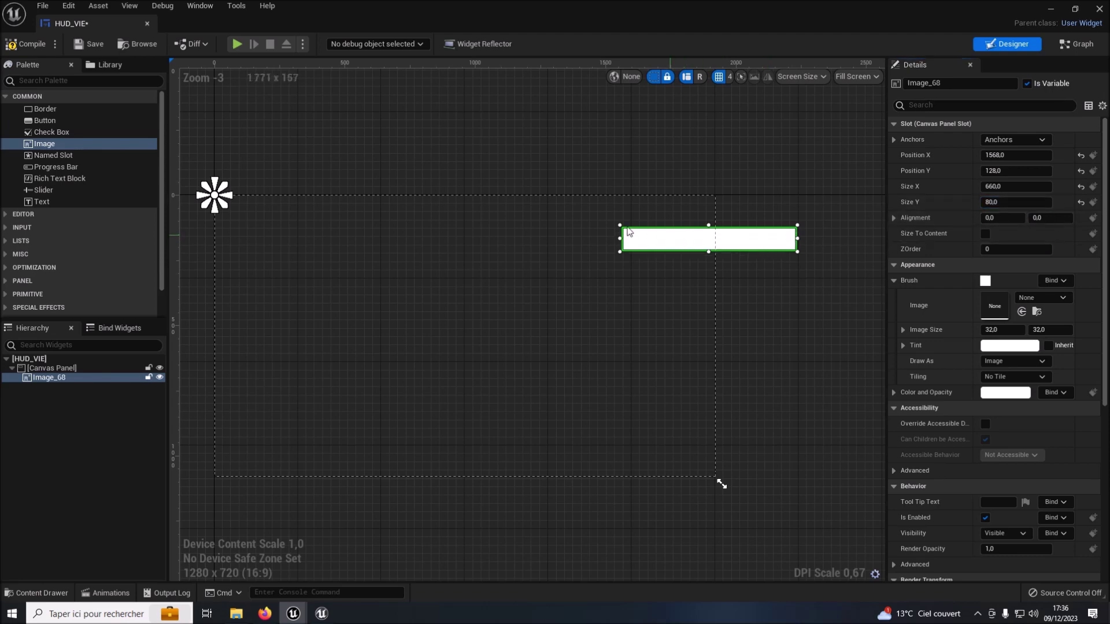
{"action": "left_click_drag", "start_coordinate": [629, 231], "coordinate": [584, 226]}
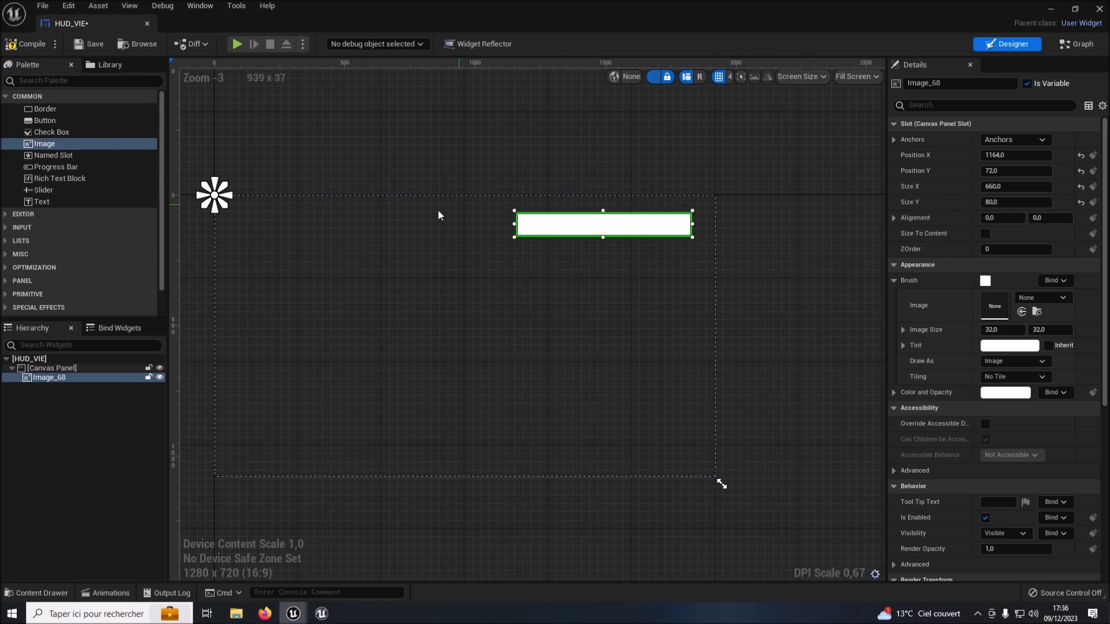
{"action": "left_click", "coordinate": [1035, 143]}
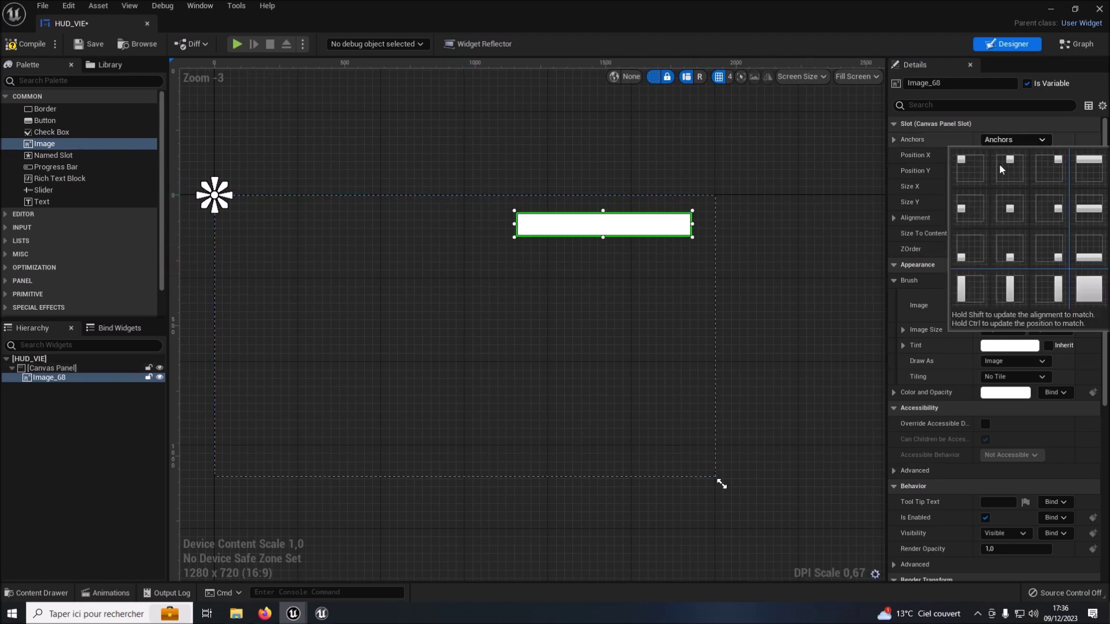
{"action": "left_click", "coordinate": [1056, 161]}
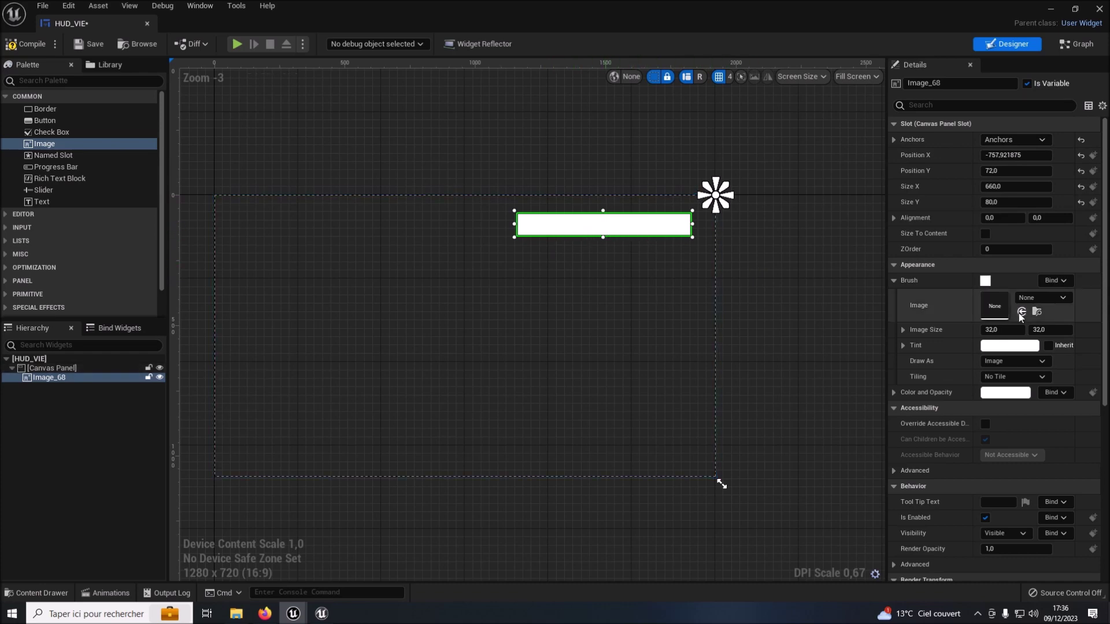
{"action": "left_click", "coordinate": [1054, 10]}
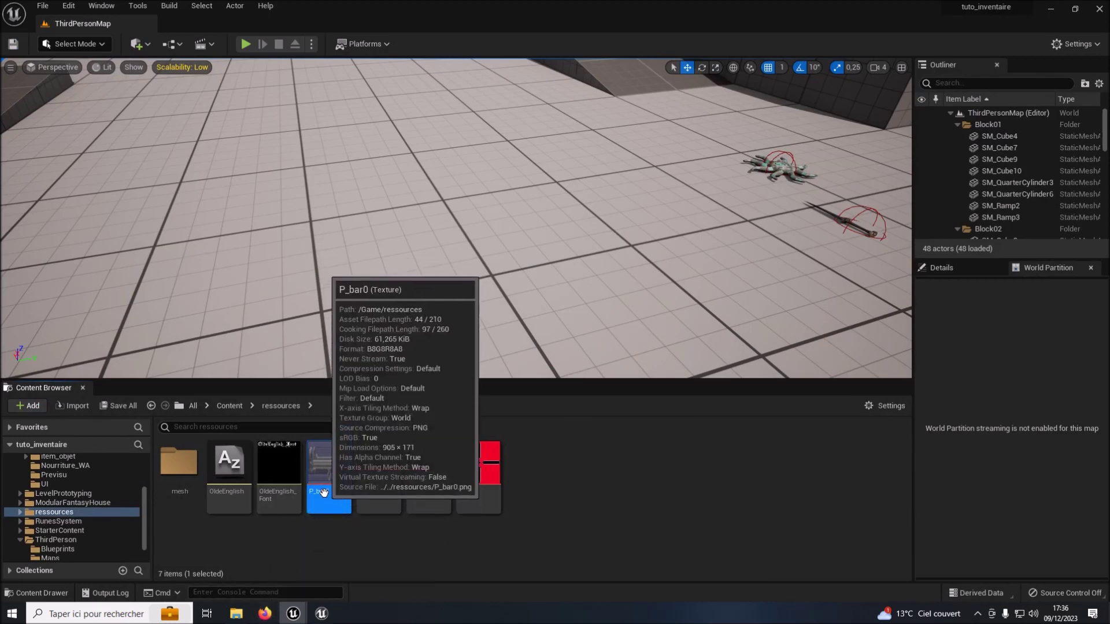
Apply the selected P_bar0 texture to the image's brush
{"action": "key", "text": "F2"}
{"action": "mouse_move", "coordinate": [293, 613]}
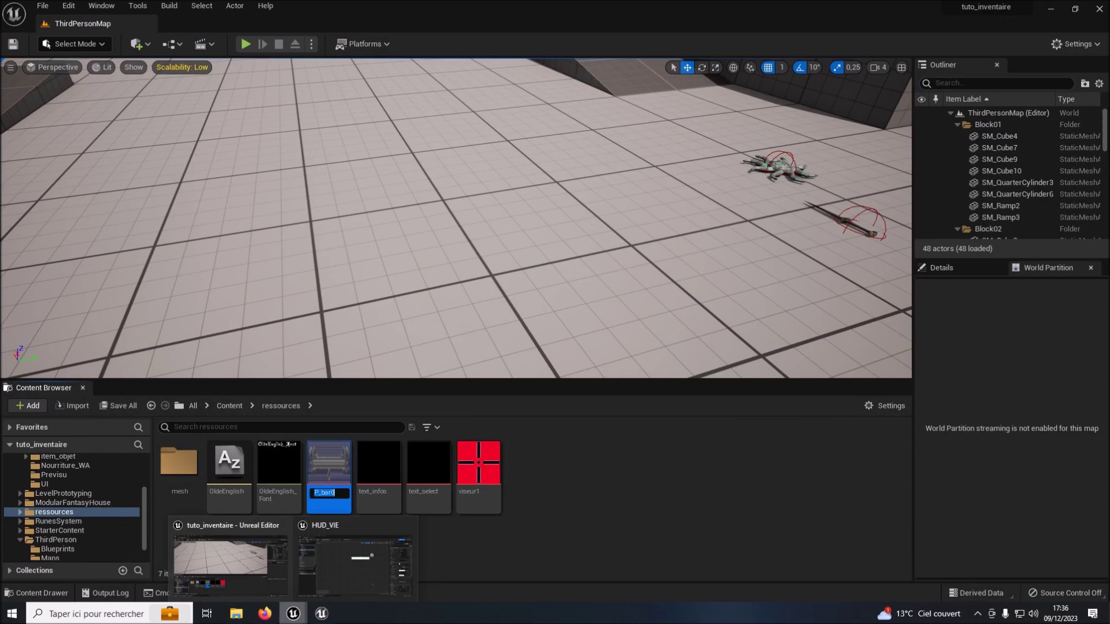
{"action": "left_click", "coordinate": [309, 595]}
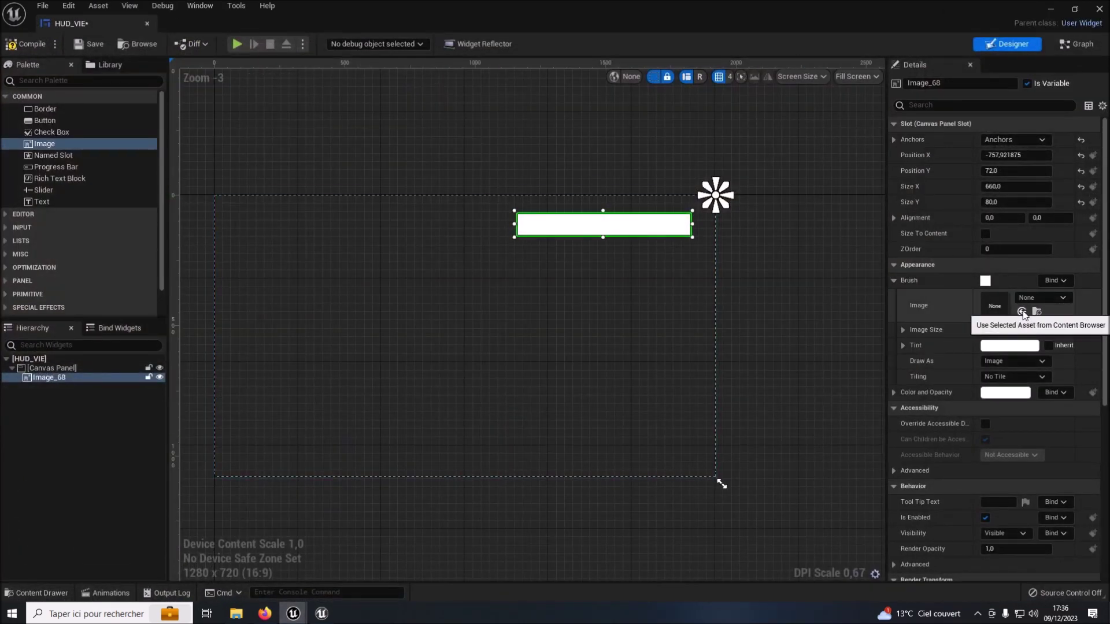
{"action": "left_click", "coordinate": [1022, 312]}
Set the image position to X -715, Y 25
{"action": "scroll", "coordinate": [595, 286], "scroll_direction": "up", "scroll_amount": 3}
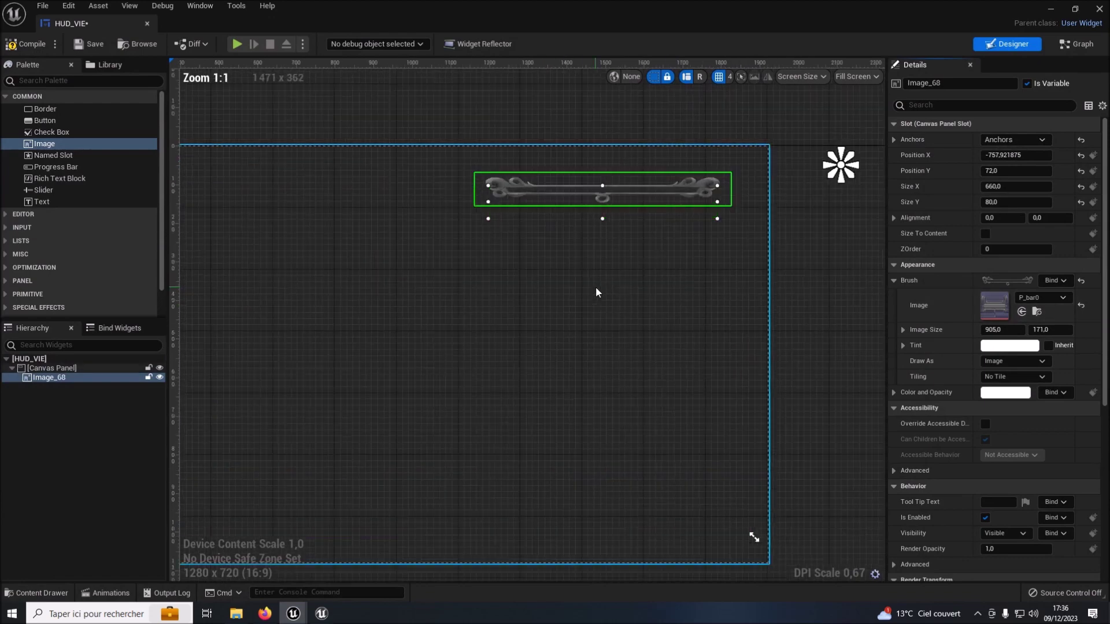
{"action": "left_click", "coordinate": [1028, 159]}
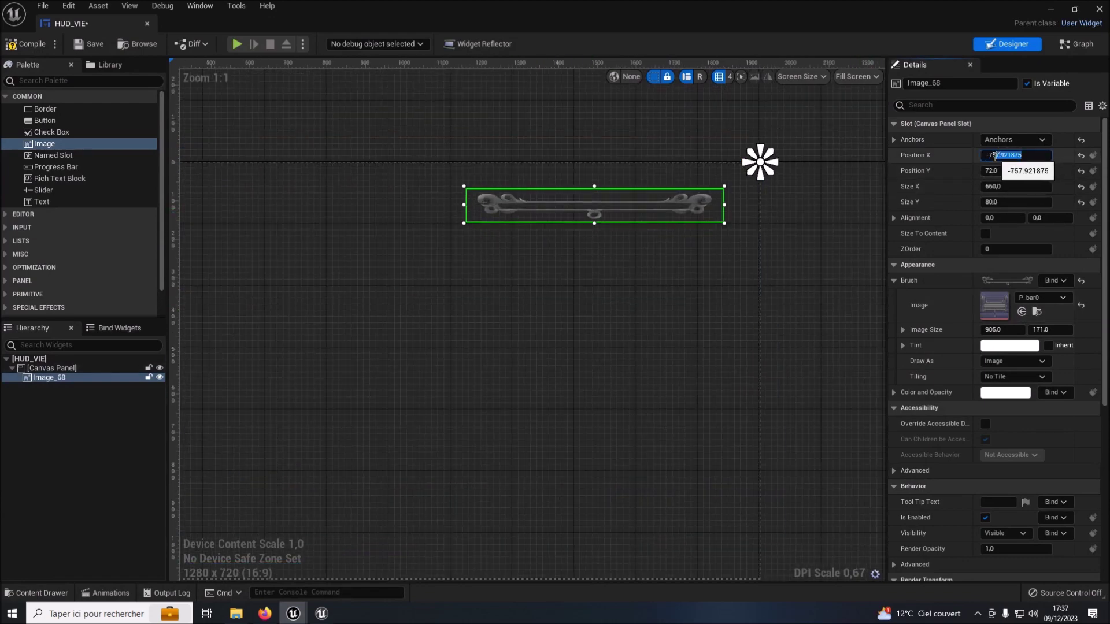
{"action": "type", "text": "15"}
{"action": "key", "text": "Tab"}
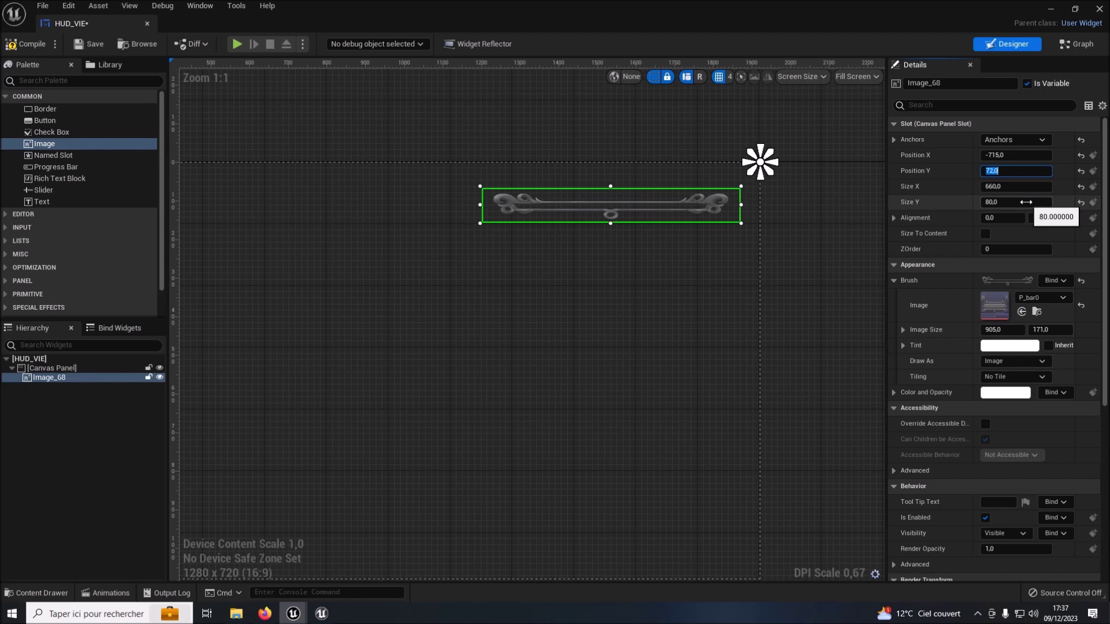
{"action": "type", "text": "25"}
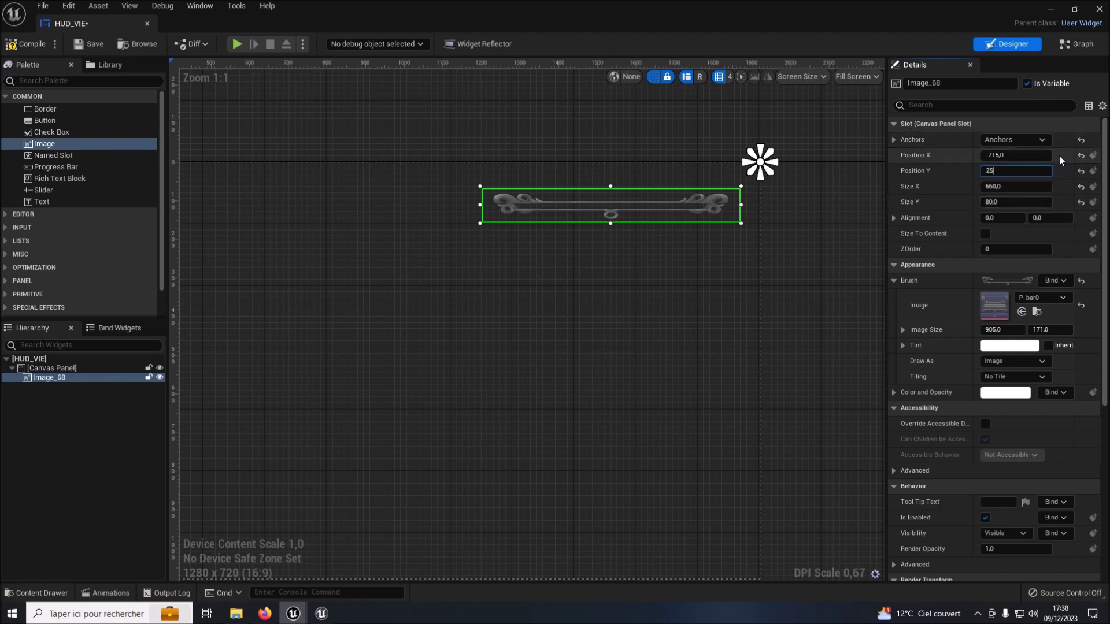
{"action": "key", "text": "Return"}
{"action": "left_click", "coordinate": [578, 127]}
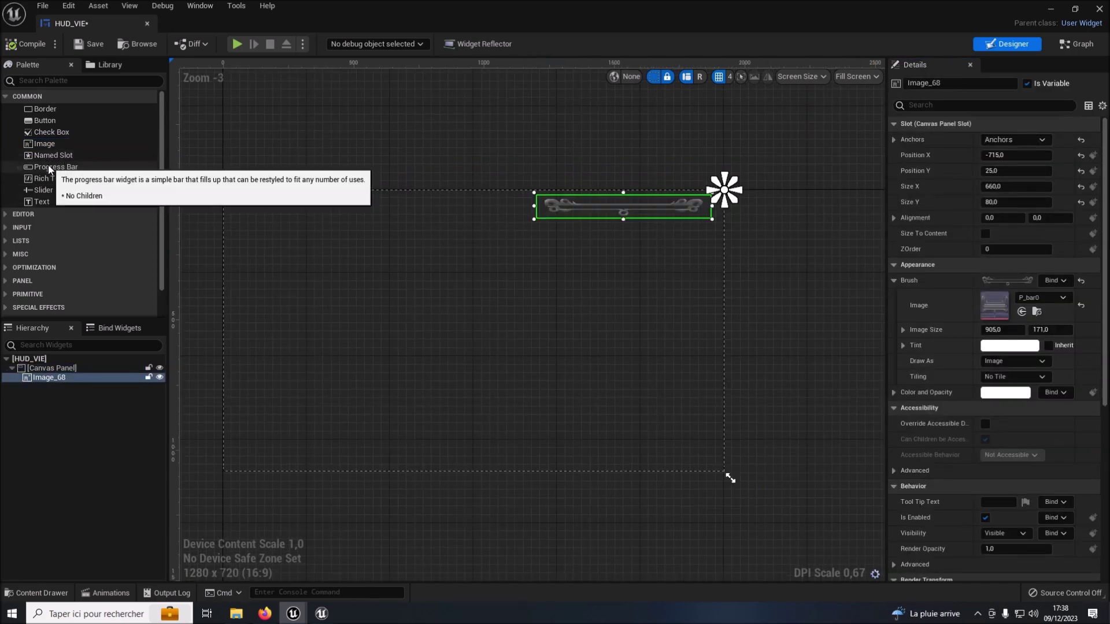
Add a Progress Bar to the canvas and stretch it inside the P_bar0 frame
{"action": "left_click_drag", "start_coordinate": [48, 167], "coordinate": [636, 228]}
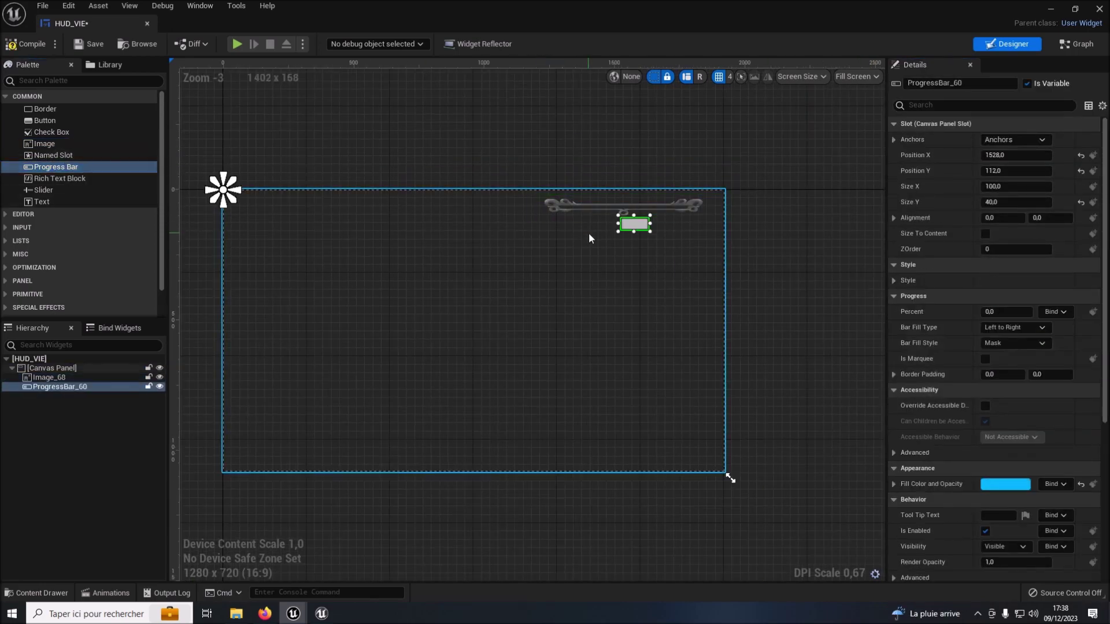
{"action": "scroll", "coordinate": [589, 232], "scroll_direction": "up", "scroll_amount": 4}
{"action": "scroll", "coordinate": [589, 232], "scroll_direction": "up", "scroll_amount": 4}
{"action": "right_click_drag", "start_coordinate": [591, 231], "coordinate": [407, 372]}
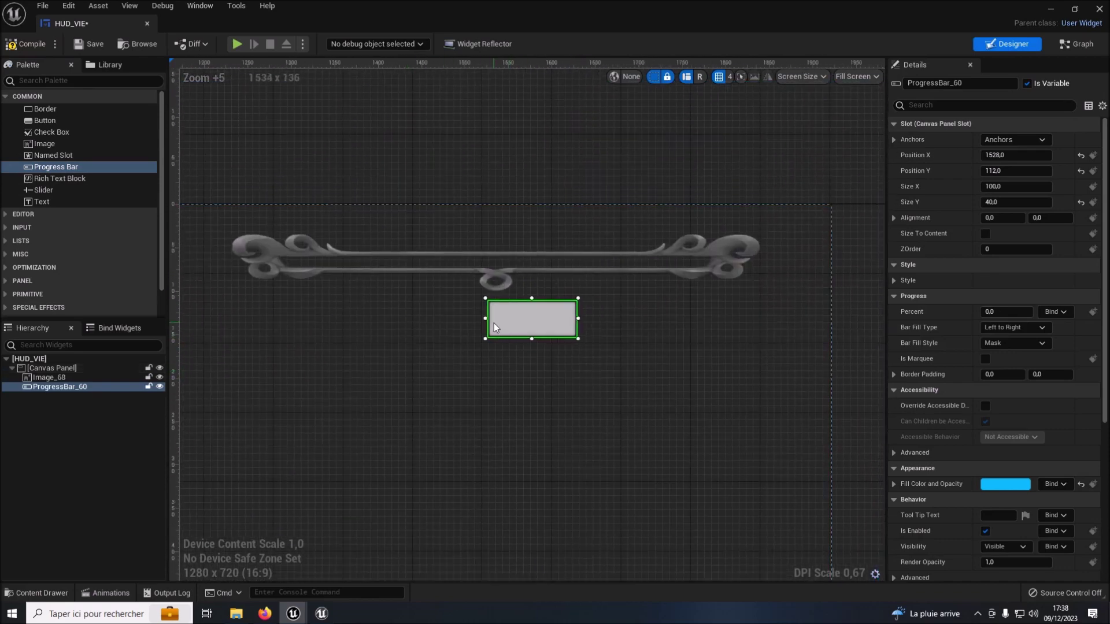
{"action": "left_click_drag", "start_coordinate": [486, 319], "coordinate": [359, 319]}
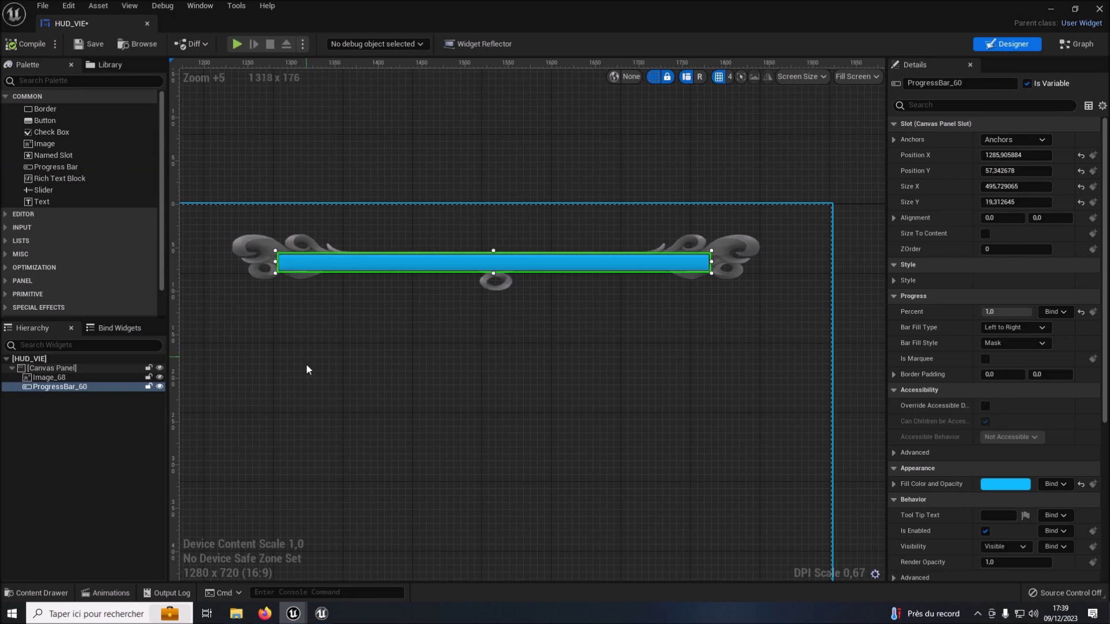
Give the progress bar a green fill and move ProgressBar_60 above Image_68 in the Hierarchy
{"action": "left_click", "coordinate": [1006, 486]}
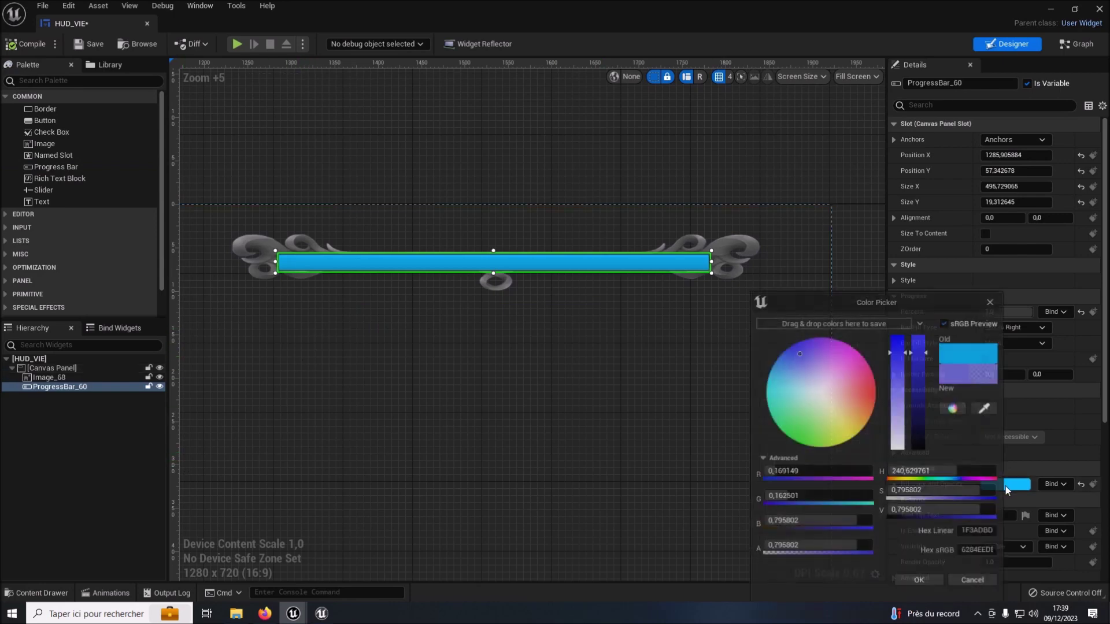
{"action": "left_click_drag", "start_coordinate": [803, 409], "coordinate": [785, 457]}
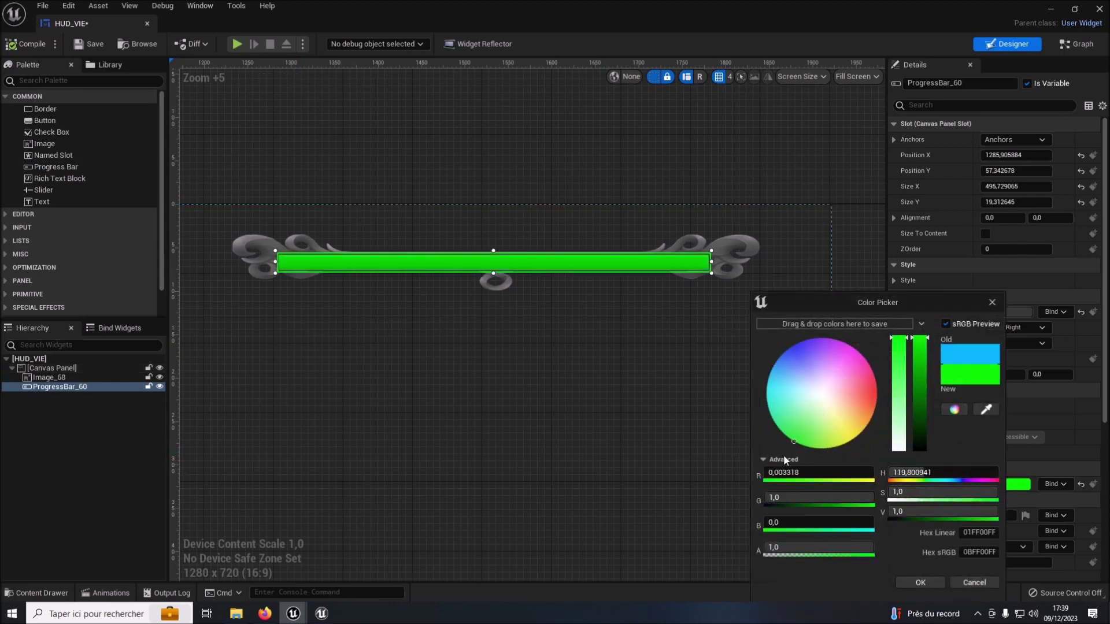
{"action": "left_click", "coordinate": [795, 441]}
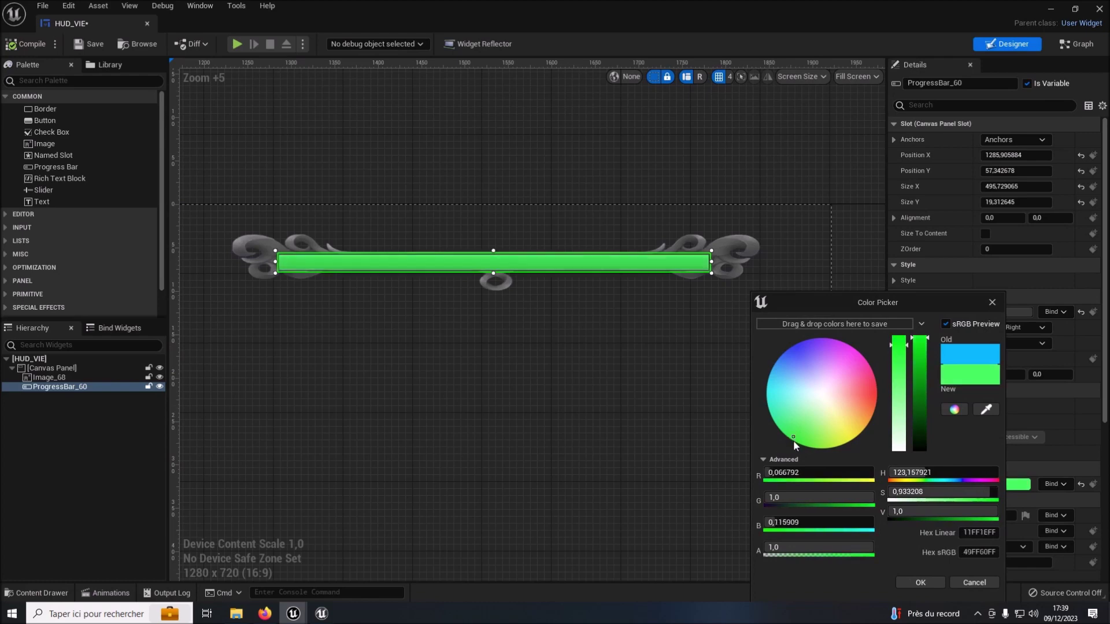
{"action": "left_click", "coordinate": [920, 585]}
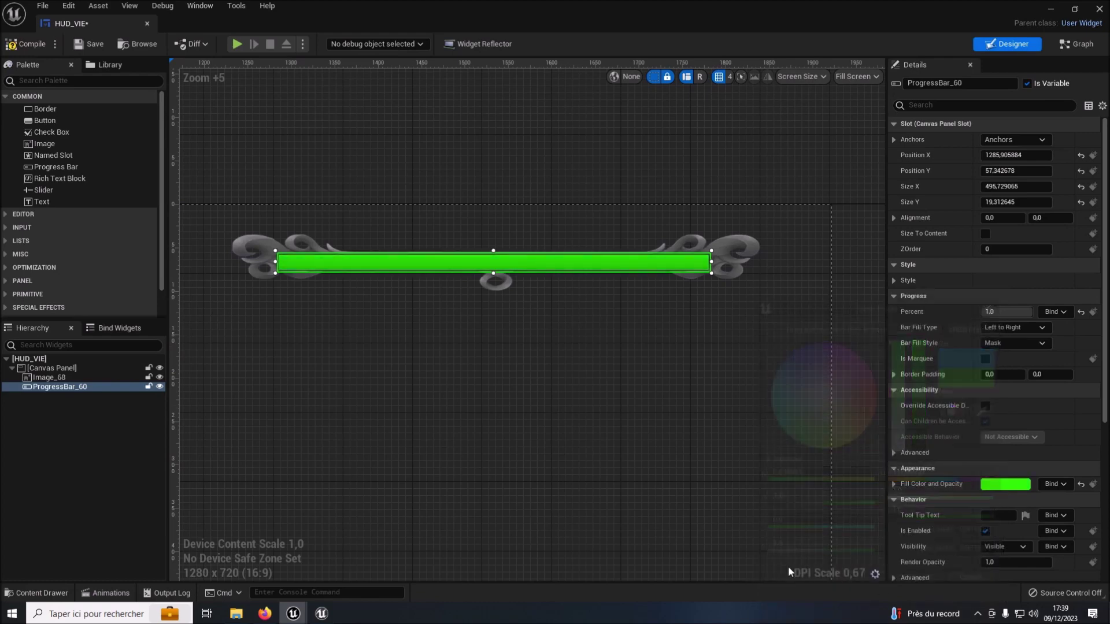
{"action": "left_click", "coordinate": [58, 386]}
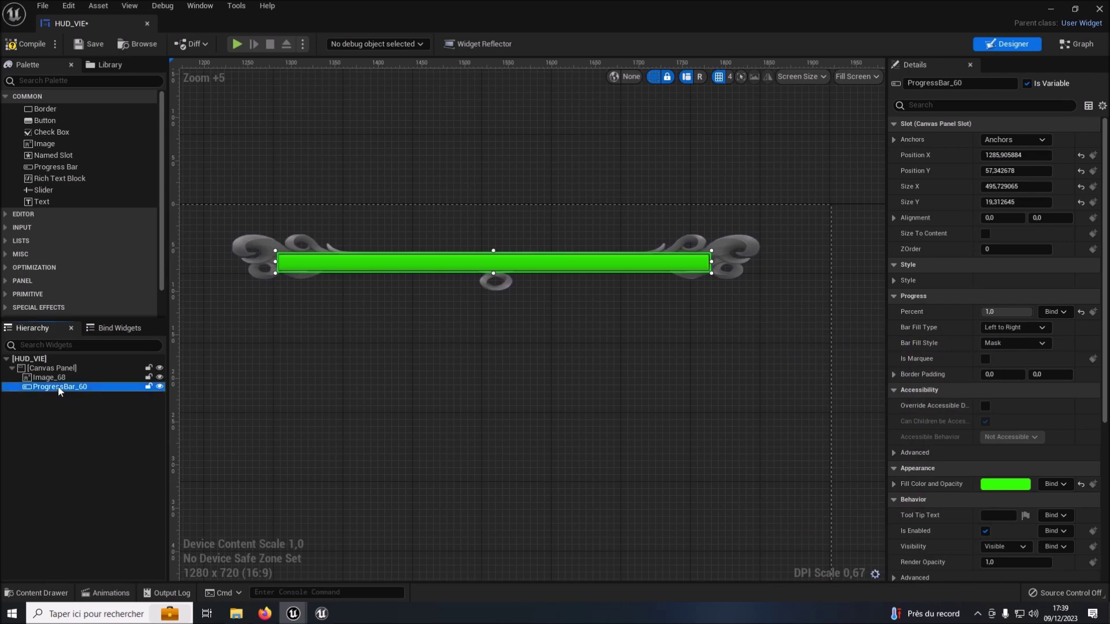
{"action": "left_click_drag", "start_coordinate": [58, 386], "coordinate": [54, 373]}
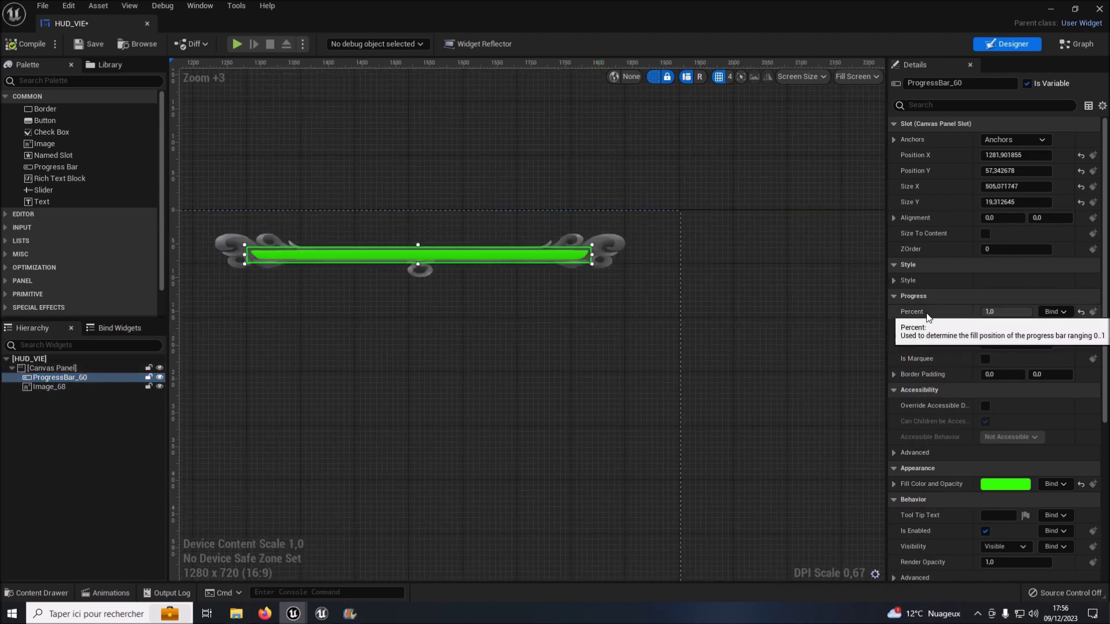
Create a Get Percent 0 binding function for the progress bar's Percent
{"action": "left_click", "coordinate": [1063, 313]}
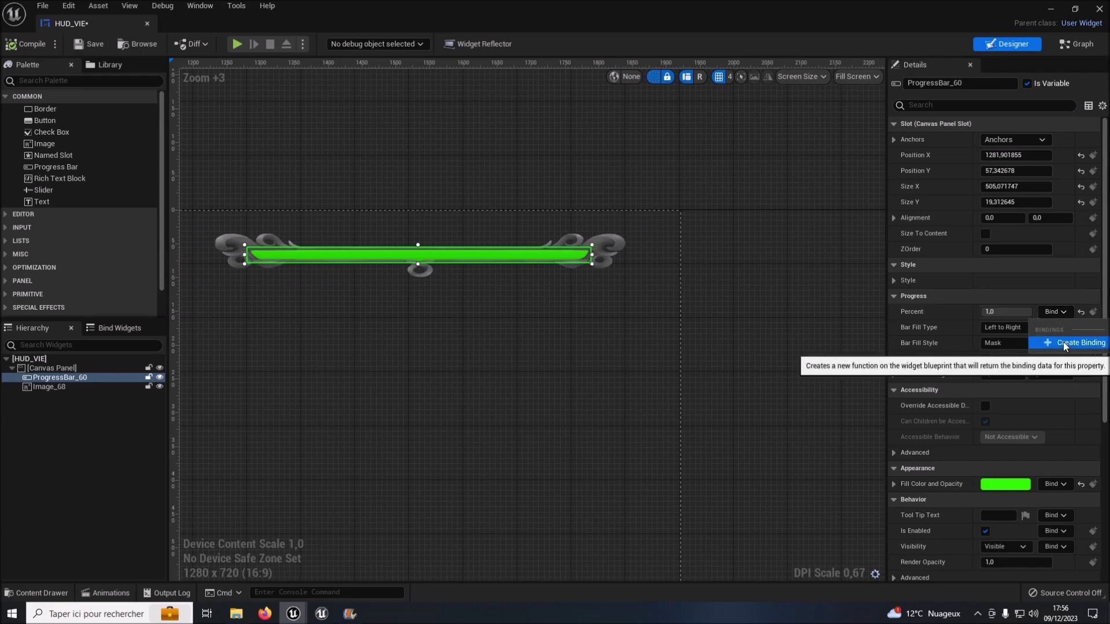
{"action": "left_click", "coordinate": [1063, 342]}
{"action": "mouse_move", "coordinate": [596, 292]}
{"action": "left_mouse_down"}
{"action": "mouse_move", "coordinate": [278, 314]}
{"action": "mouse_move", "coordinate": [335, 288]}
{"action": "left_mouse_up"}
Cast Get Player Character to Joueur_BP inside the function
{"action": "type", "text": "cast t"}
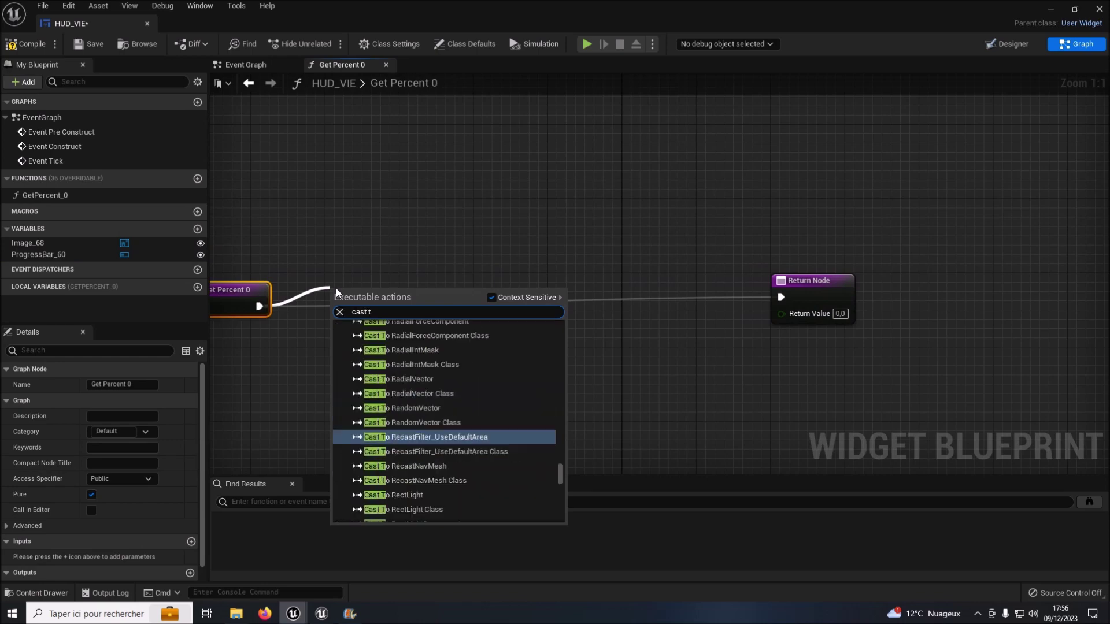
{"action": "type", "text": "o joueur"}
{"action": "left_click", "coordinate": [386, 348]}
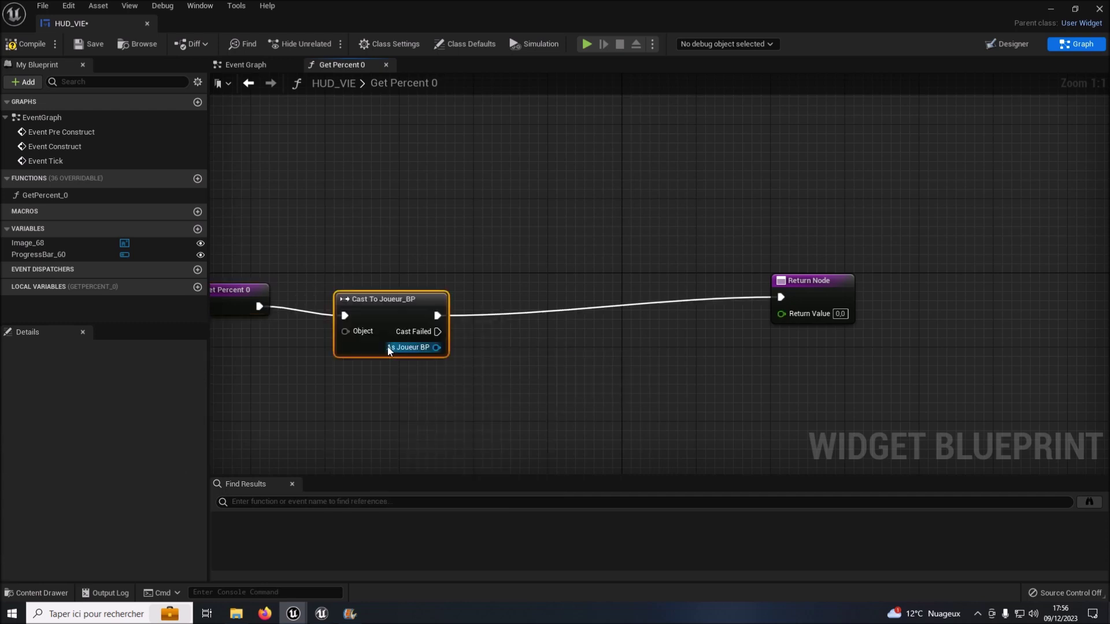
{"action": "left_click_drag", "start_coordinate": [345, 331], "coordinate": [321, 373]}
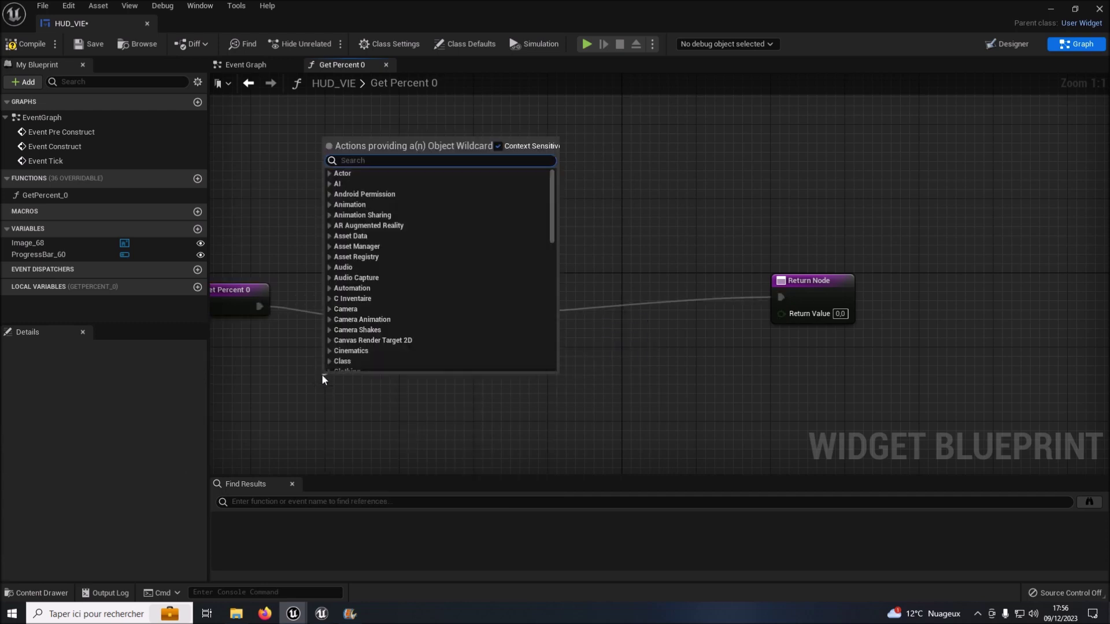
{"action": "type", "text": "playe"}
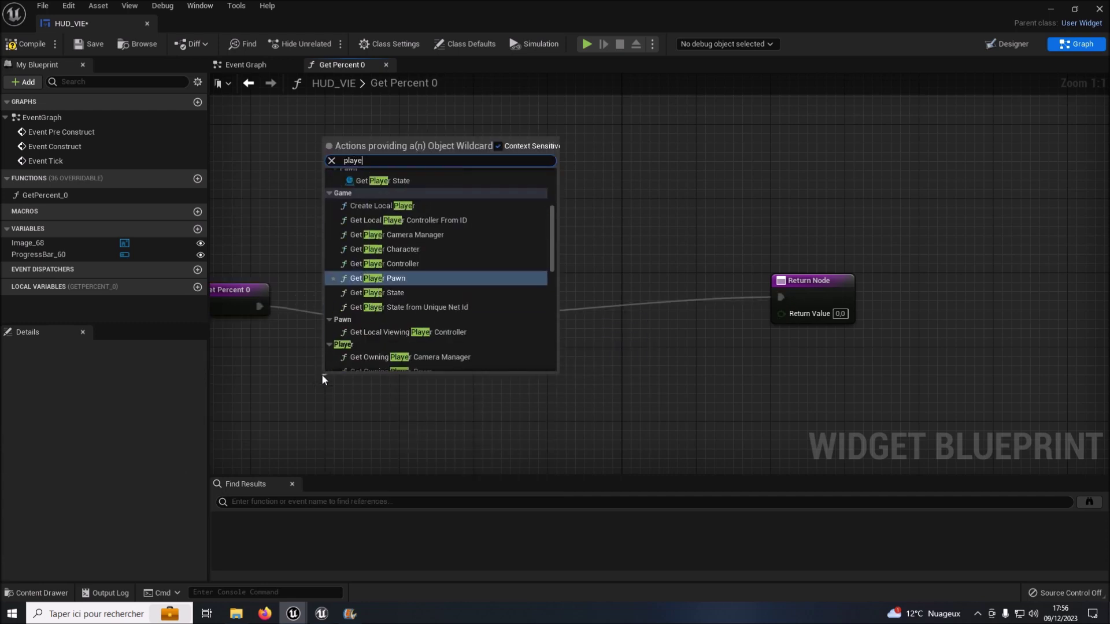
{"action": "type", "text": "r char"}
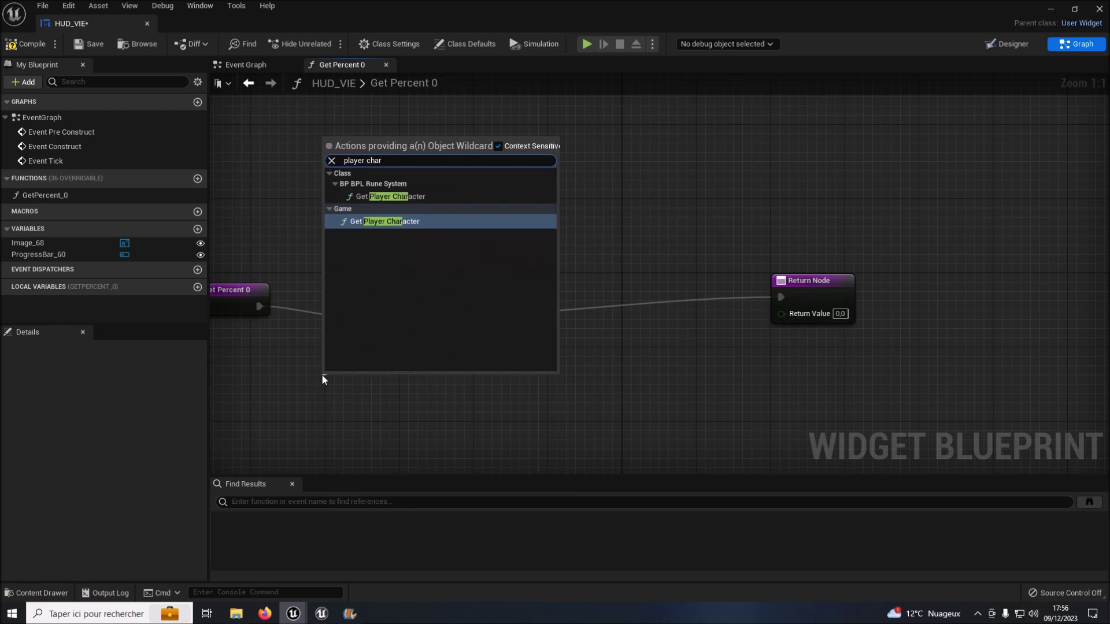
{"action": "left_click", "coordinate": [396, 225]}
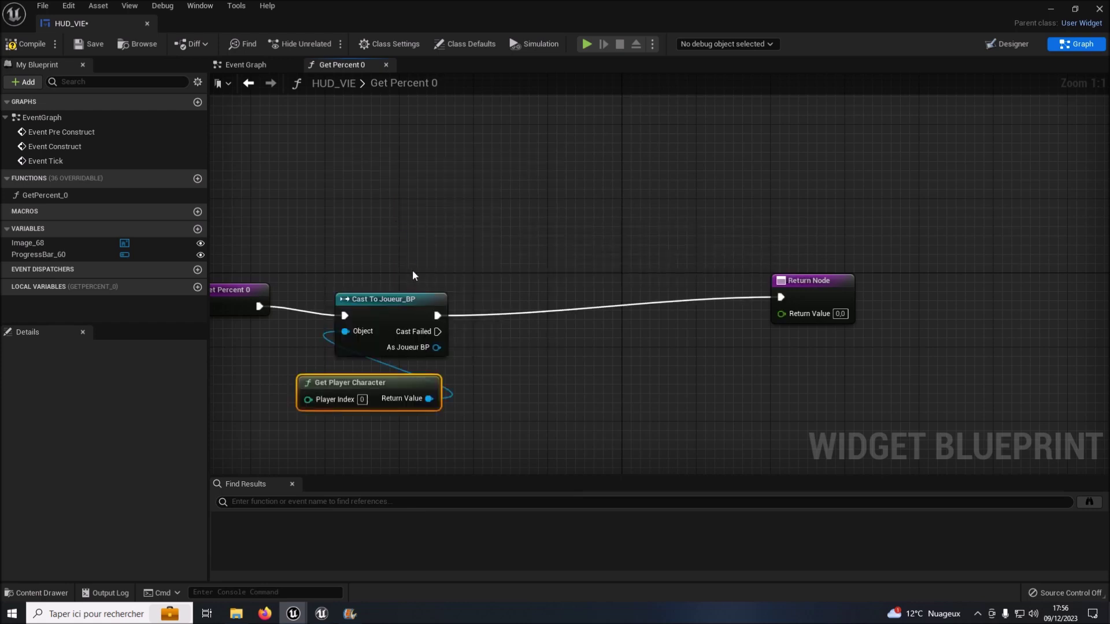
Get Vie Joueur and Vie Max Joueur from the As Joueur BP reference
{"action": "left_click_drag", "start_coordinate": [345, 374], "coordinate": [258, 355]}
{"action": "left_click_drag", "start_coordinate": [380, 328], "coordinate": [509, 330]}
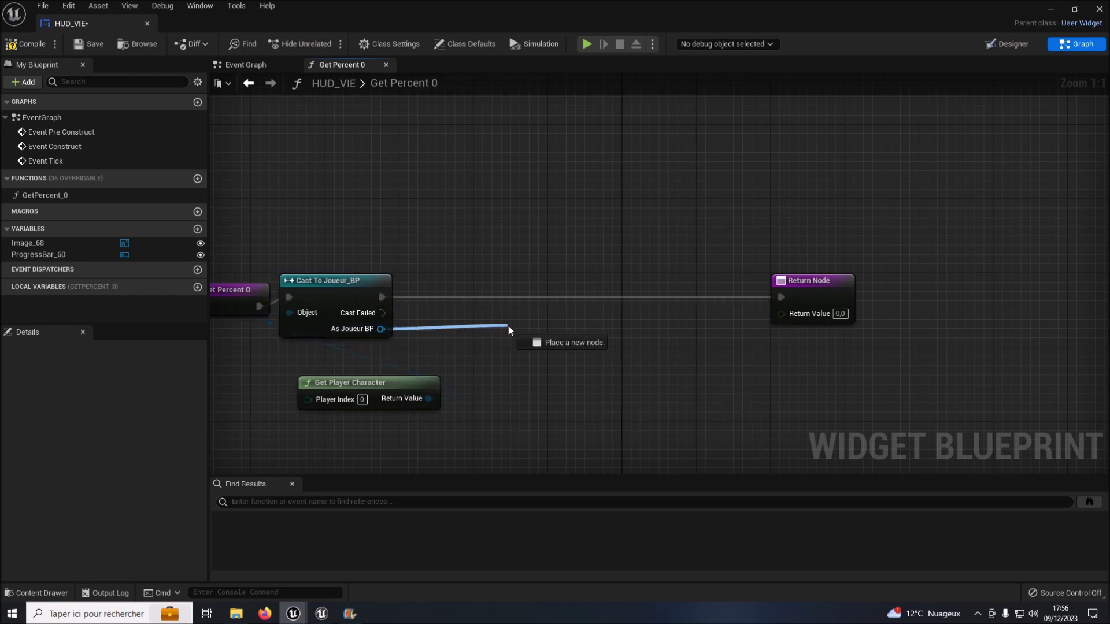
{"action": "type", "text": "vie"}
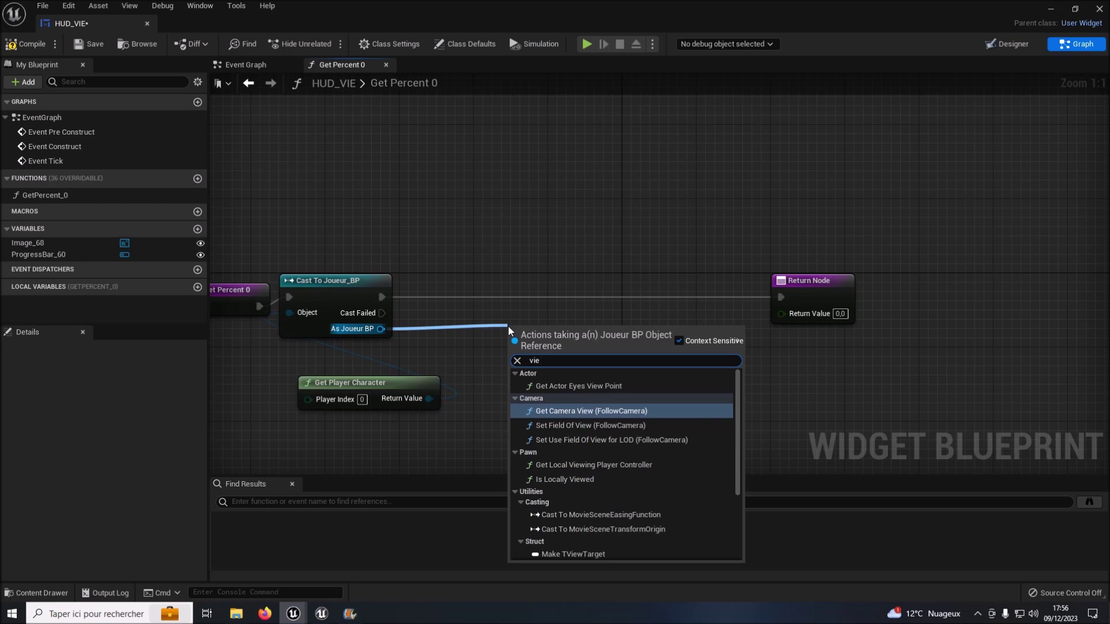
{"action": "type", "text": " jou"}
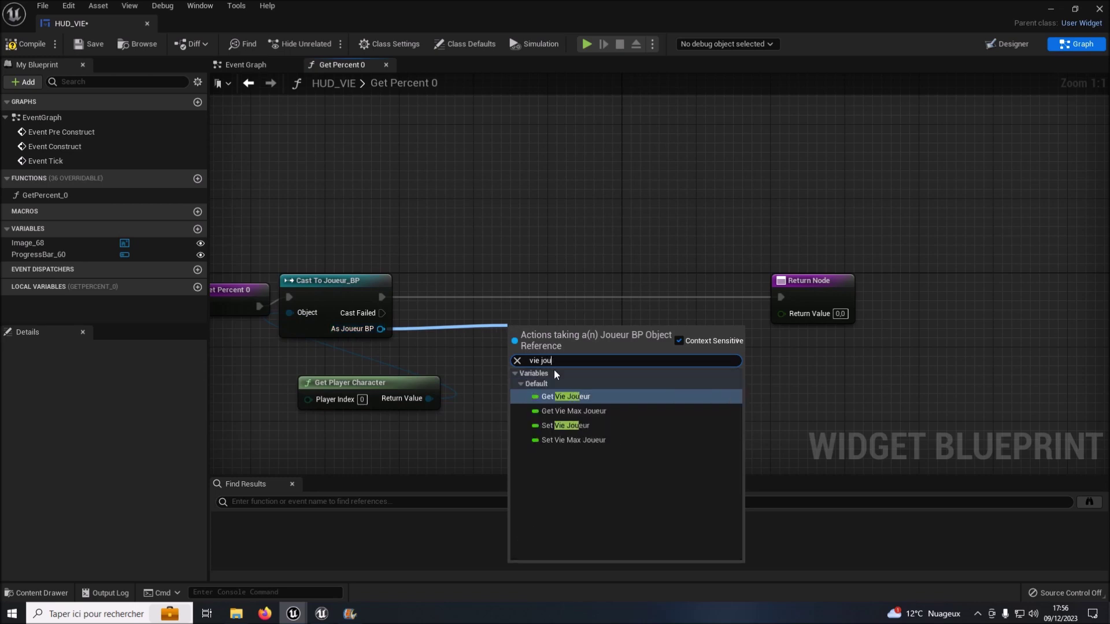
{"action": "left_click", "coordinate": [564, 398]}
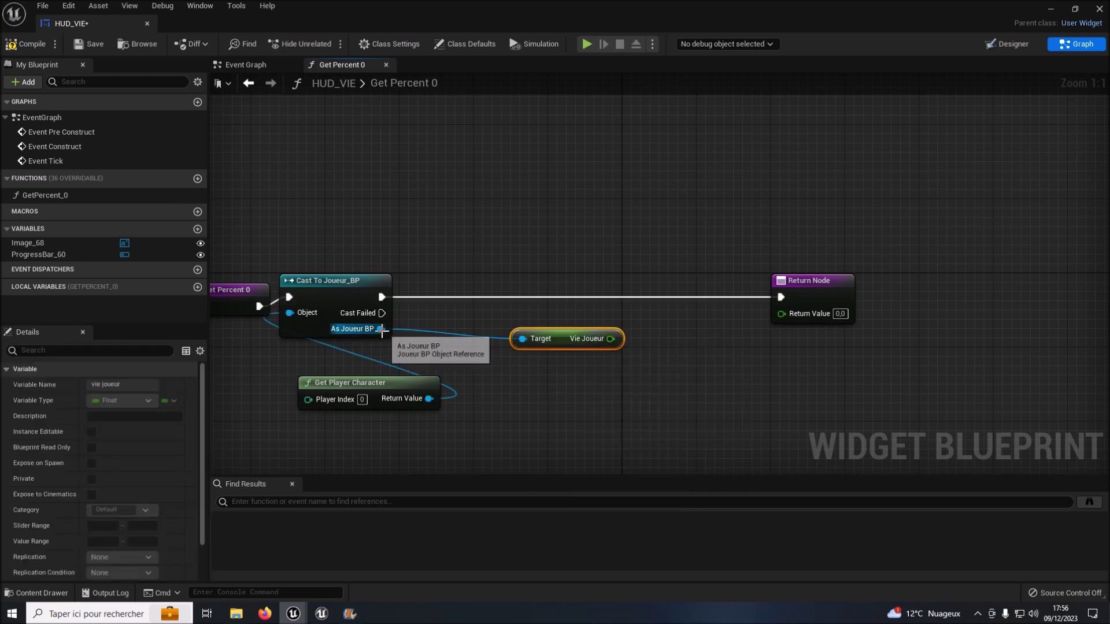
{"action": "left_click_drag", "start_coordinate": [381, 329], "coordinate": [571, 410]}
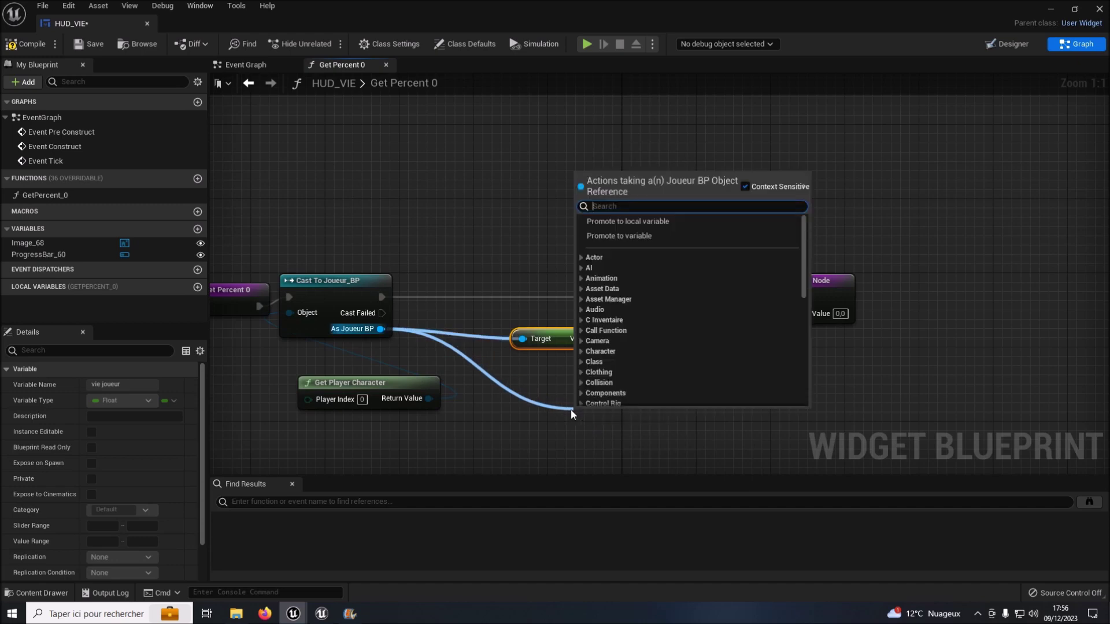
{"action": "type", "text": "vie "}
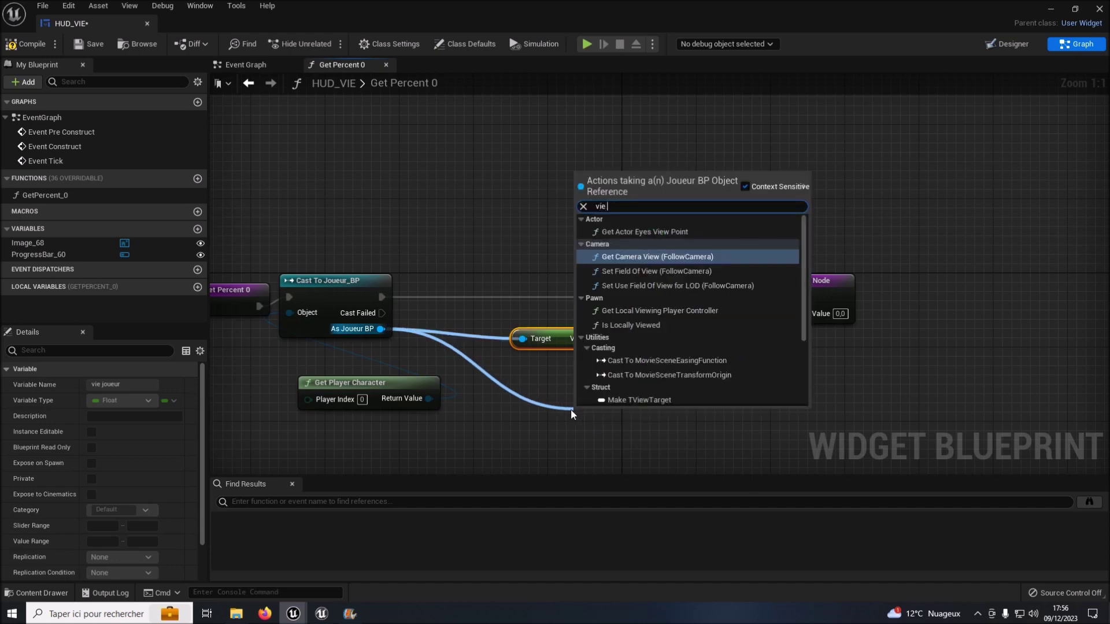
{"action": "type", "text": "ma"}
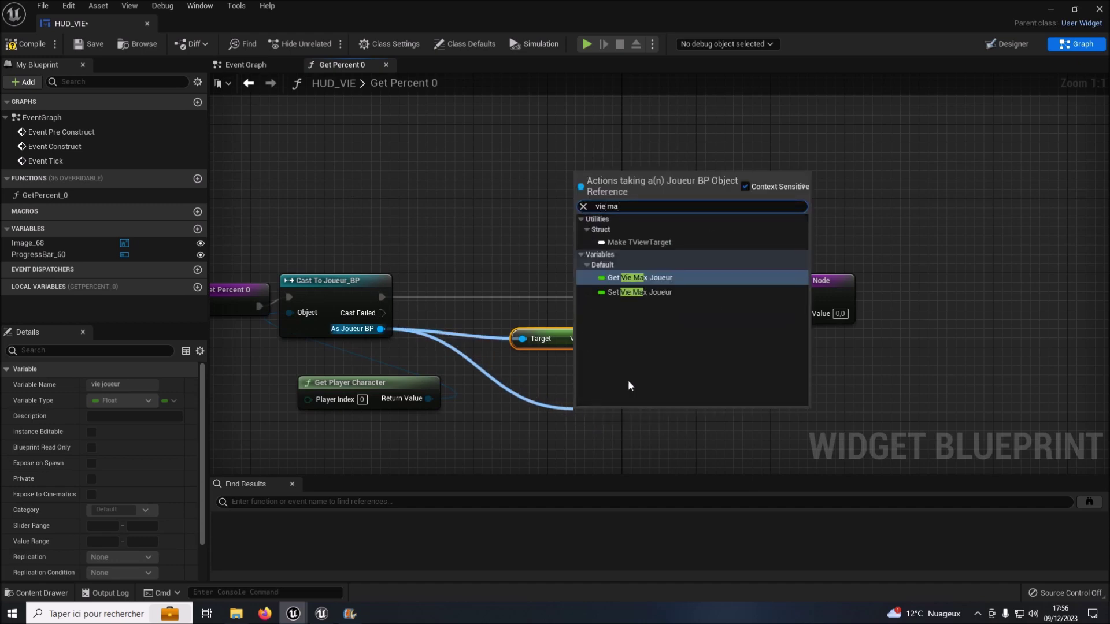
{"action": "left_click", "coordinate": [641, 278]}
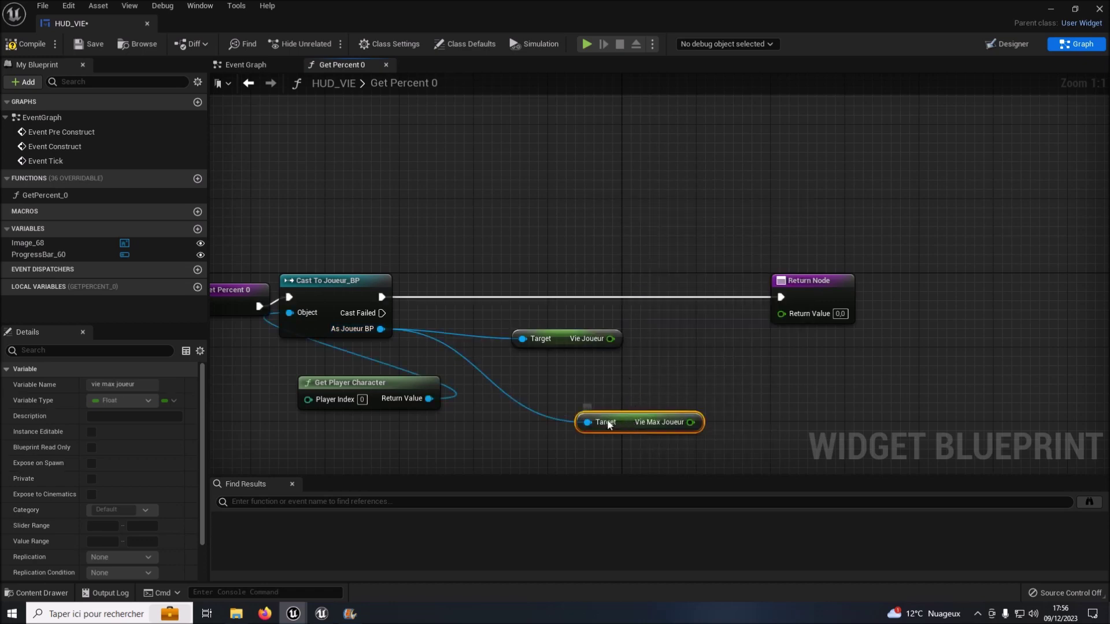
{"action": "left_click_drag", "start_coordinate": [633, 428], "coordinate": [559, 384]}
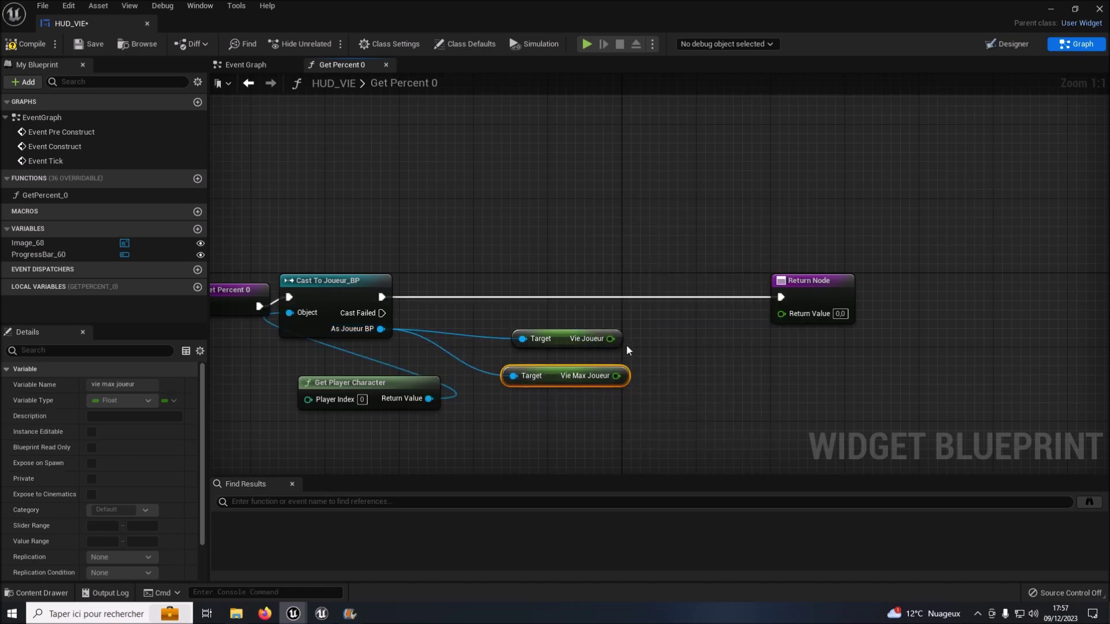
Divide Vie Joueur by Vie Max Joueur and wire the result to the return
{"action": "left_click_drag", "start_coordinate": [611, 339], "coordinate": [652, 345]}
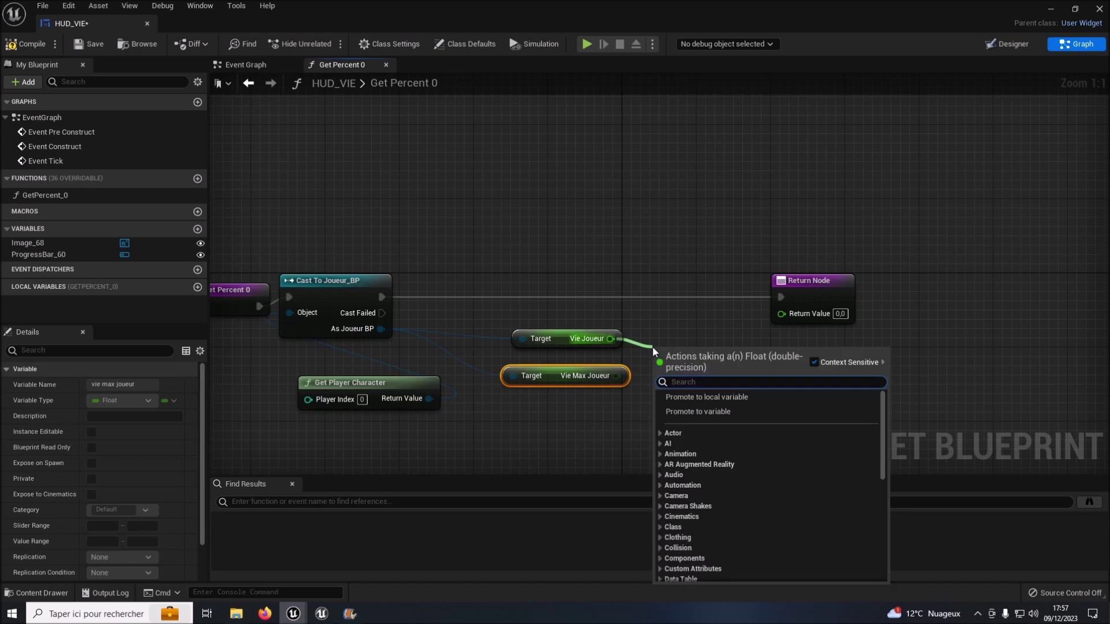
{"action": "type", "text": "/"}
{"action": "left_click", "coordinate": [689, 415]}
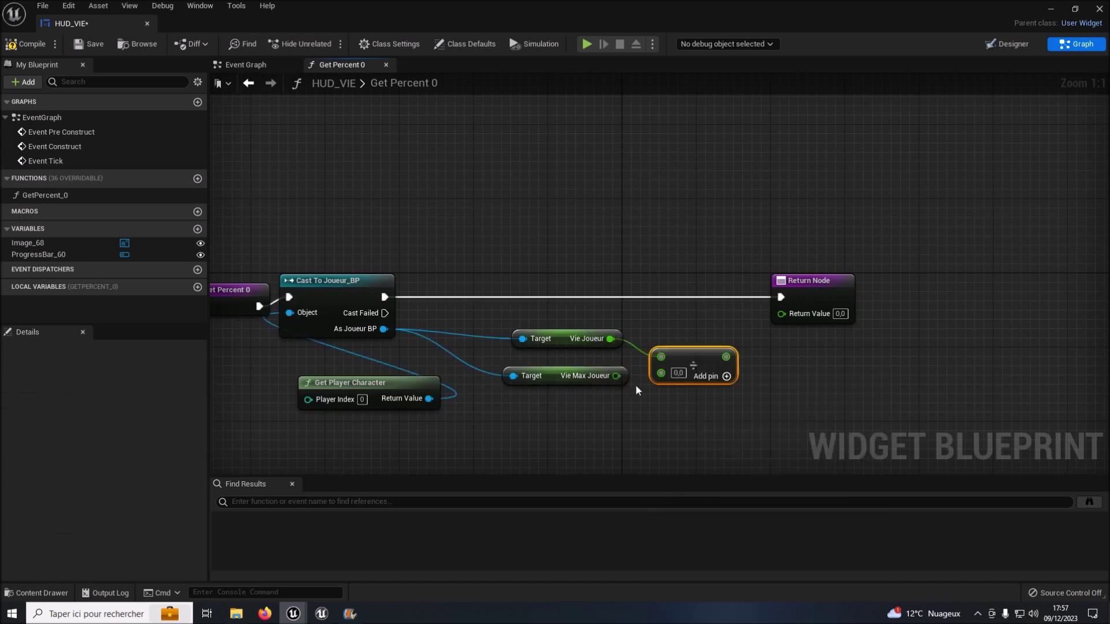
{"action": "left_click_drag", "start_coordinate": [617, 376], "coordinate": [664, 376]}
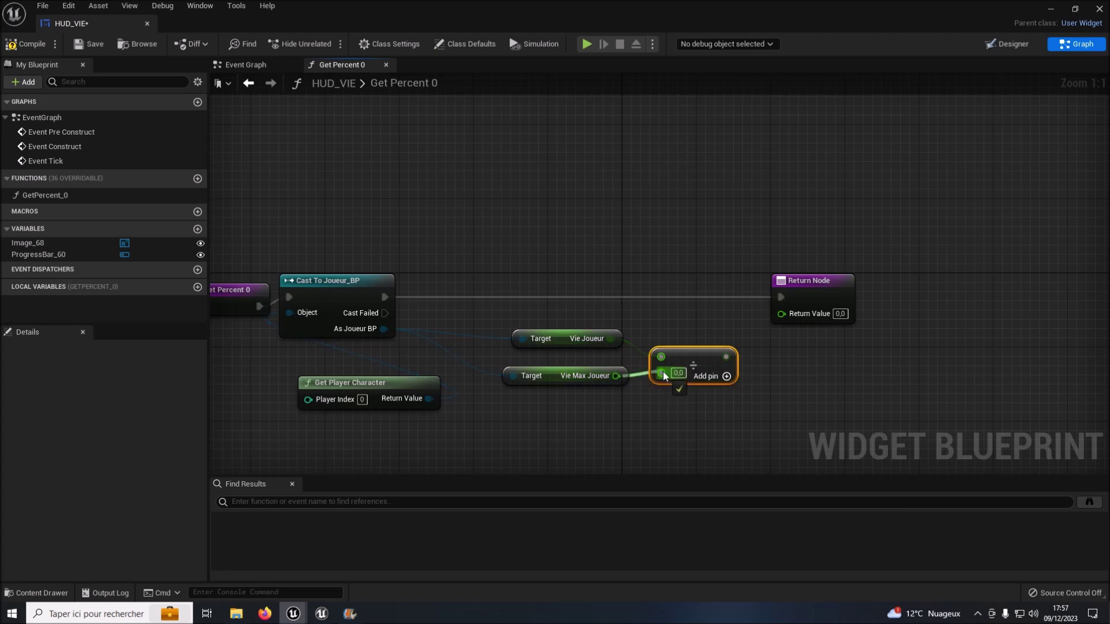
{"action": "mouse_move", "coordinate": [720, 357]}
{"action": "left_mouse_down"}
{"action": "mouse_move", "coordinate": [723, 325]}
{"action": "mouse_move", "coordinate": [785, 316]}
{"action": "left_mouse_up"}
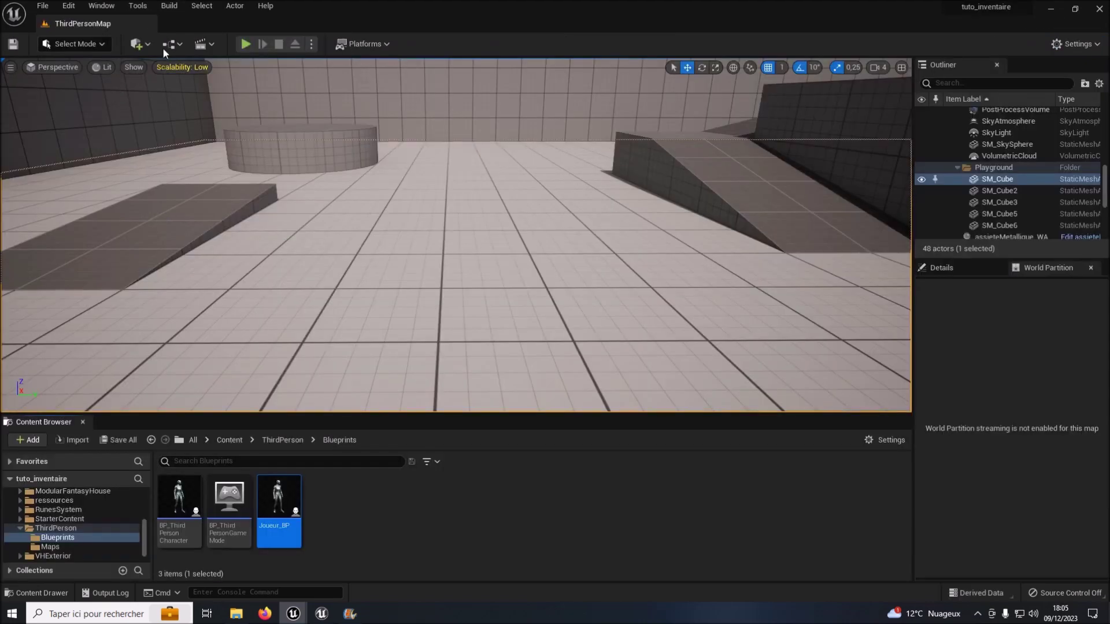
Open ThirdPersonMap's Level Blueprint and add an Event BeginPlay node
{"action": "left_click", "coordinate": [169, 45]}
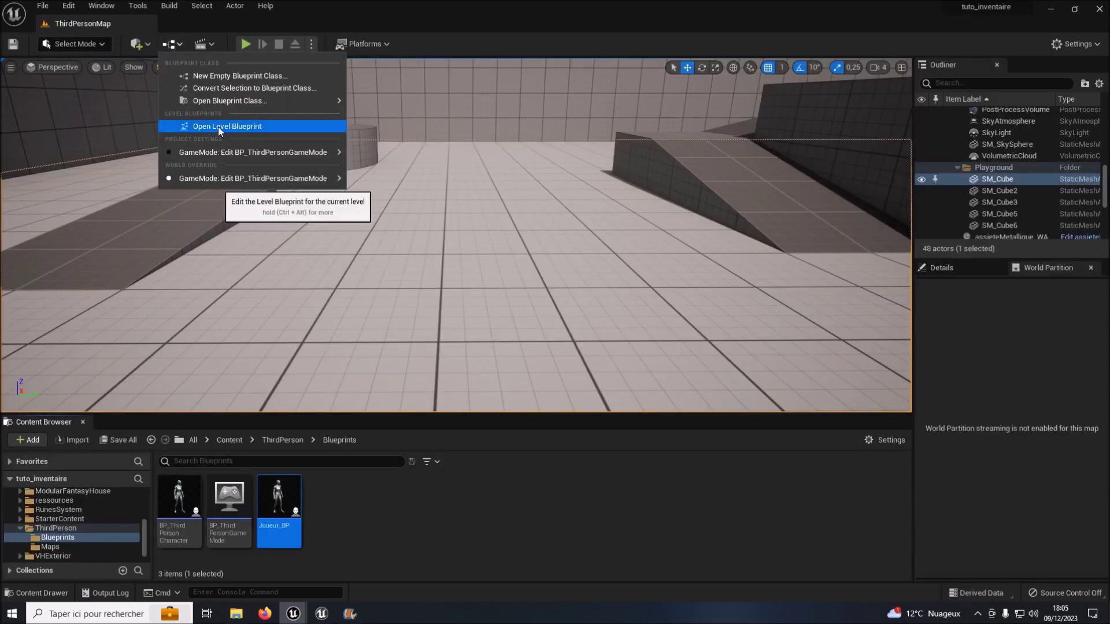
{"action": "left_click", "coordinate": [218, 127]}
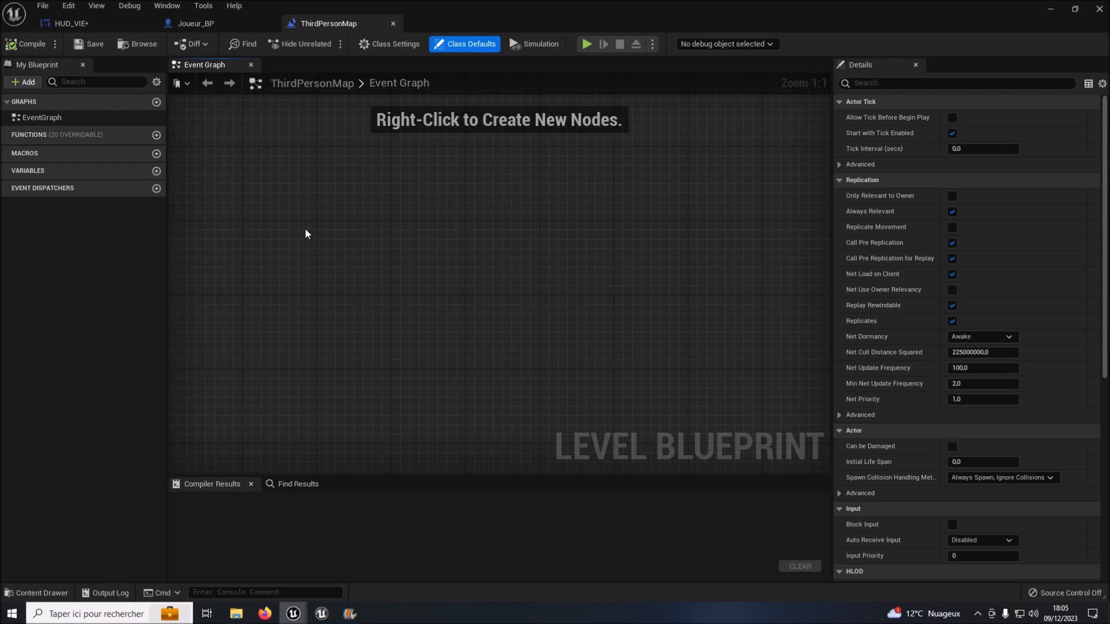
{"action": "right_click", "coordinate": [306, 230]}
{"action": "type", "text": "begin"}
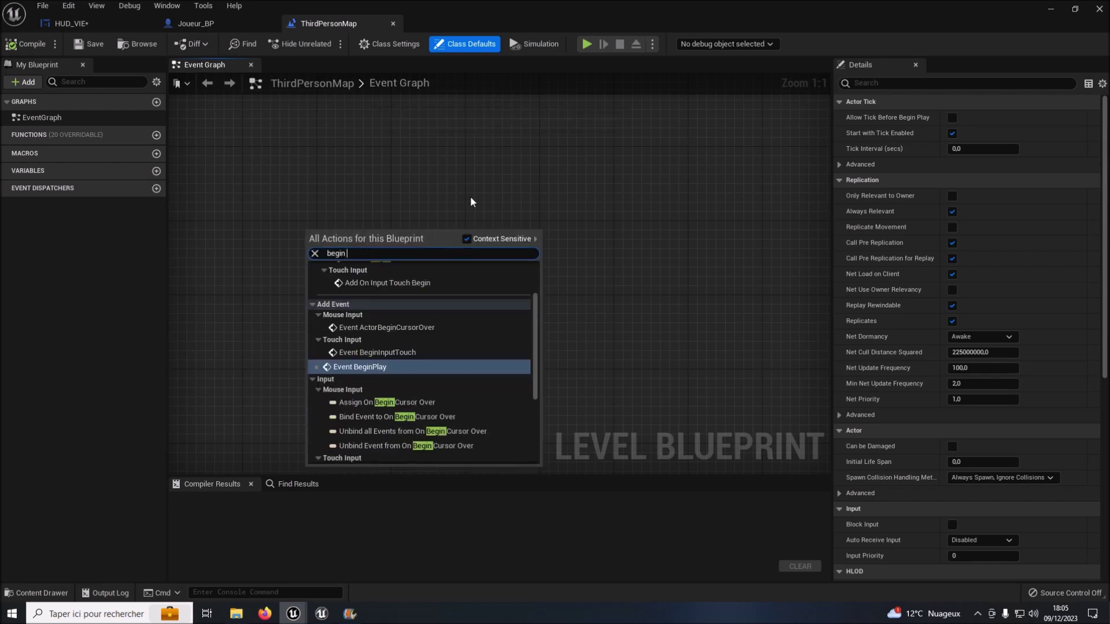
{"action": "left_click", "coordinate": [331, 367]}
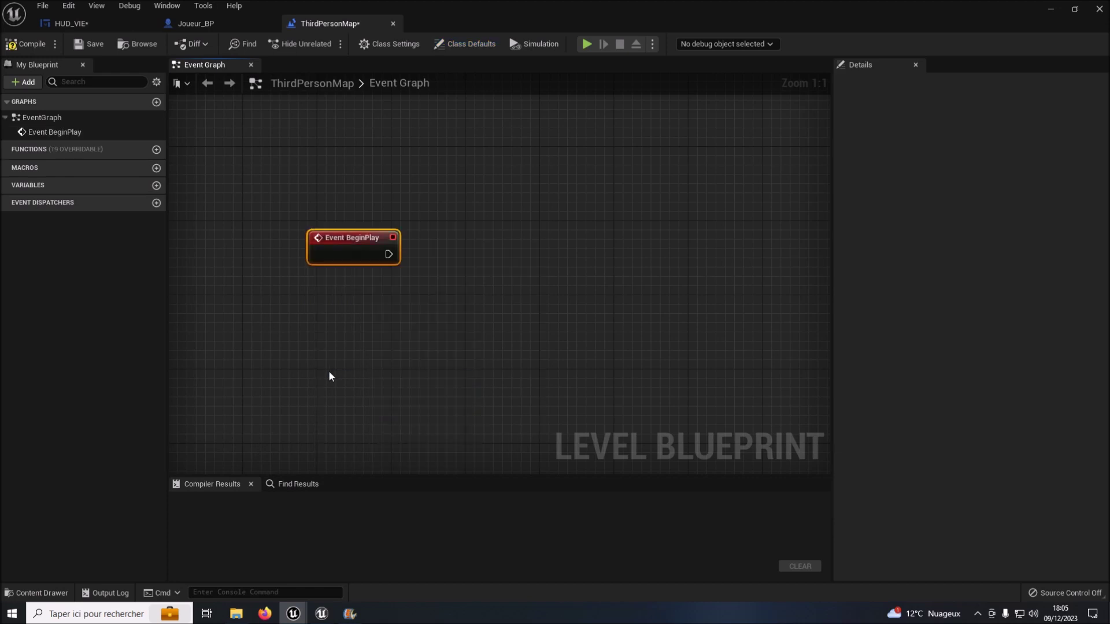
On BeginPlay, create a HUD_VIE widget and add it to the viewport
{"action": "left_click_drag", "start_coordinate": [389, 254], "coordinate": [477, 252]}
{"action": "type", "text": "create"}
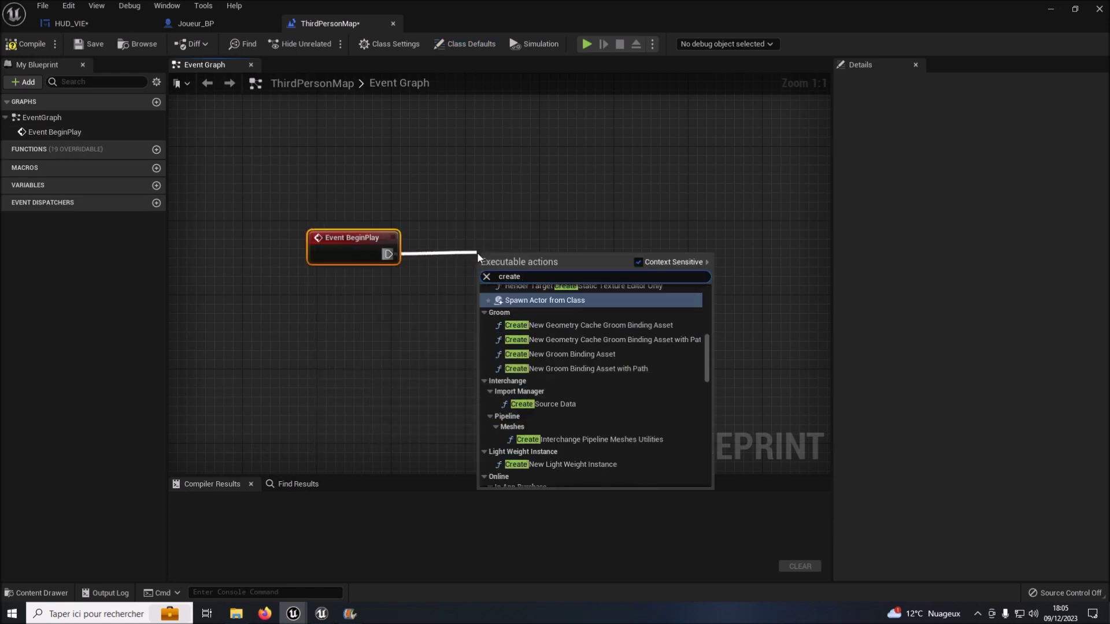
{"action": "type", "text": " wid"}
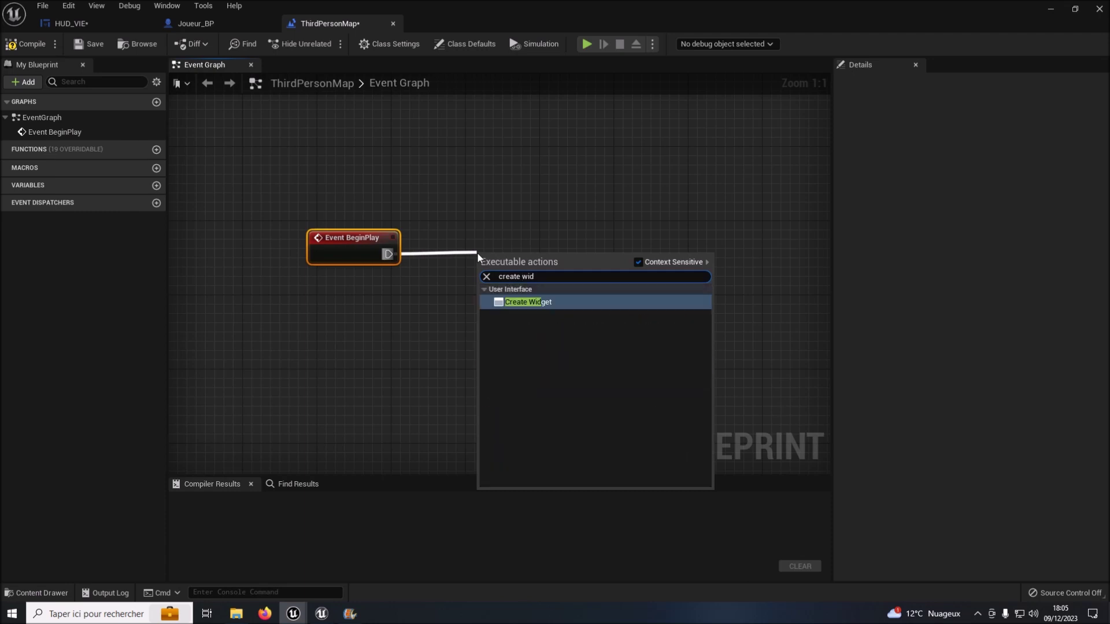
{"action": "left_click", "coordinate": [512, 299]}
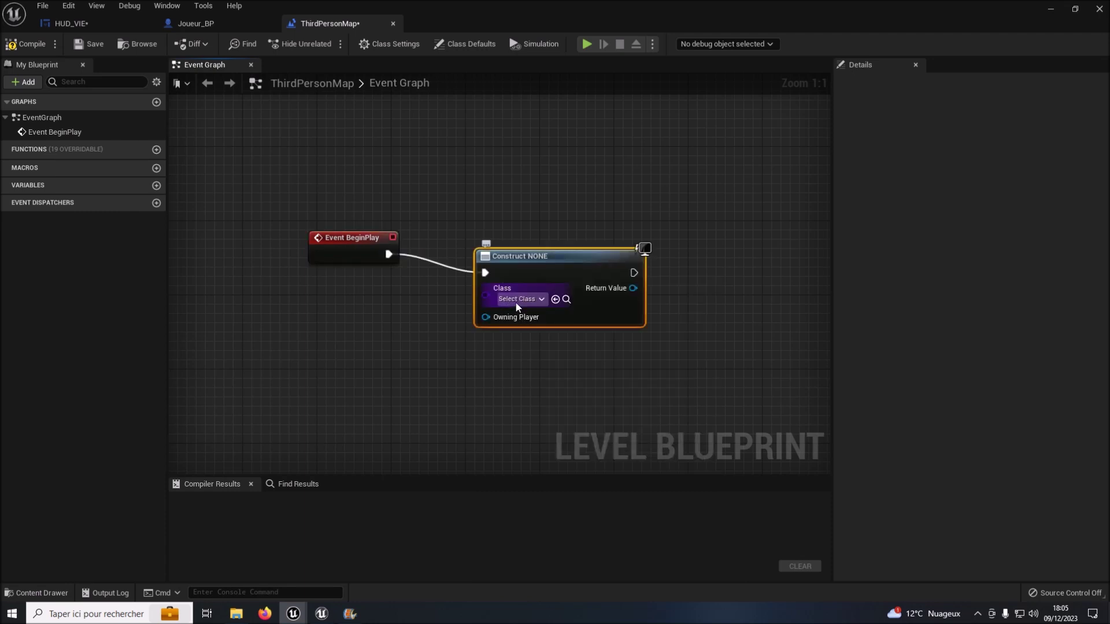
{"action": "left_click", "coordinate": [514, 299]}
{"action": "left_click", "coordinate": [556, 390]}
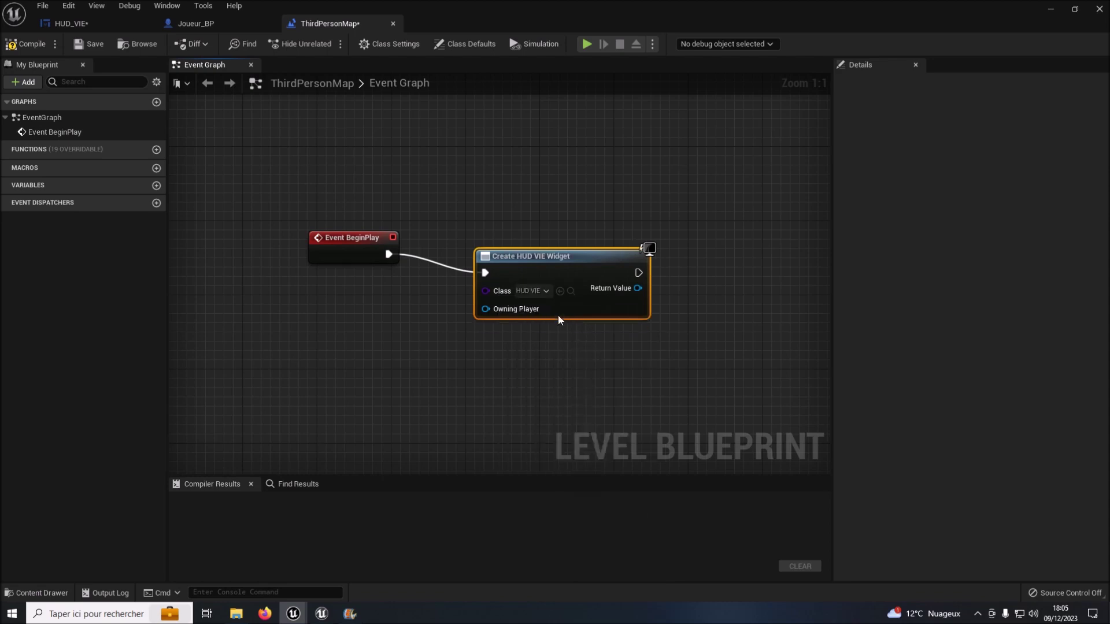
{"action": "right_click_drag", "start_coordinate": [647, 292], "coordinate": [519, 285]}
{"action": "left_click_drag", "start_coordinate": [471, 276], "coordinate": [551, 276]}
{"action": "type", "text": "add"}
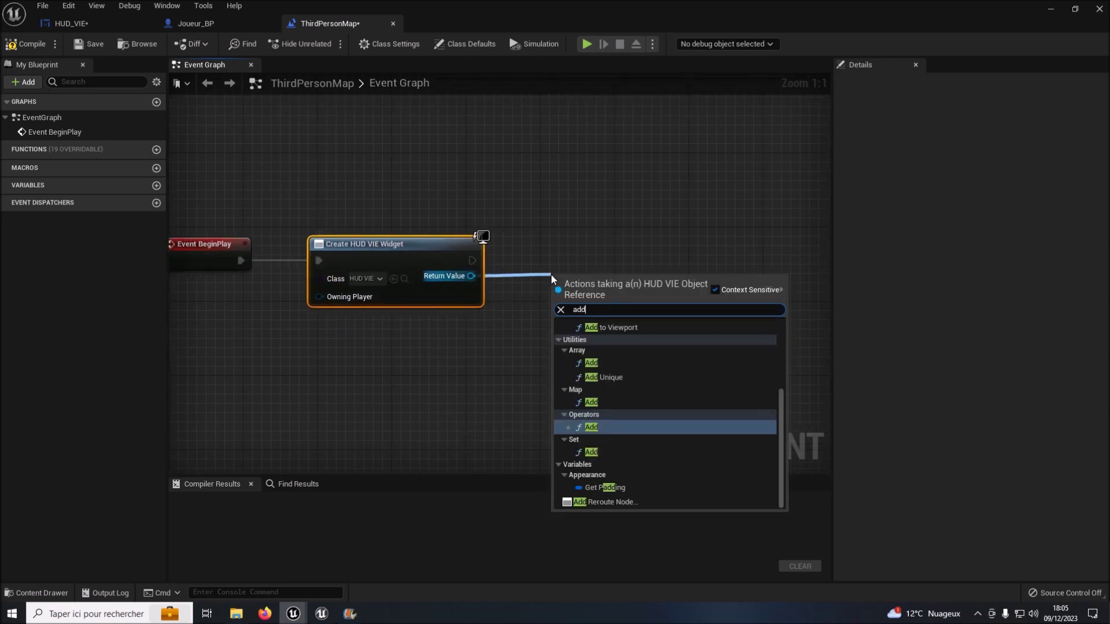
{"action": "left_click", "coordinate": [628, 327]}
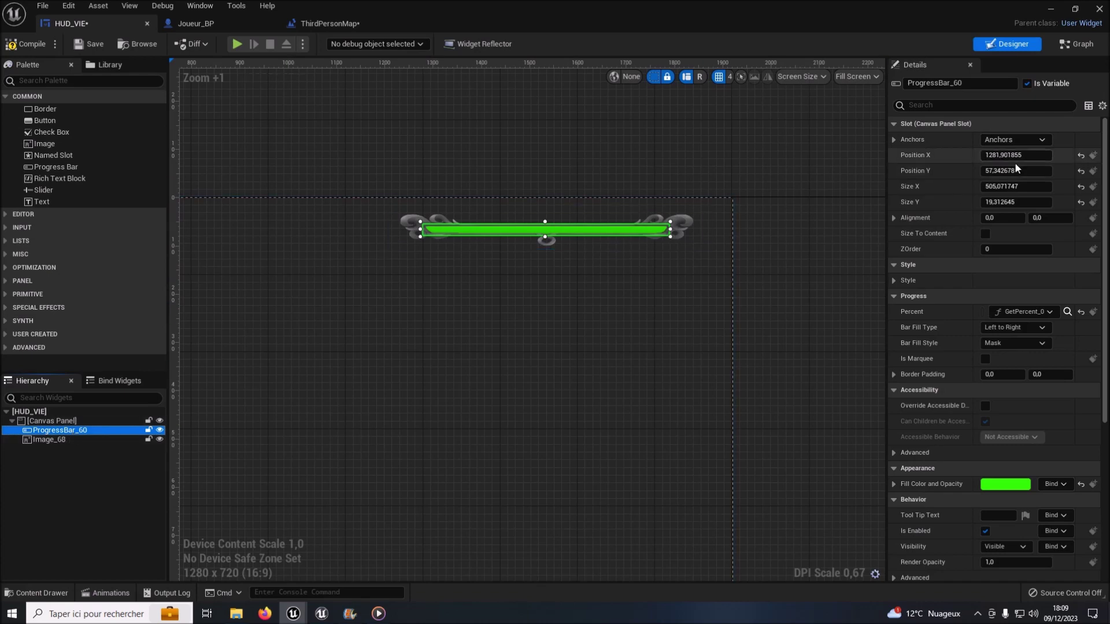
Anchor ProgressBar_60 to the top-right preset, checking Image_68's settings along the way
{"action": "left_click", "coordinate": [1027, 139]}
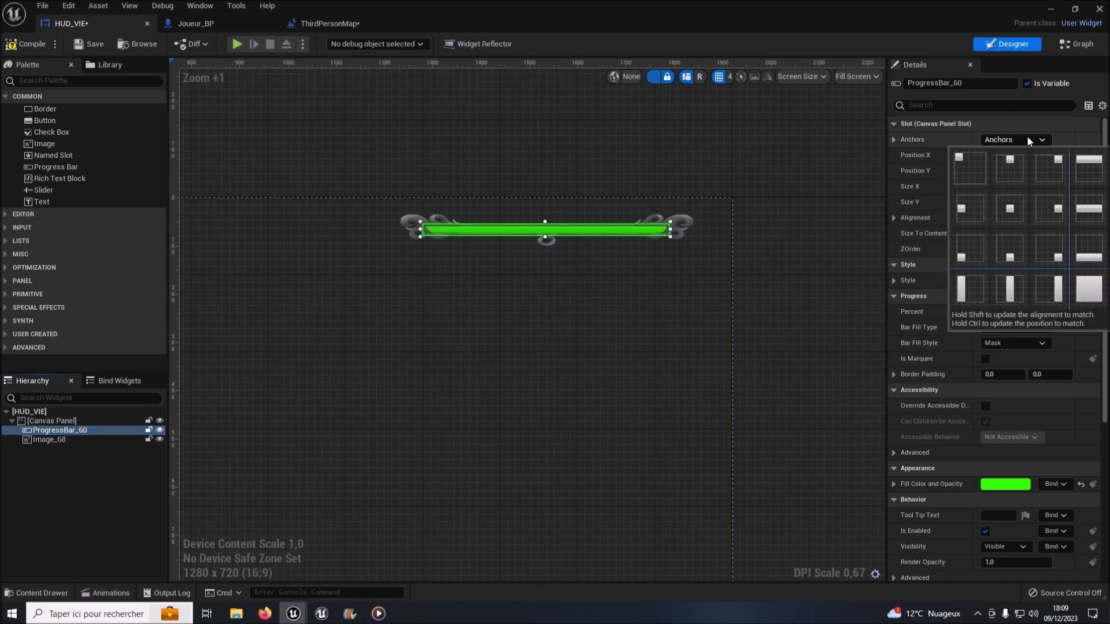
{"action": "left_click", "coordinate": [1050, 164]}
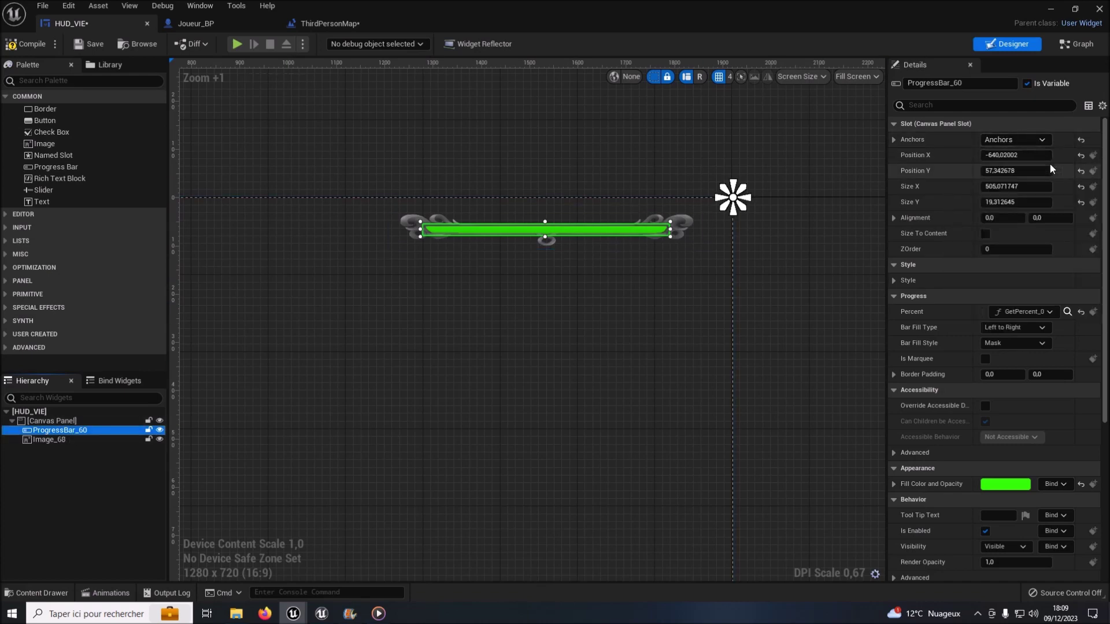
{"action": "left_click", "coordinate": [60, 439]}
{"action": "left_click", "coordinate": [67, 429]}
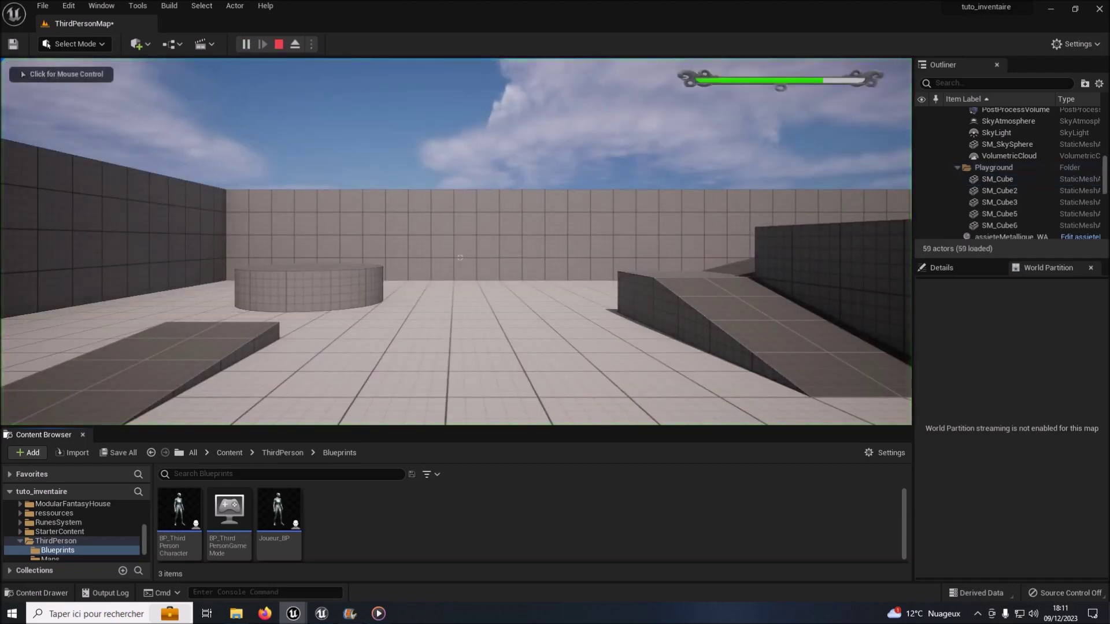
Play-test that the I key toggles the inventory menu beside the health bar, then return to HUD_VIE's designer
{"action": "left_click", "coordinate": [248, 77]}
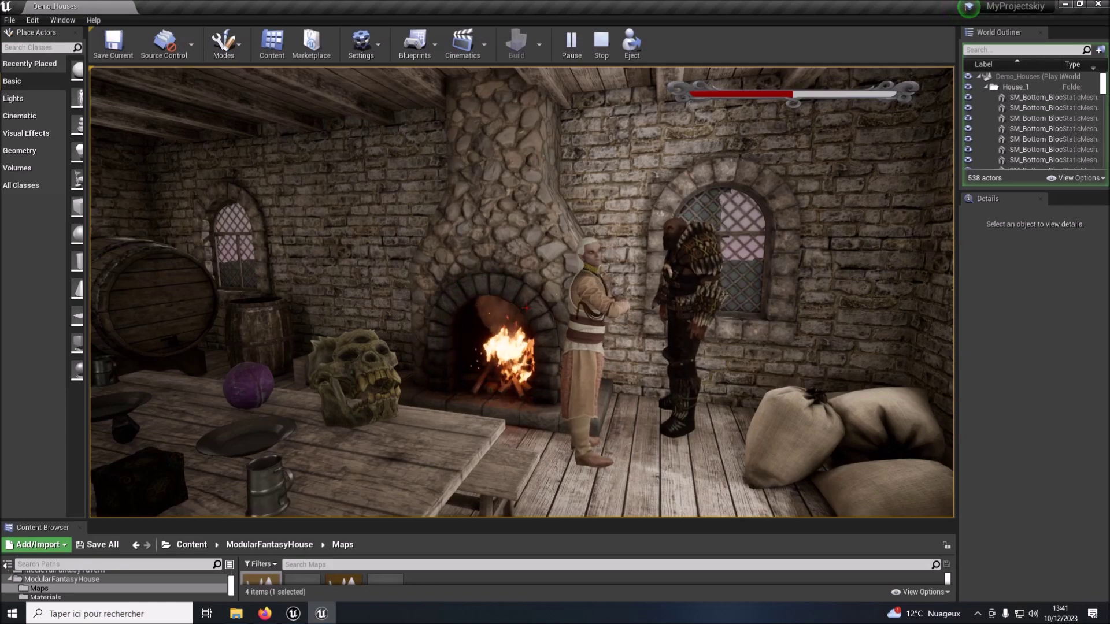
{"action": "key", "text": "i"}
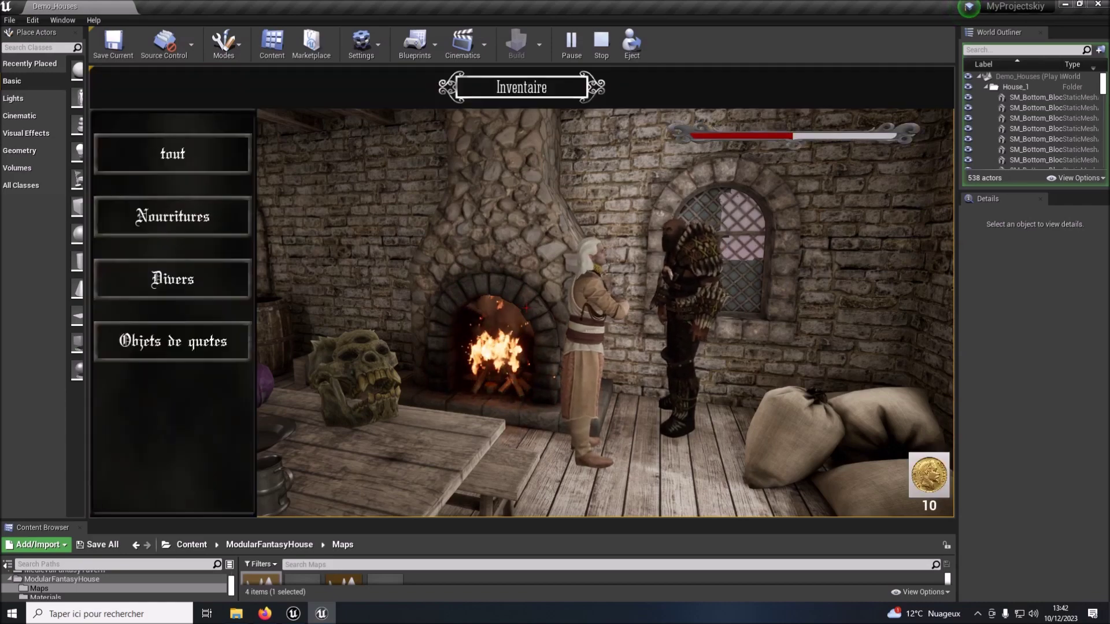
{"action": "key", "text": "i"}
{"action": "key", "text": "i"}
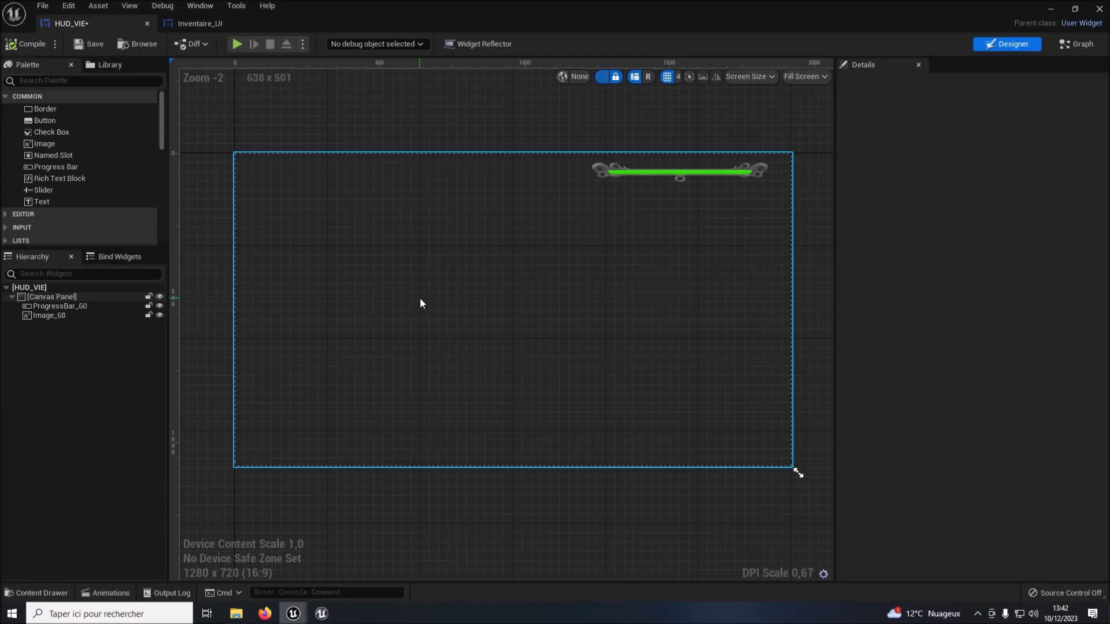
{"action": "left_click", "coordinate": [208, 87]}
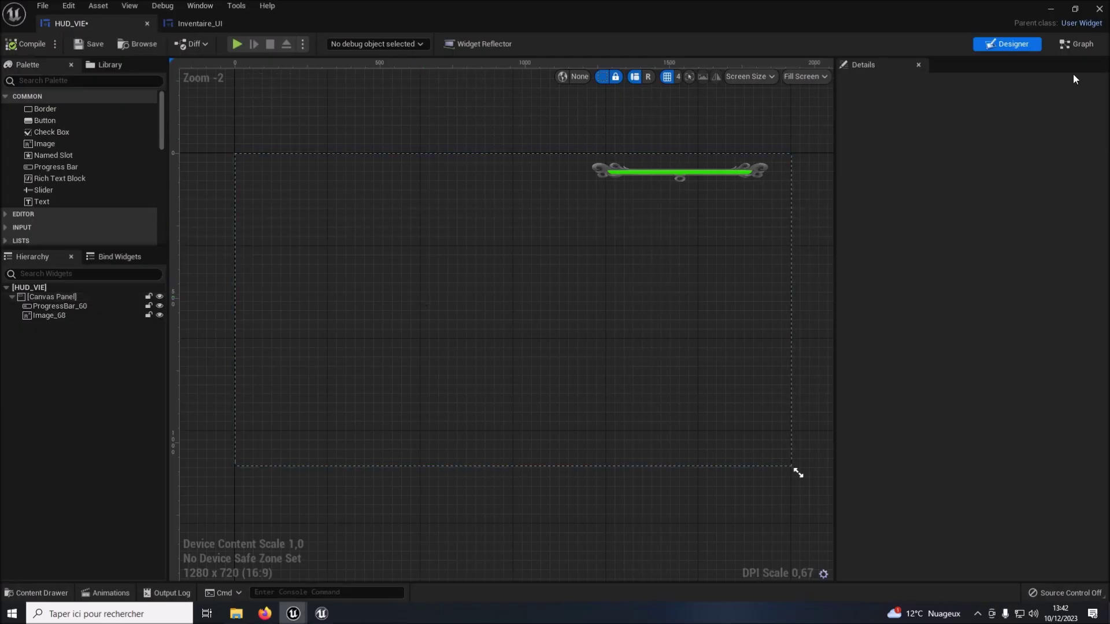
In HUD_VIE's graph, add an instance-editable Boolean variable named 'Affiché à l'intaire'
{"action": "left_click", "coordinate": [1075, 46]}
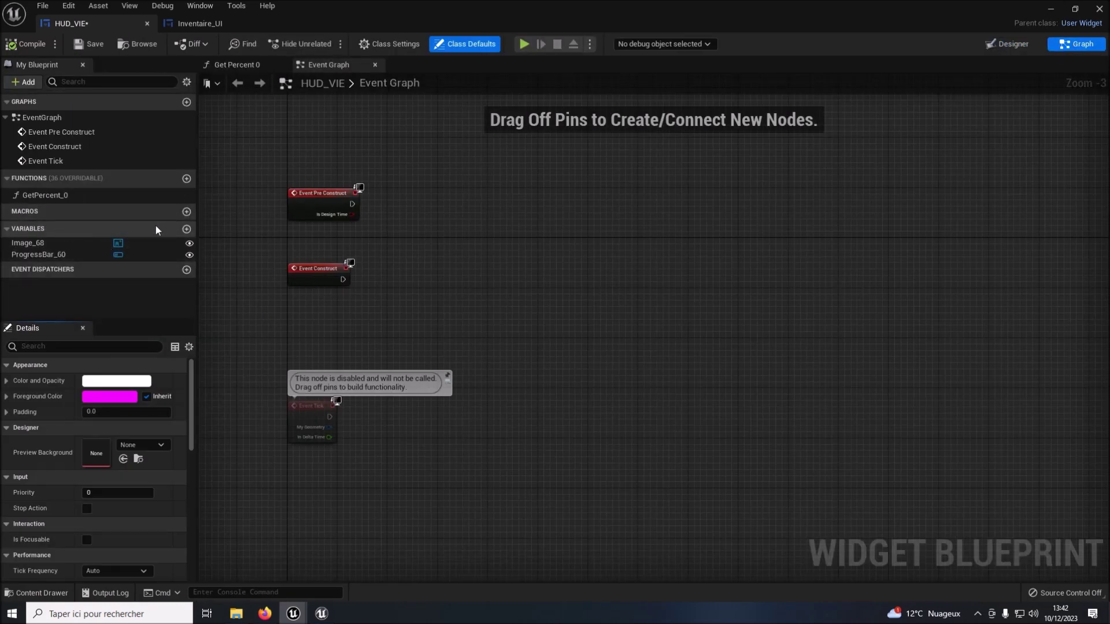
{"action": "left_click", "coordinate": [187, 229]}
{"action": "type", "text": "Affiché à l'intaire"}
{"action": "key", "text": "Return"}
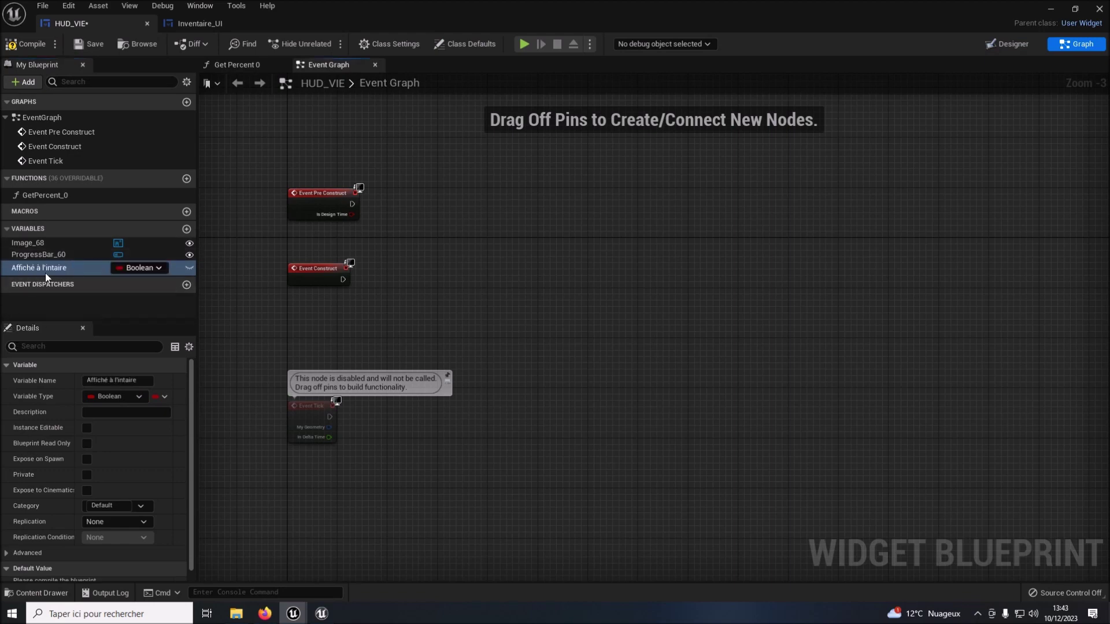
{"action": "left_click", "coordinate": [88, 428]}
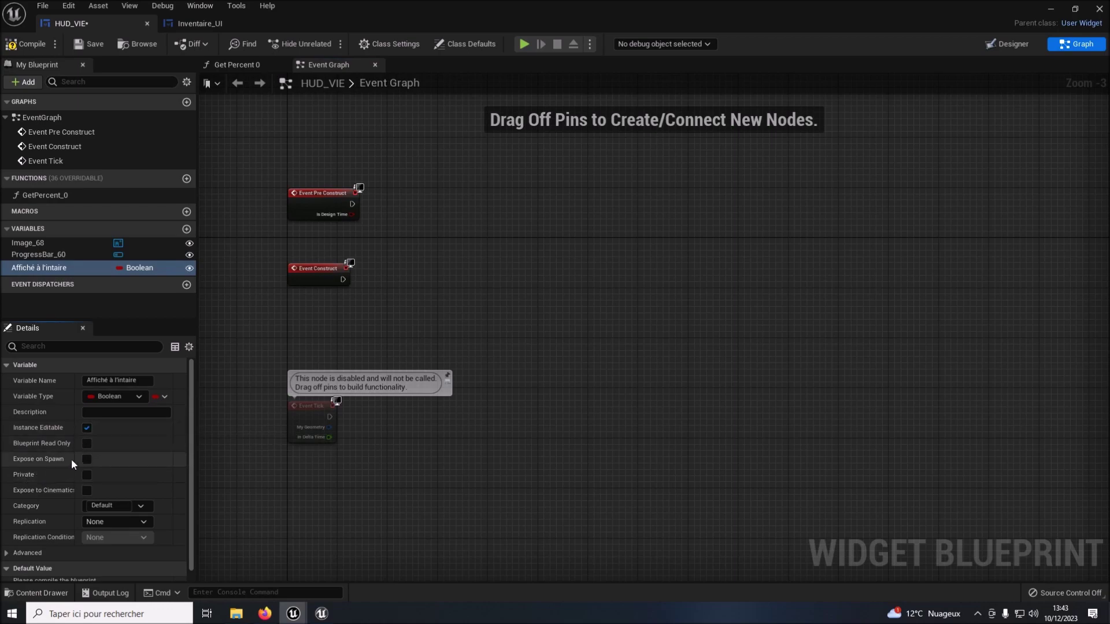
{"action": "left_click", "coordinate": [197, 23]}
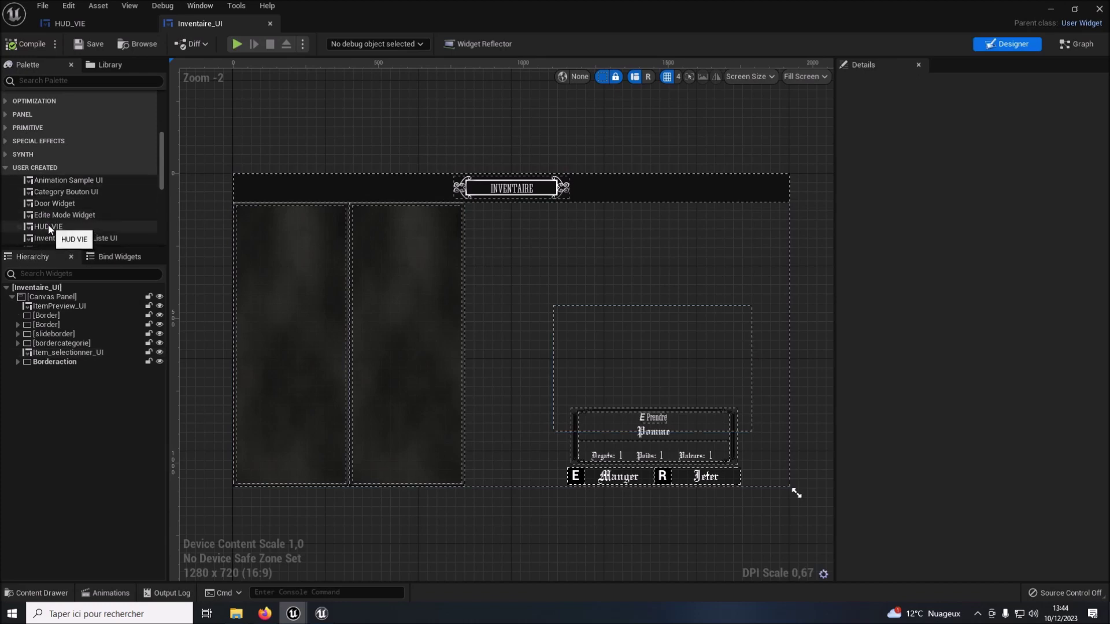
Place a HUD VIE widget on the Inventaire_UI canvas and stretch it to fill the canvas
{"action": "left_click_drag", "start_coordinate": [48, 227], "coordinate": [517, 238]}
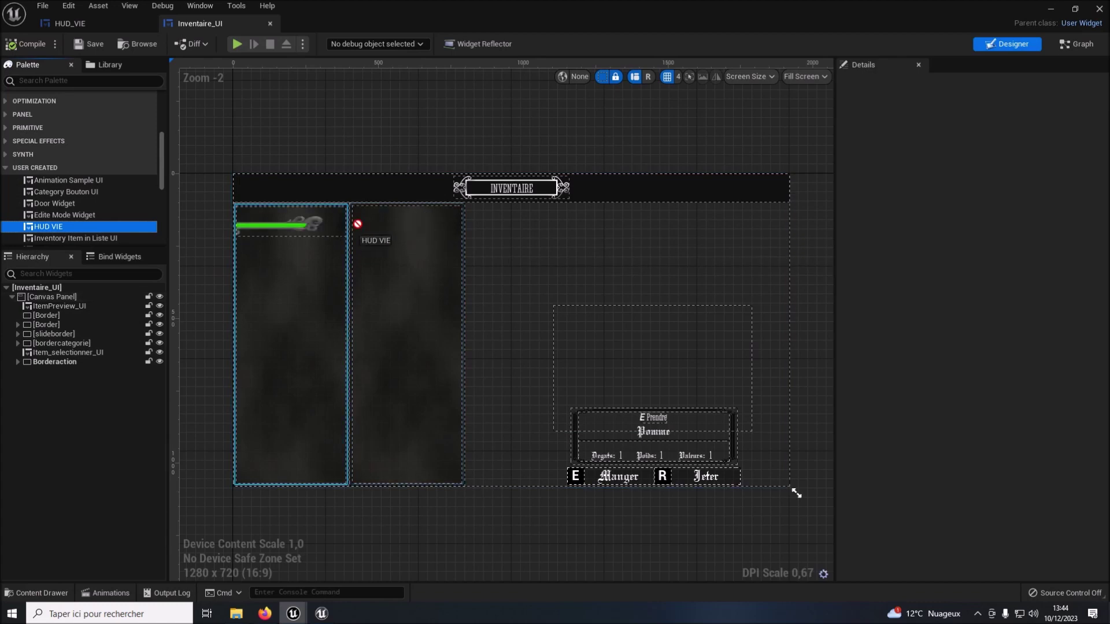
{"action": "left_click_drag", "start_coordinate": [518, 237], "coordinate": [553, 241]}
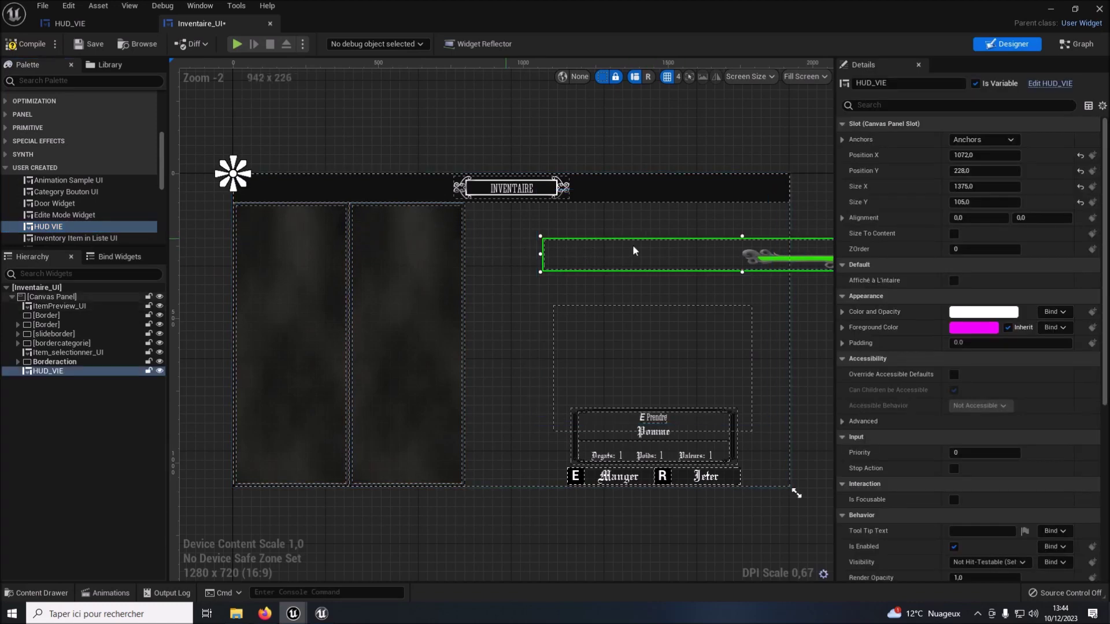
{"action": "left_click_drag", "start_coordinate": [742, 234], "coordinate": [742, 174]}
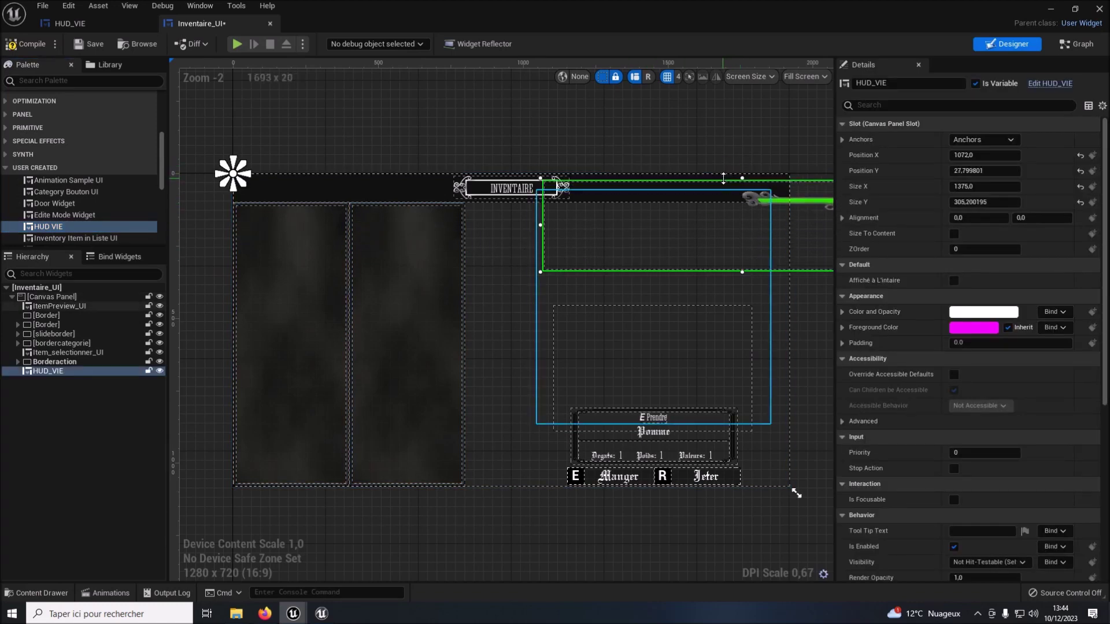
{"action": "left_click_drag", "start_coordinate": [542, 233], "coordinate": [249, 233]}
{"action": "scroll", "coordinate": [253, 208], "scroll_direction": "down", "scroll_amount": 2}
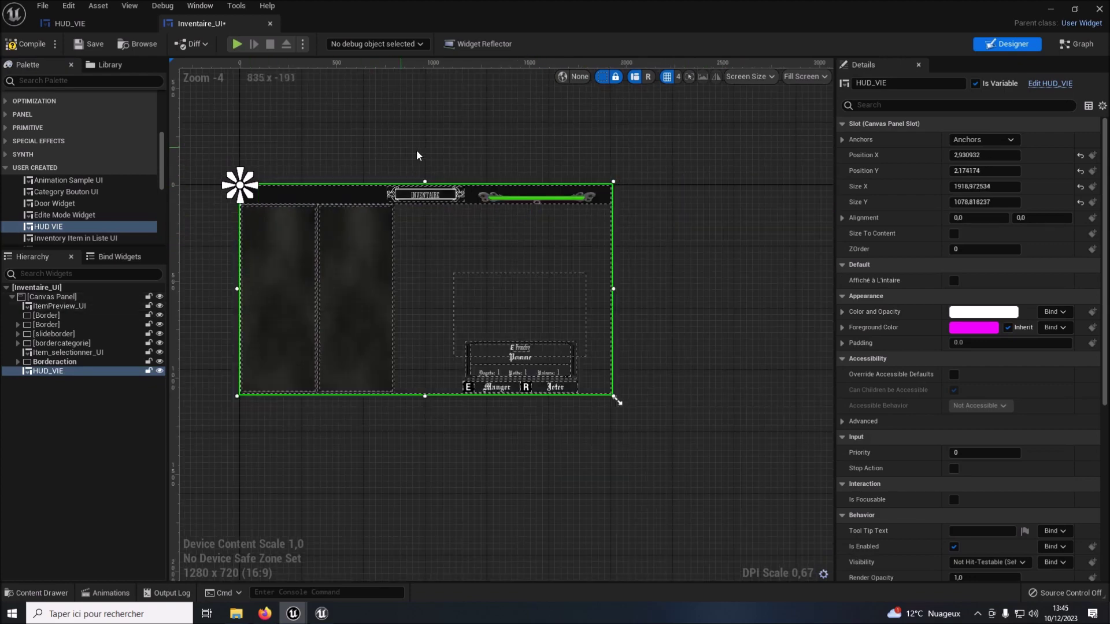
Anchor the HUD_VIE instance top-right and enable its Affiché à l'intaire option
{"action": "left_click", "coordinate": [965, 142]}
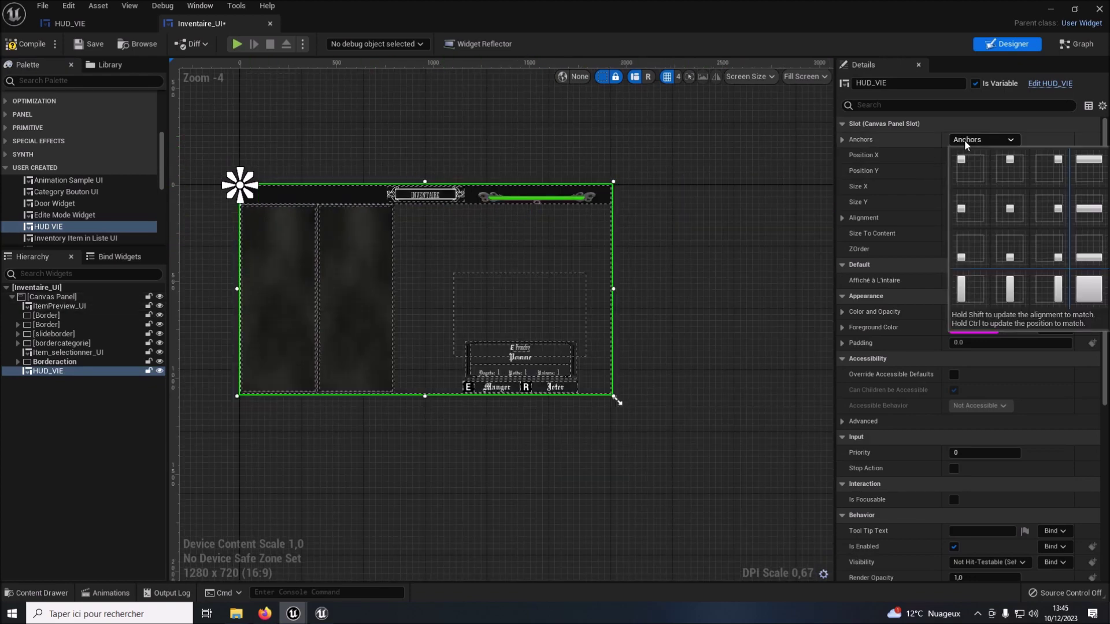
{"action": "left_click", "coordinate": [1052, 165]}
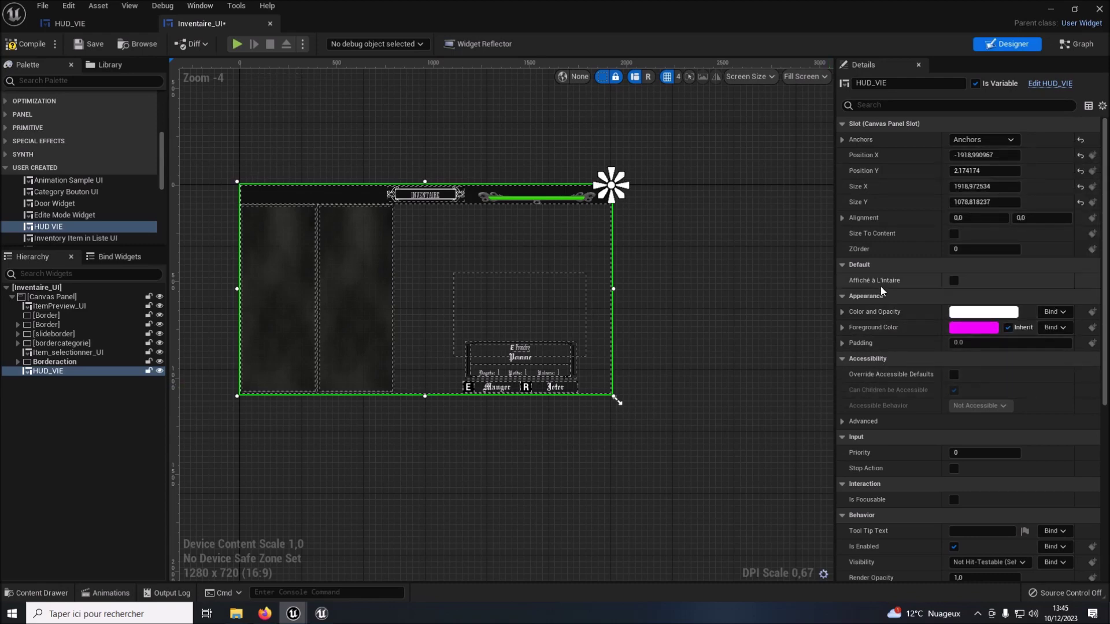
{"action": "left_click", "coordinate": [954, 280]}
{"action": "left_click", "coordinate": [74, 25]}
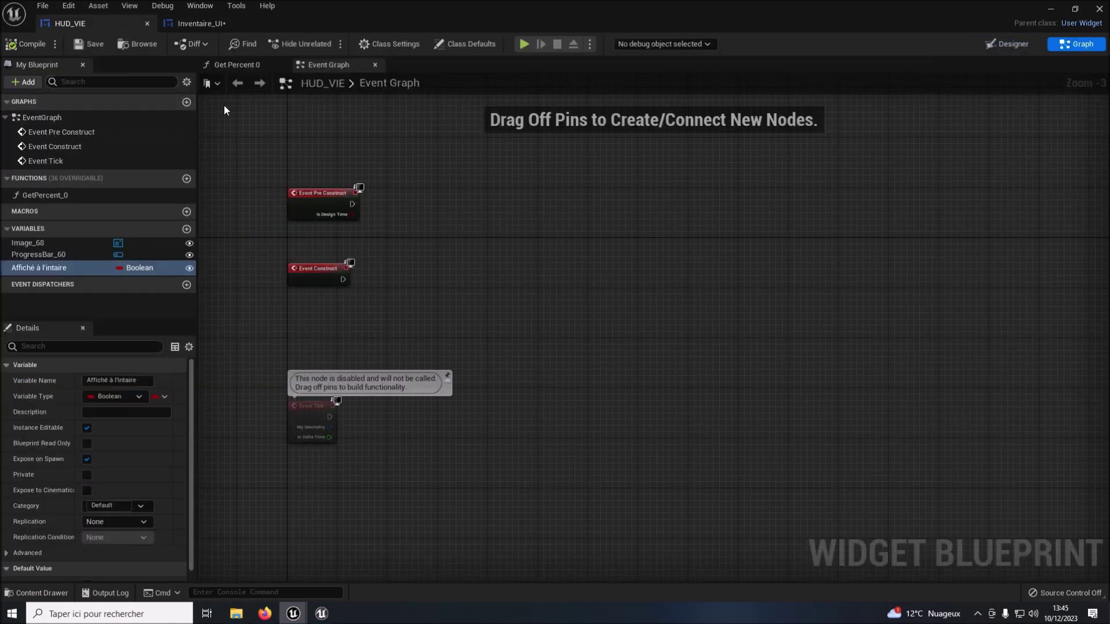
Create a widget animation named Slide, with ProgressBar_60 and Image_68 selected for animating
{"action": "left_click", "coordinate": [96, 593]}
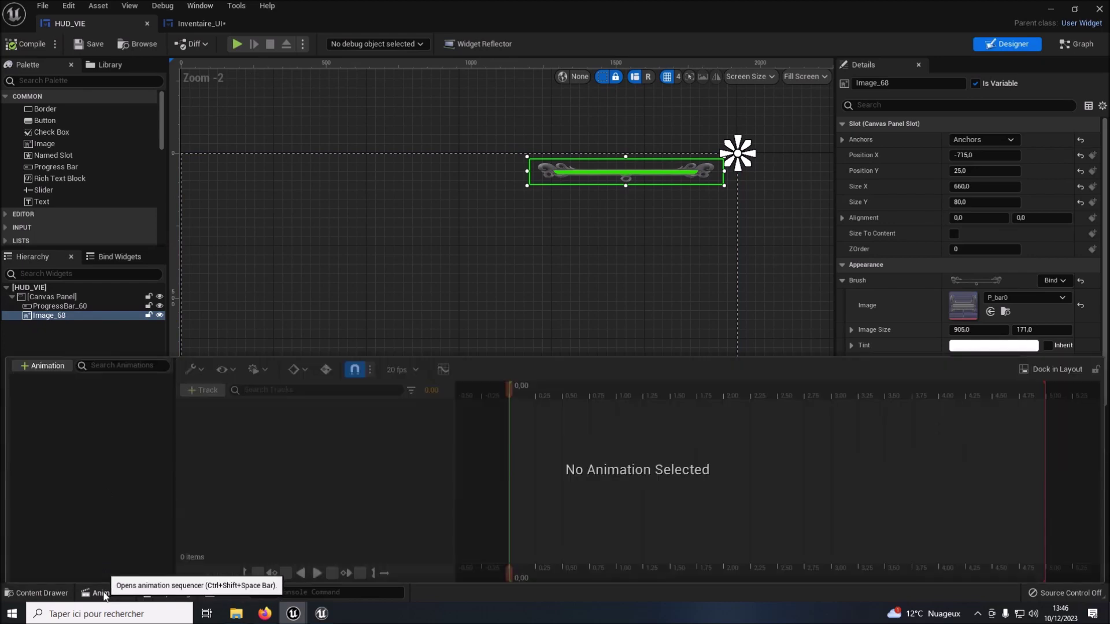
{"action": "left_click", "coordinate": [46, 366]}
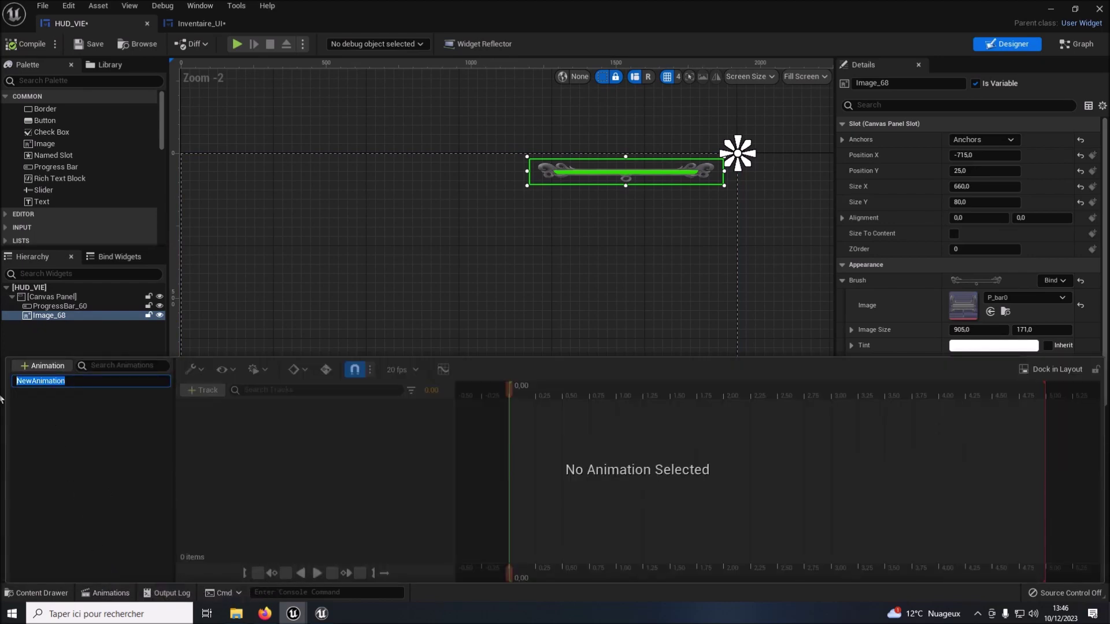
{"action": "type", "text": "Slide"}
{"action": "left_click", "coordinate": [46, 333]}
{"action": "left_click", "coordinate": [47, 307]}
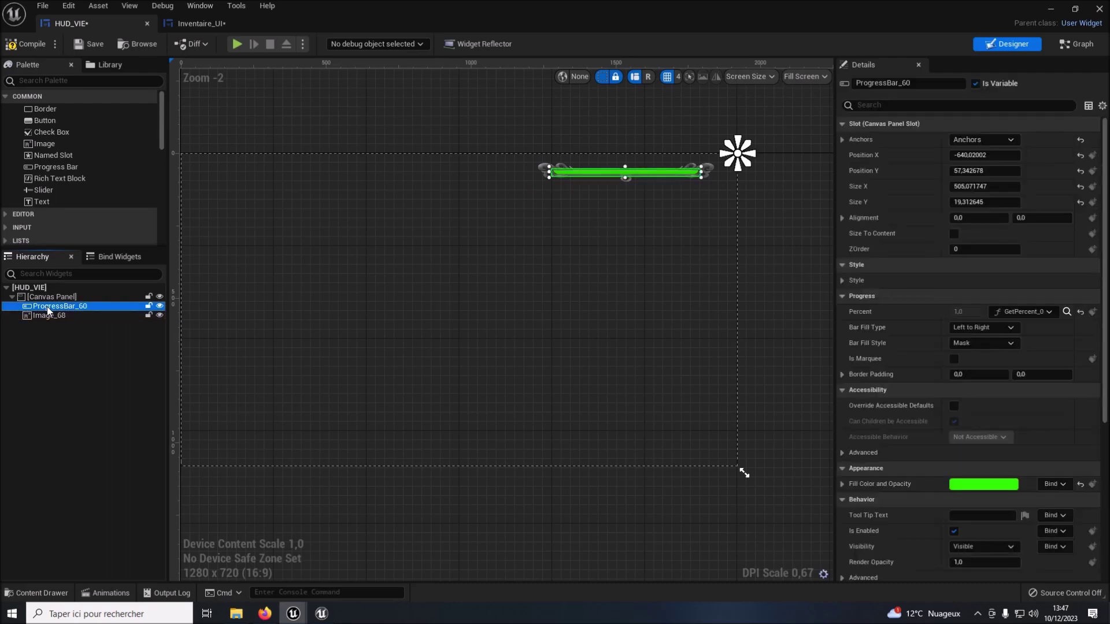
{"action": "left_click", "coordinate": [49, 316], "text": "ctrl"}
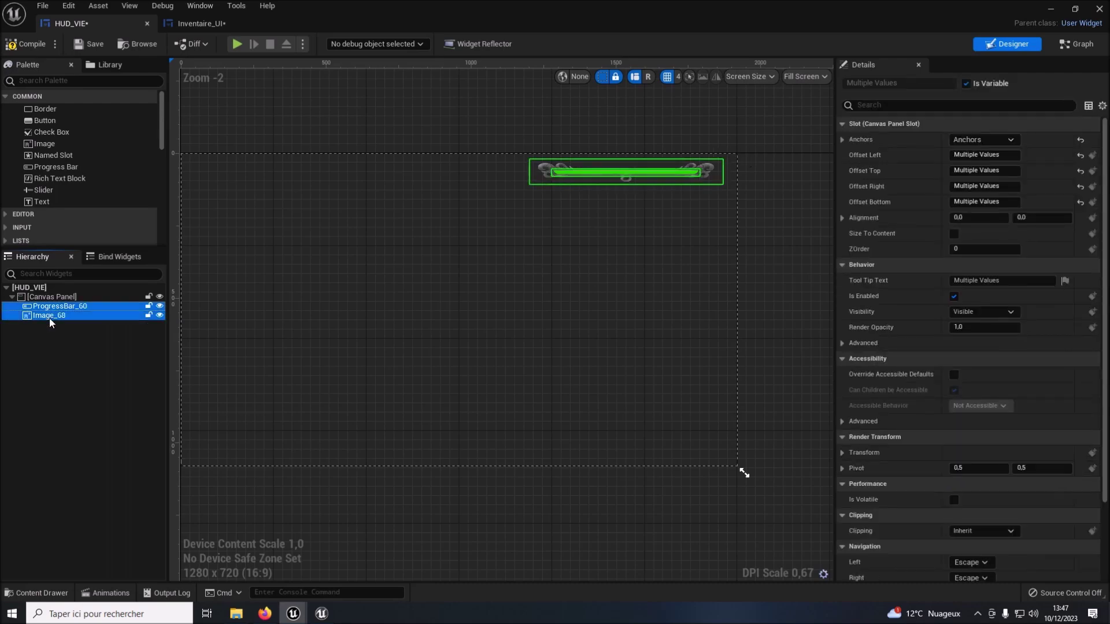
{"action": "left_click", "coordinate": [107, 594]}
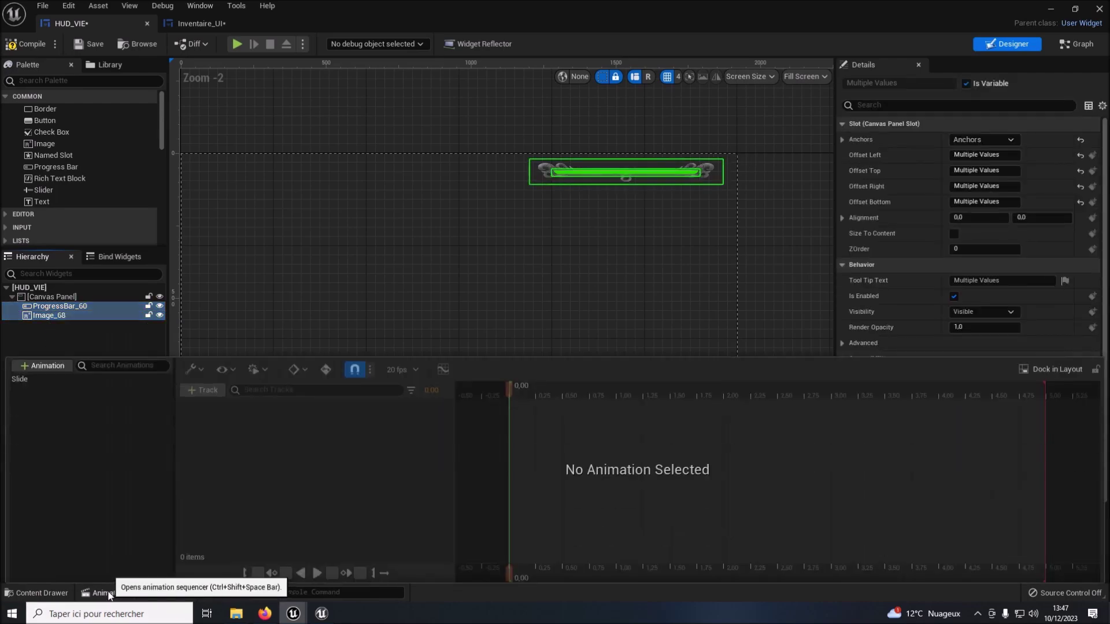
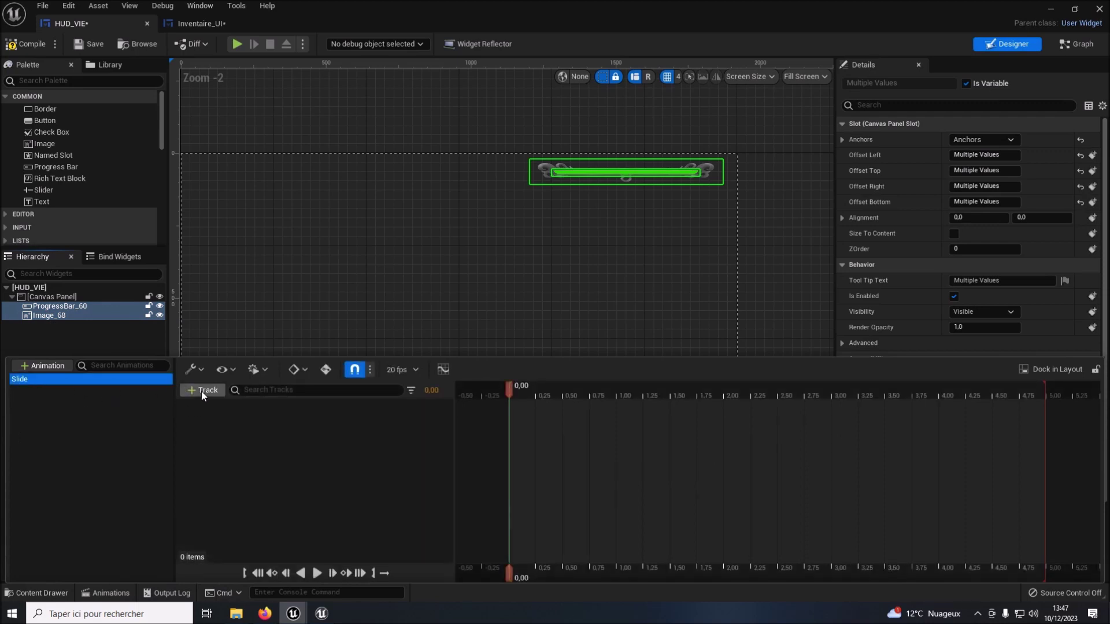
Add ProgressBar_60 and Image_68 as tracks in the Slide animation
{"action": "left_click", "coordinate": [202, 391]}
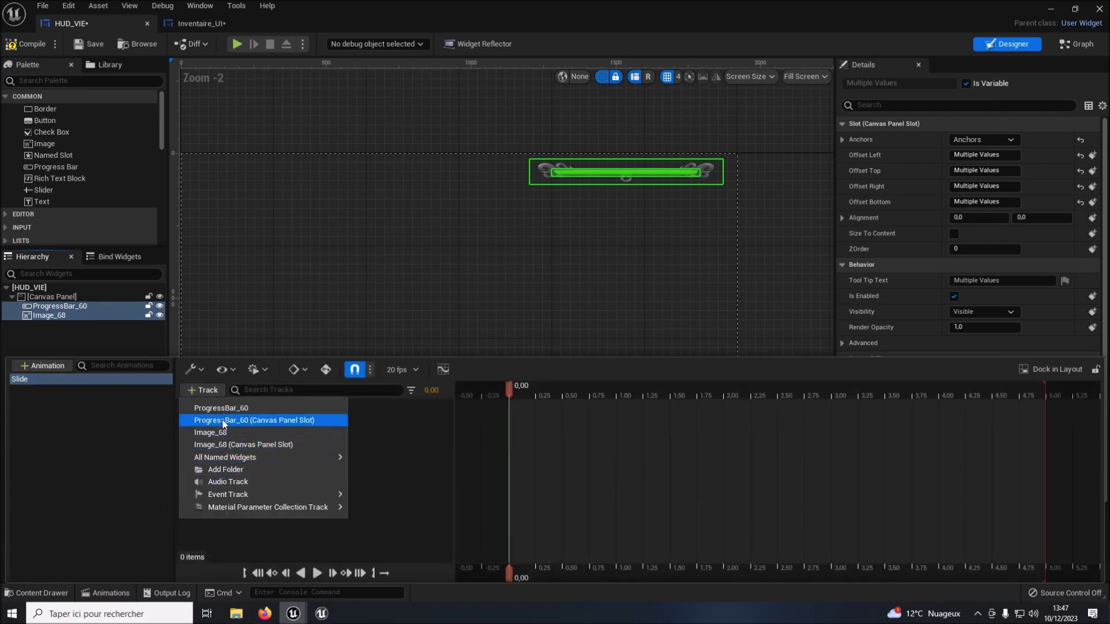
{"action": "left_click", "coordinate": [221, 409]}
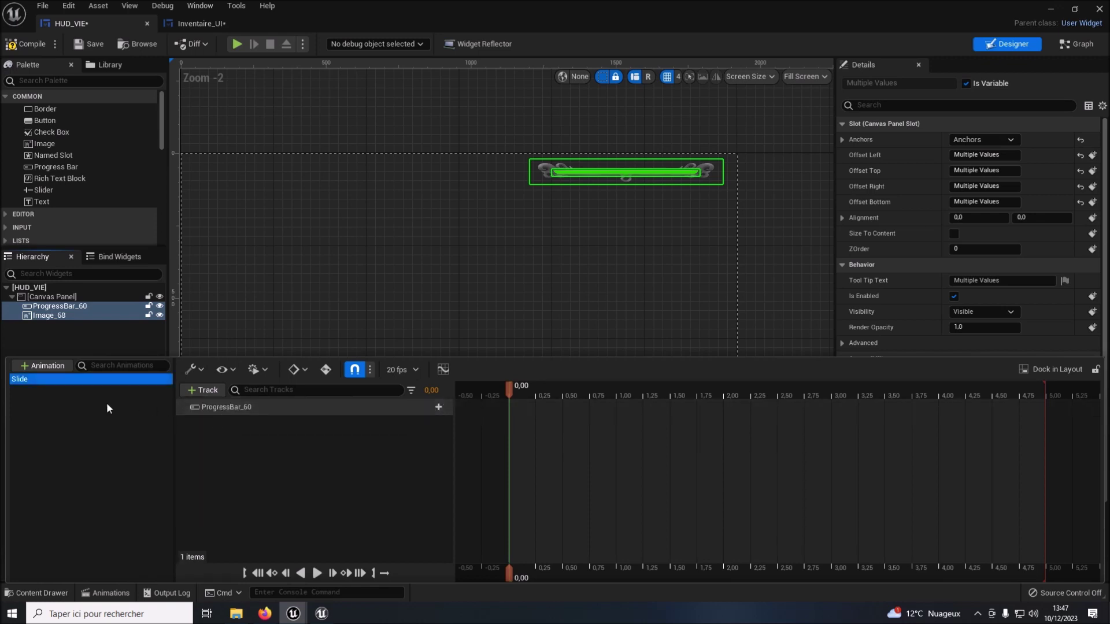
{"action": "left_click", "coordinate": [201, 390]}
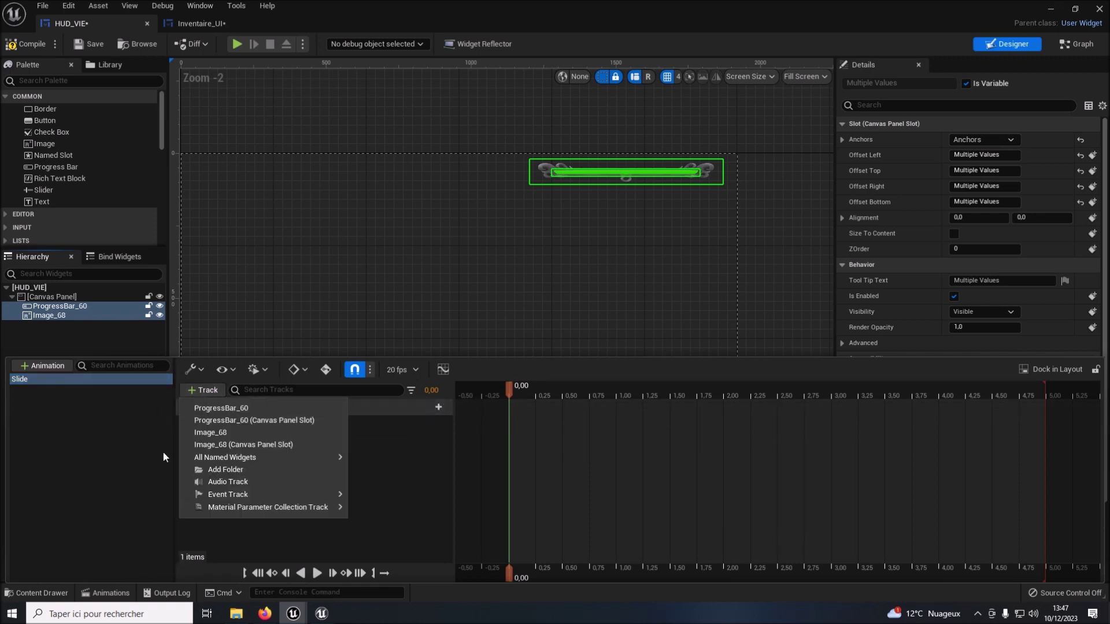
{"action": "left_click", "coordinate": [215, 438]}
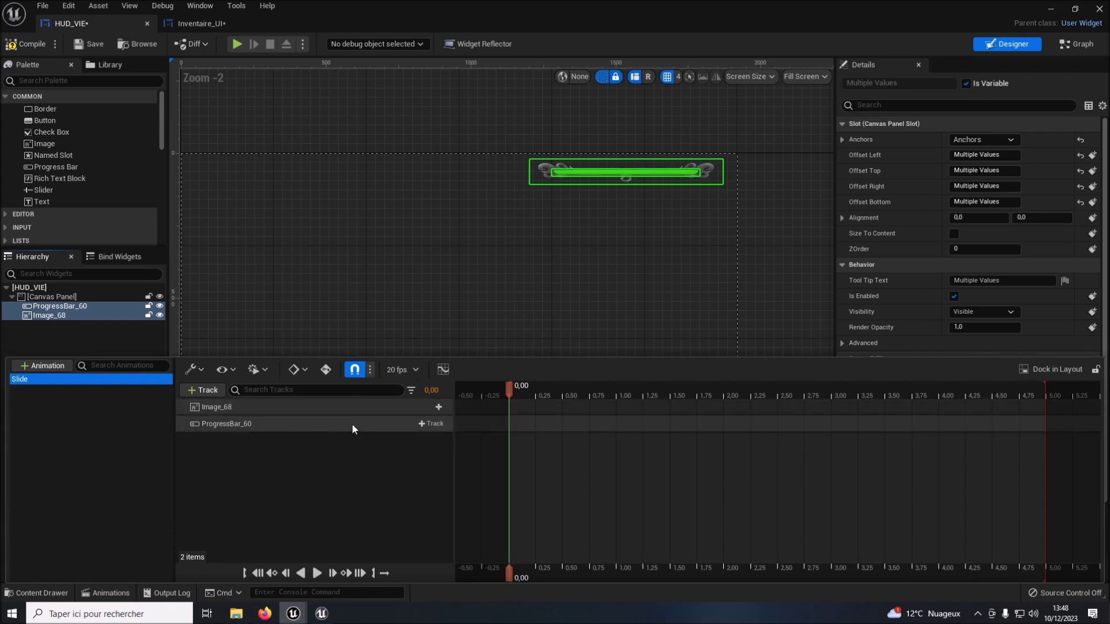
Give Image_68 and ProgressBar_60 each a Transform track
{"action": "left_click", "coordinate": [435, 408]}
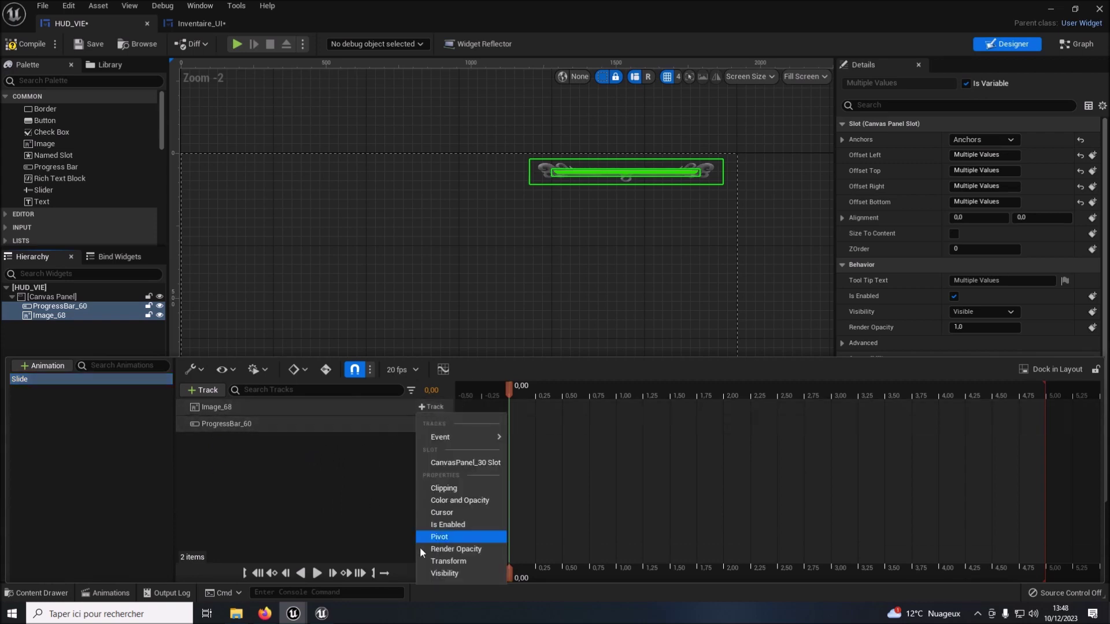
{"action": "left_click", "coordinate": [446, 561]}
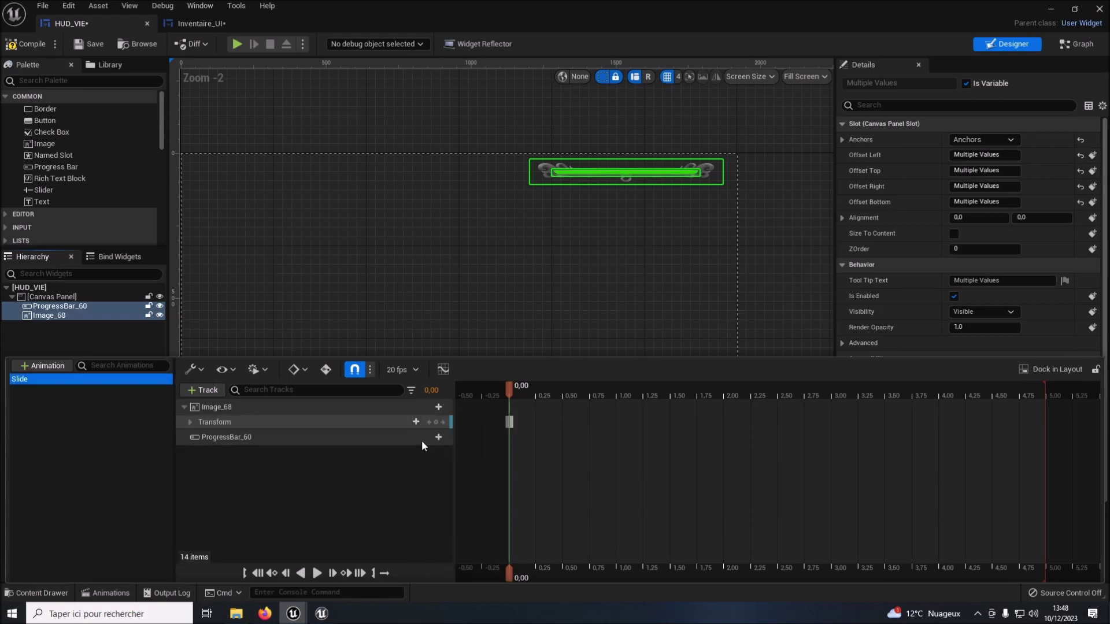
{"action": "left_click", "coordinate": [435, 437]}
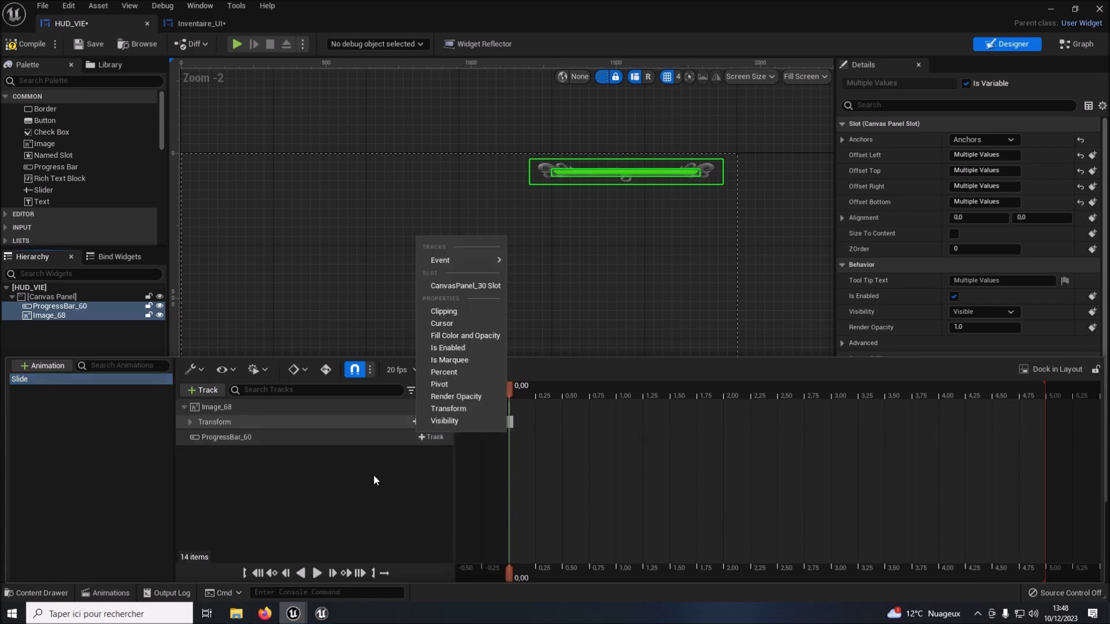
{"action": "left_click", "coordinate": [448, 409]}
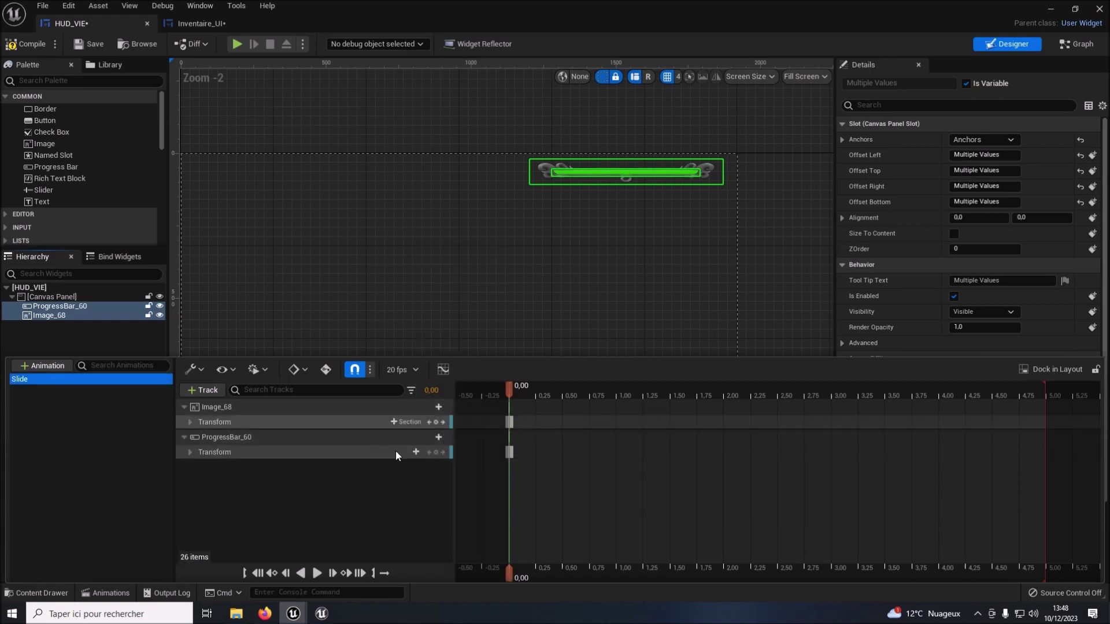
Expand both Transform tracks to reveal their Translation X and Y channels
{"action": "left_click", "coordinate": [191, 422]}
{"action": "left_click", "coordinate": [196, 435]}
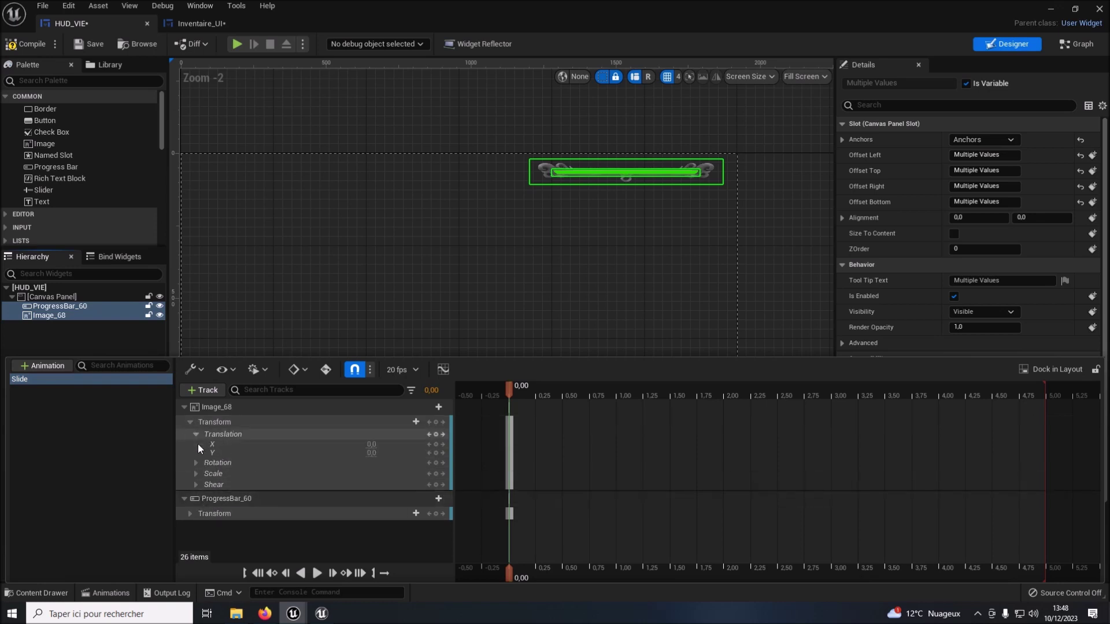
{"action": "left_click", "coordinate": [192, 513]}
{"action": "scroll", "coordinate": [192, 509], "scroll_direction": "down", "scroll_amount": 1}
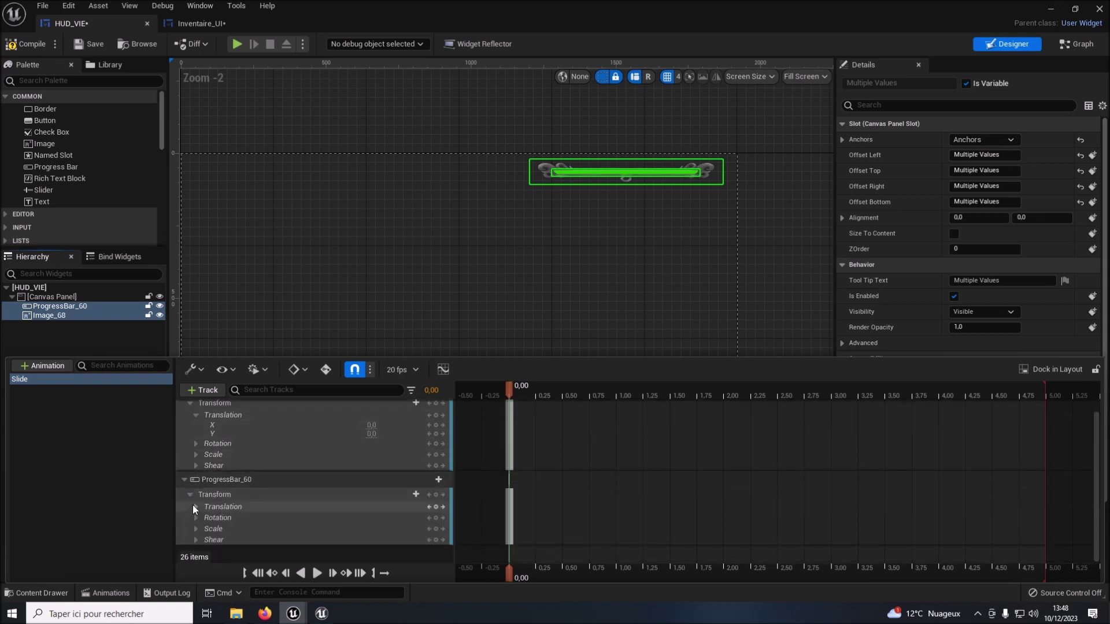
{"action": "left_click", "coordinate": [197, 507]}
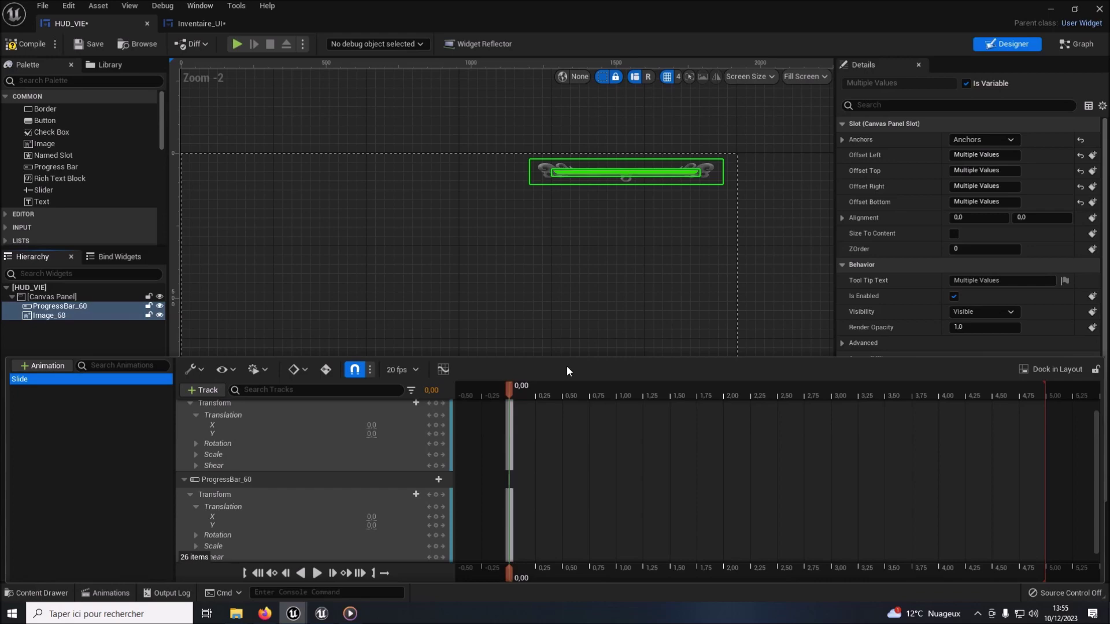
At 0.50 s, key Translation Y to 90 on both Image_68 and ProgressBar_60
{"action": "left_click", "coordinate": [357, 299]}
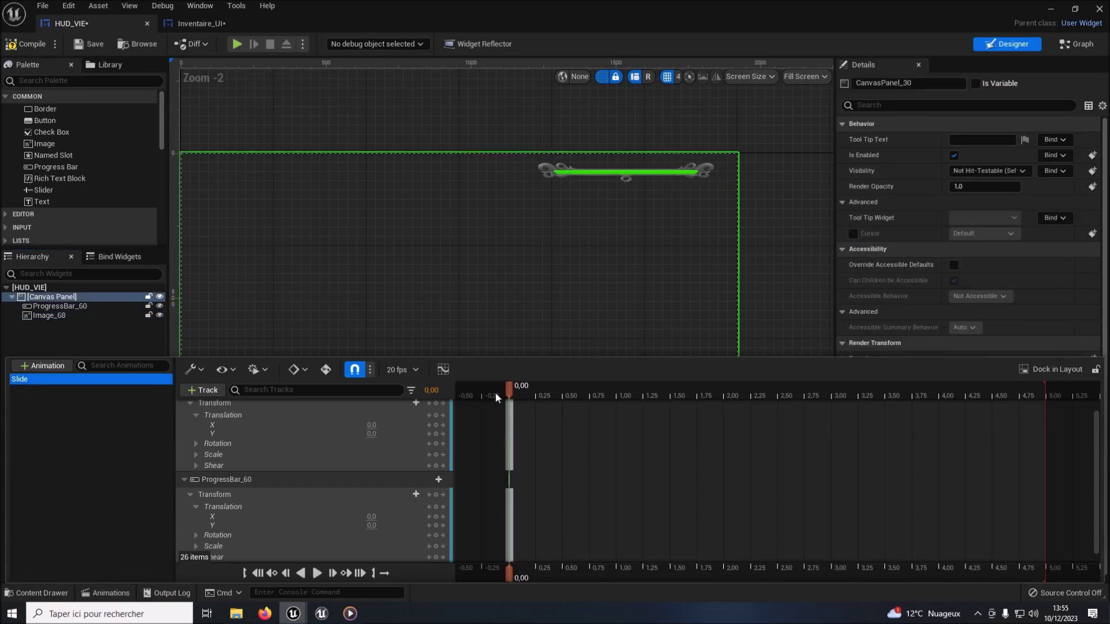
{"action": "left_click_drag", "start_coordinate": [509, 387], "coordinate": [562, 399]}
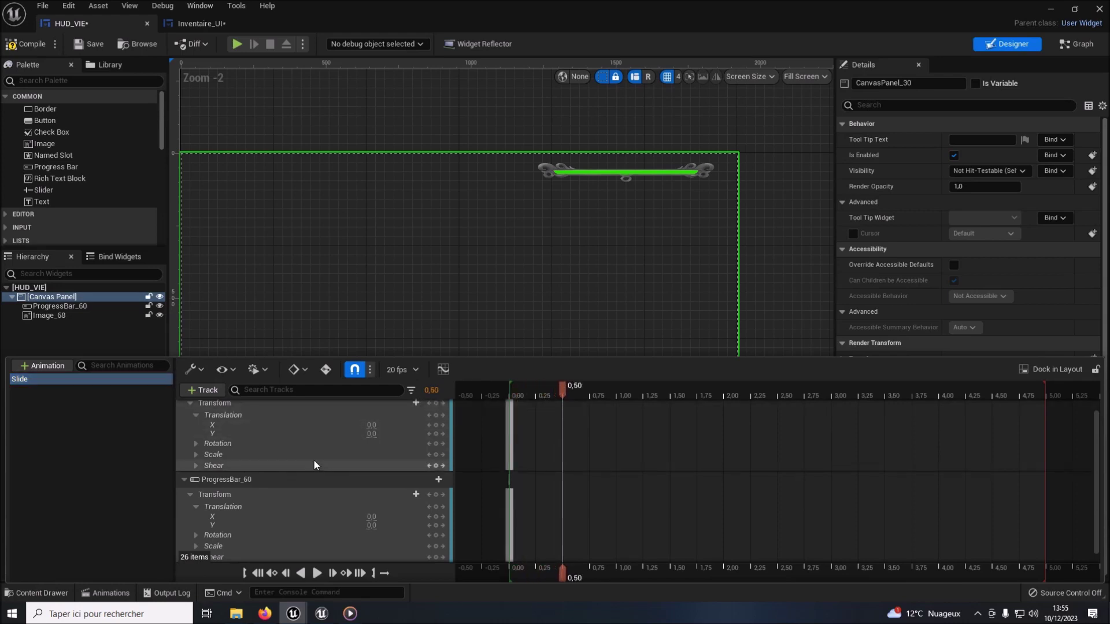
{"action": "left_click", "coordinate": [370, 434]}
{"action": "type", "text": "0"}
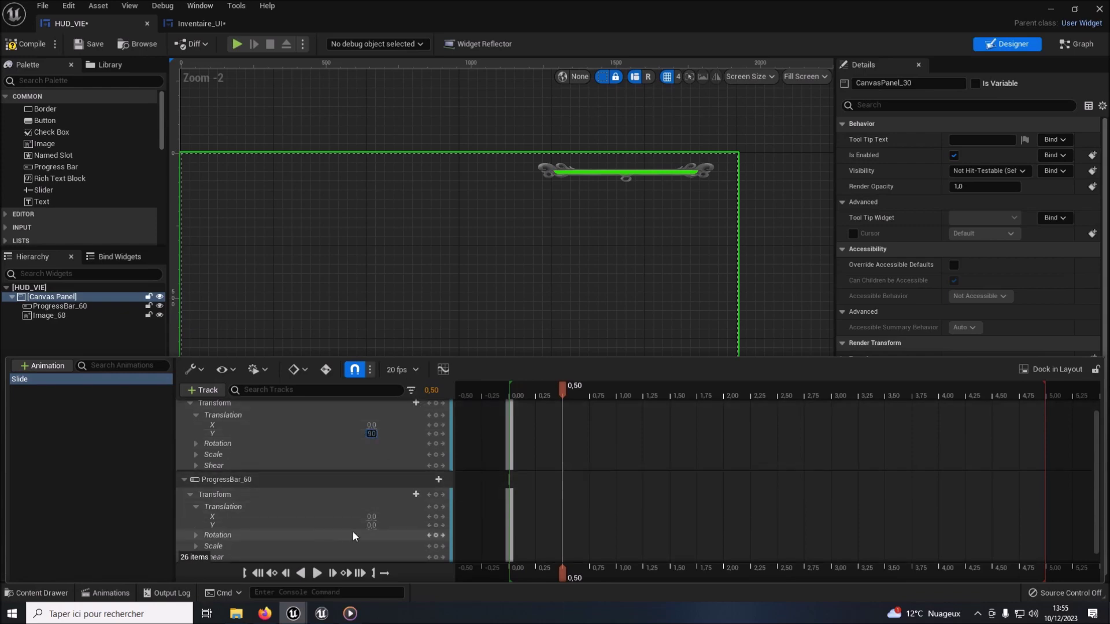
{"action": "left_click", "coordinate": [372, 527]}
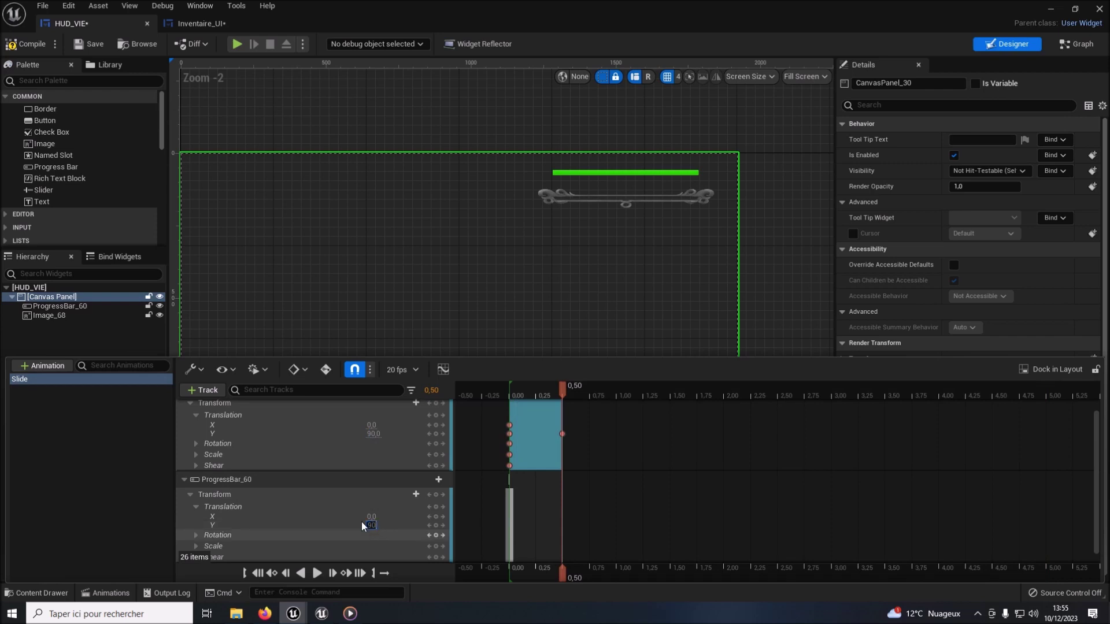
{"action": "type", "text": "90"}
{"action": "left_click", "coordinate": [328, 486]}
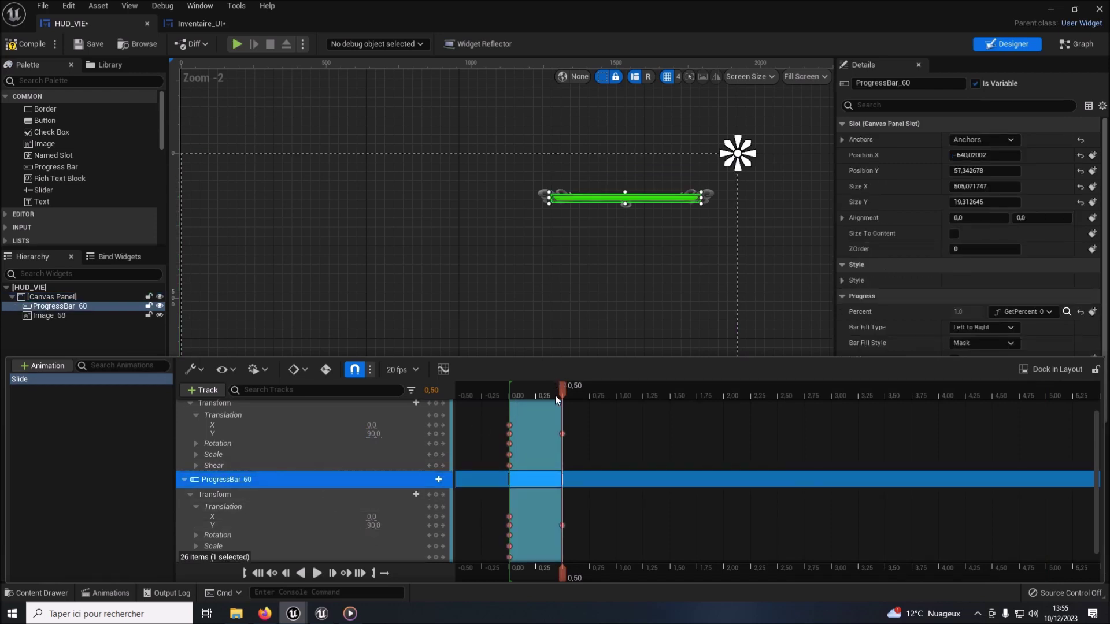
Scrub through the slide, return the playhead to 0.00 and close the Animations drawer
{"action": "left_click_drag", "start_coordinate": [564, 391], "coordinate": [560, 397]}
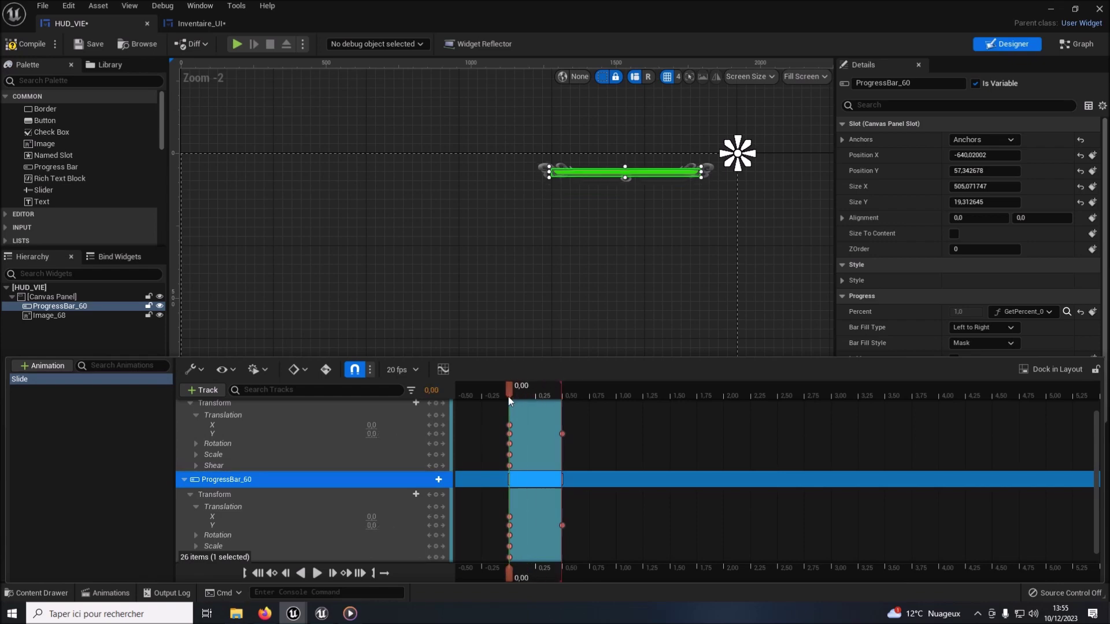
{"action": "left_click_drag", "start_coordinate": [560, 397], "coordinate": [508, 399]}
{"action": "left_click", "coordinate": [662, 181]}
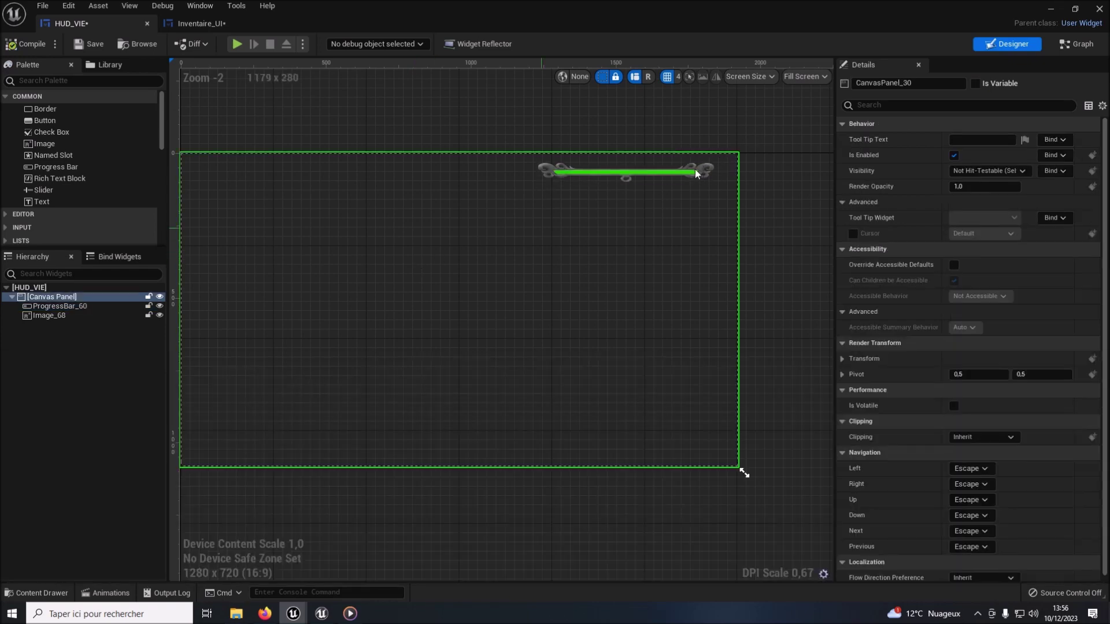
In the Event Graph, add a Play Animation Time Range node on Slide, run from Event Construct
{"action": "left_click", "coordinate": [1075, 45]}
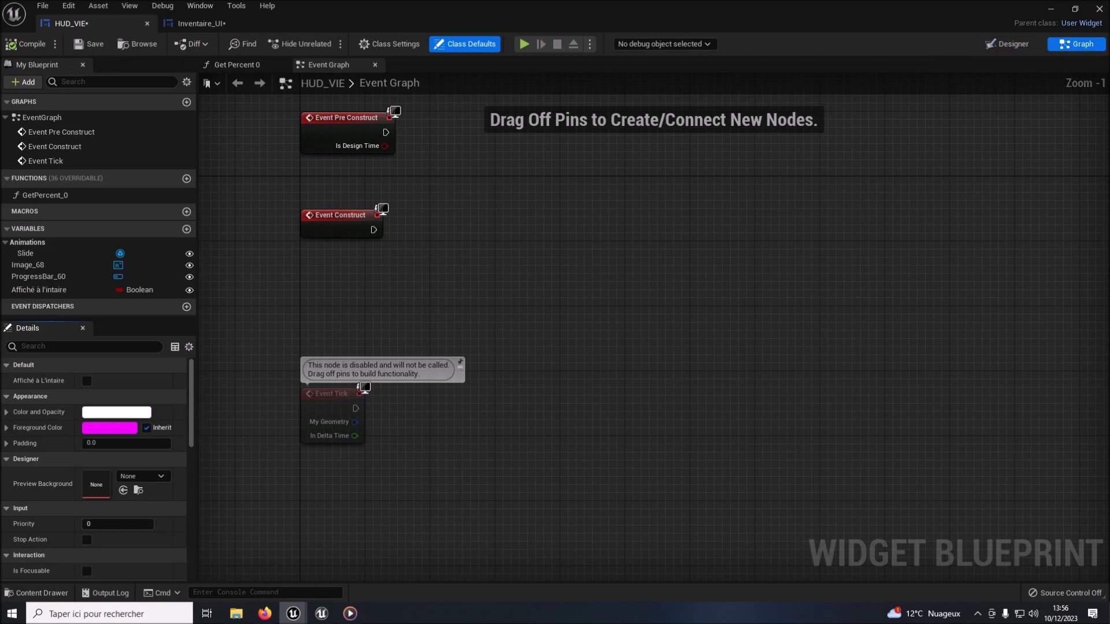
{"action": "scroll", "coordinate": [439, 294], "scroll_direction": "up", "scroll_amount": 1}
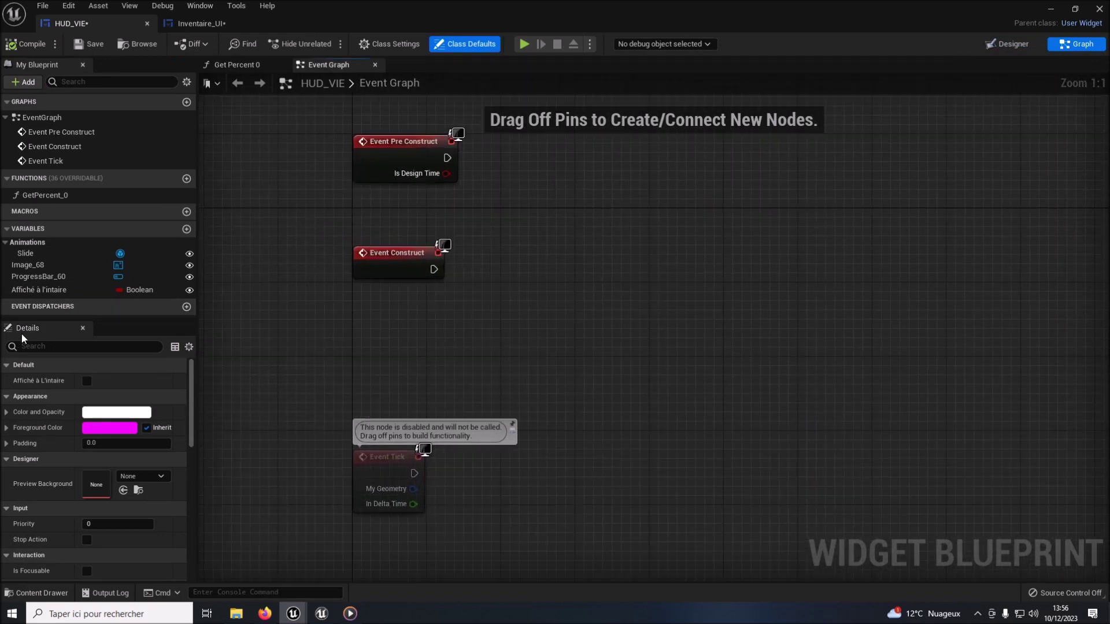
{"action": "left_click_drag", "start_coordinate": [26, 253], "coordinate": [377, 303]}
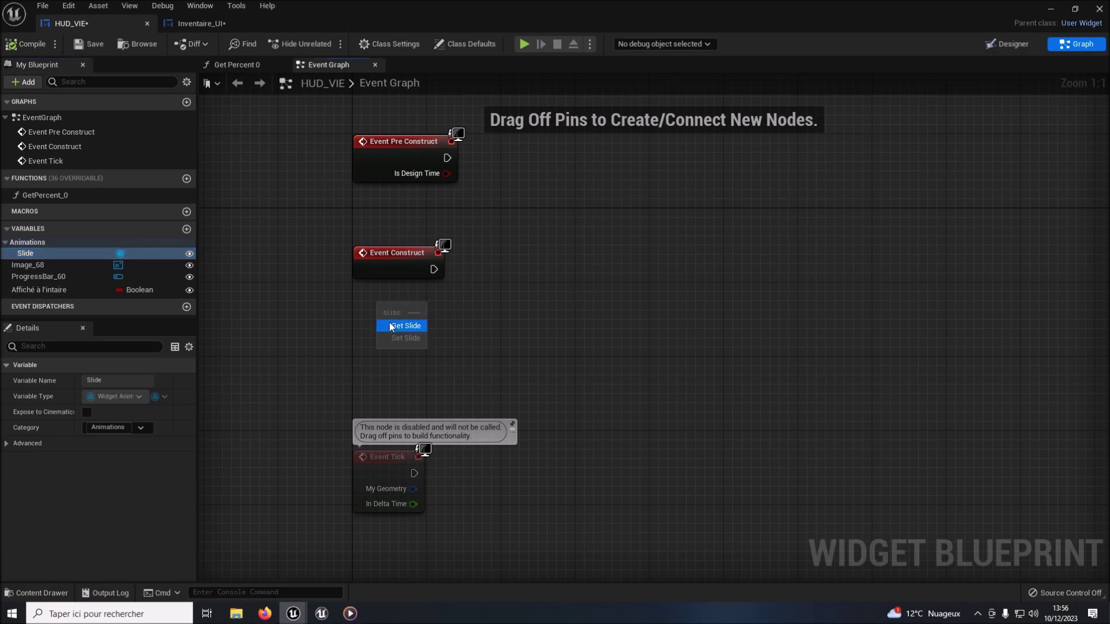
{"action": "left_click", "coordinate": [389, 320]}
{"action": "left_click_drag", "start_coordinate": [445, 311], "coordinate": [570, 282]}
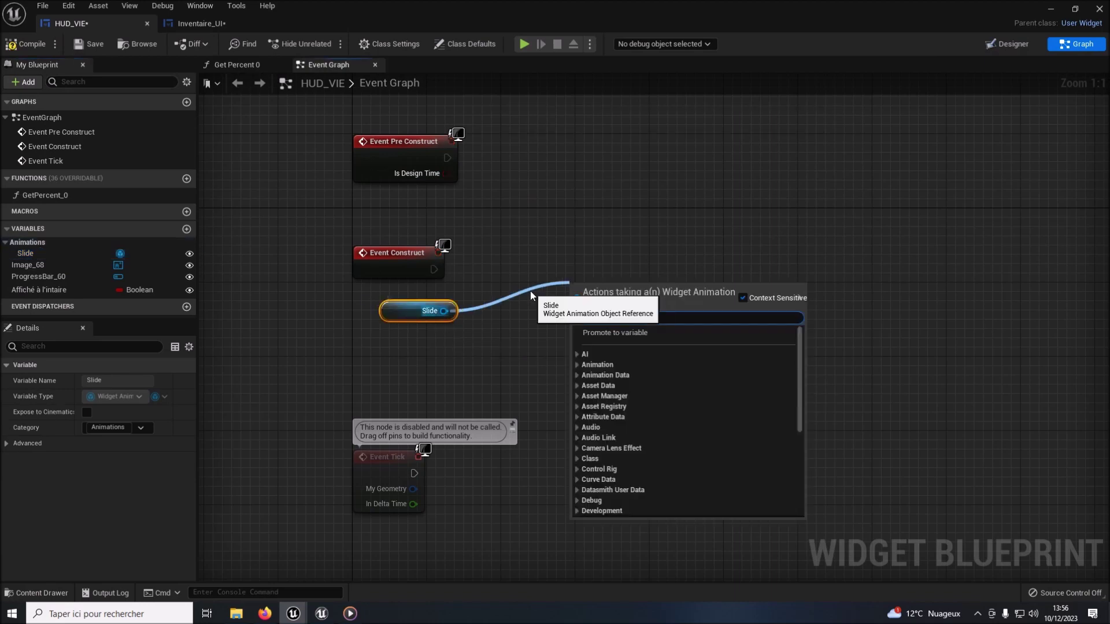
{"action": "type", "text": "play"}
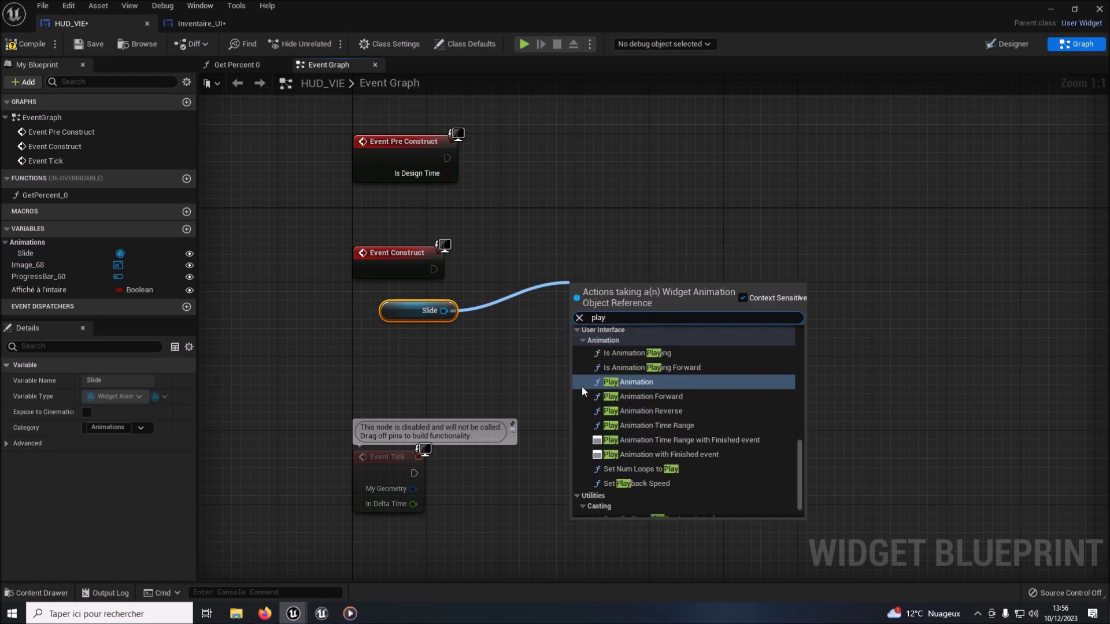
{"action": "left_click", "coordinate": [653, 425]}
{"action": "left_click_drag", "start_coordinate": [434, 269], "coordinate": [596, 263]}
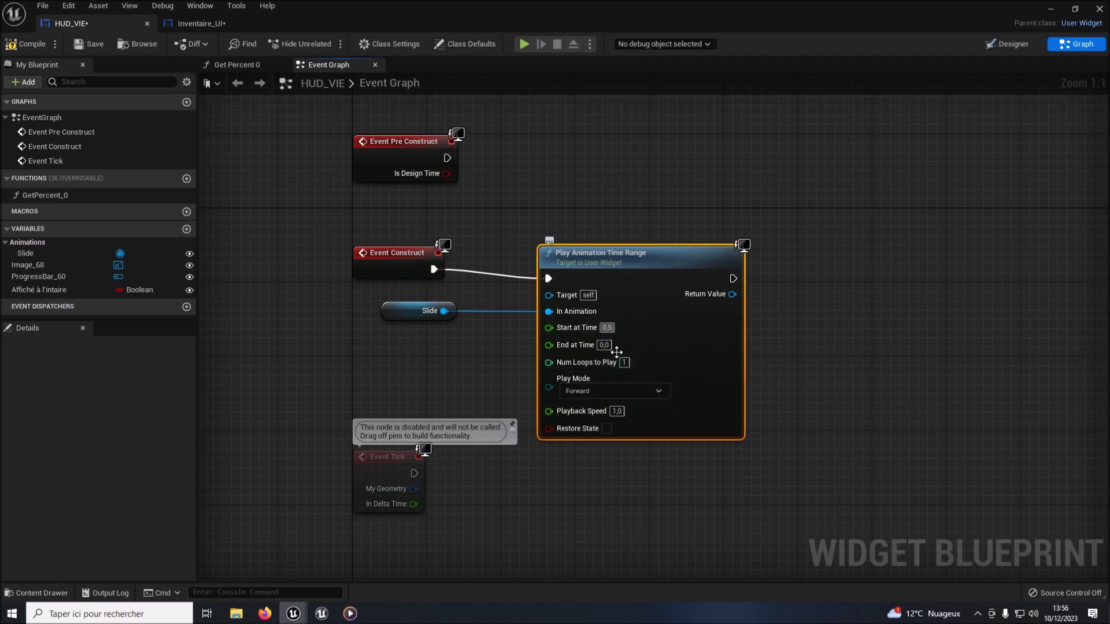
Set the node's End at Time to 0,5 and its Play Mode to Reverse
{"action": "left_click", "coordinate": [606, 346]}
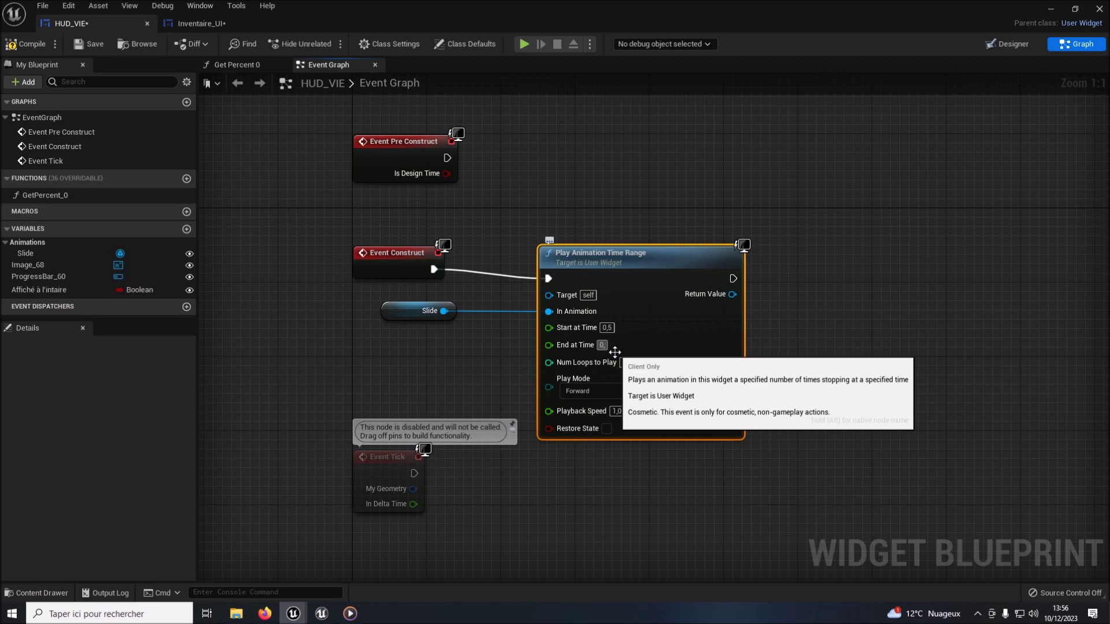
{"action": "type", "text": ",5"}
{"action": "right_click_drag", "start_coordinate": [615, 352], "coordinate": [495, 335]}
{"action": "left_click", "coordinate": [489, 363]}
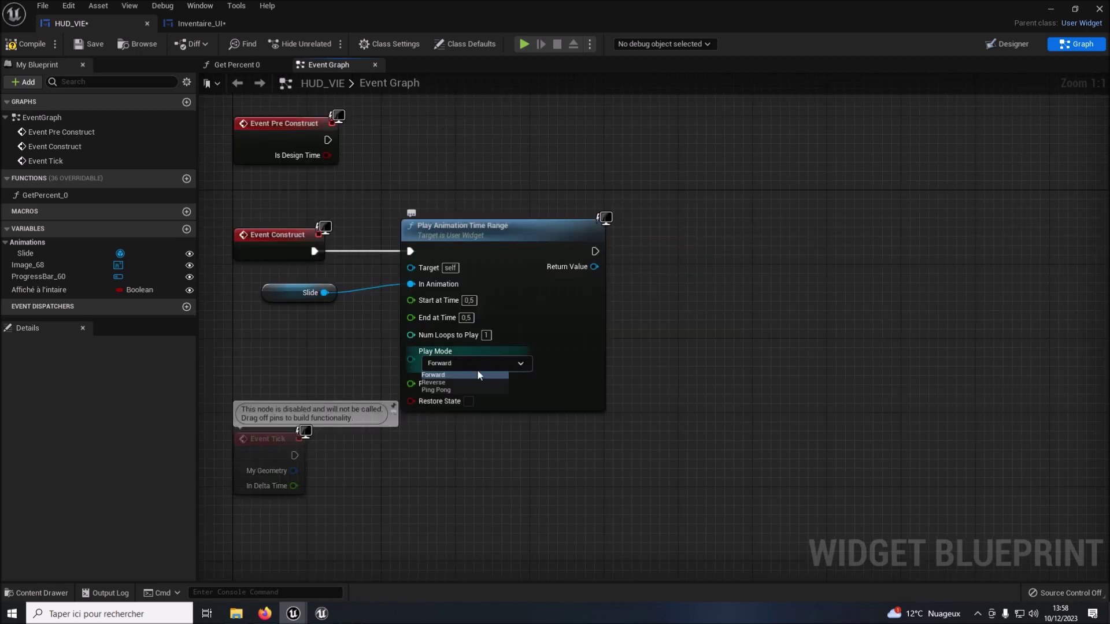
{"action": "left_click", "coordinate": [452, 383]}
{"action": "right_click_drag", "start_coordinate": [606, 249], "coordinate": [449, 246]}
Add a Delay of 0,0 after the Play Animation Time Range node
{"action": "left_click_drag", "start_coordinate": [438, 253], "coordinate": [491, 248]}
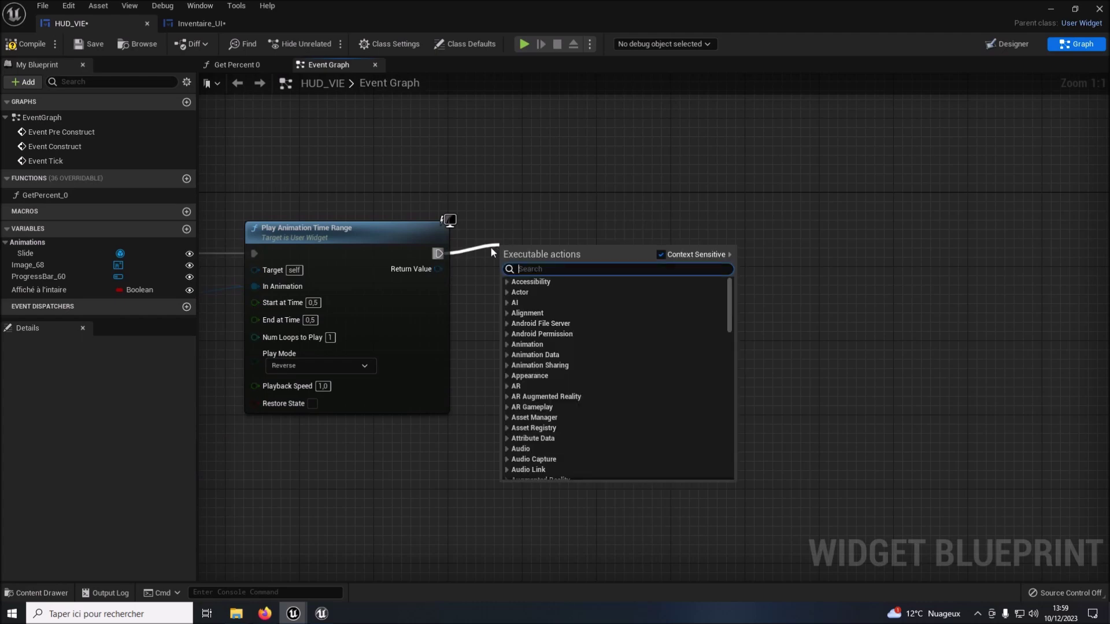
{"action": "type", "text": "delay"}
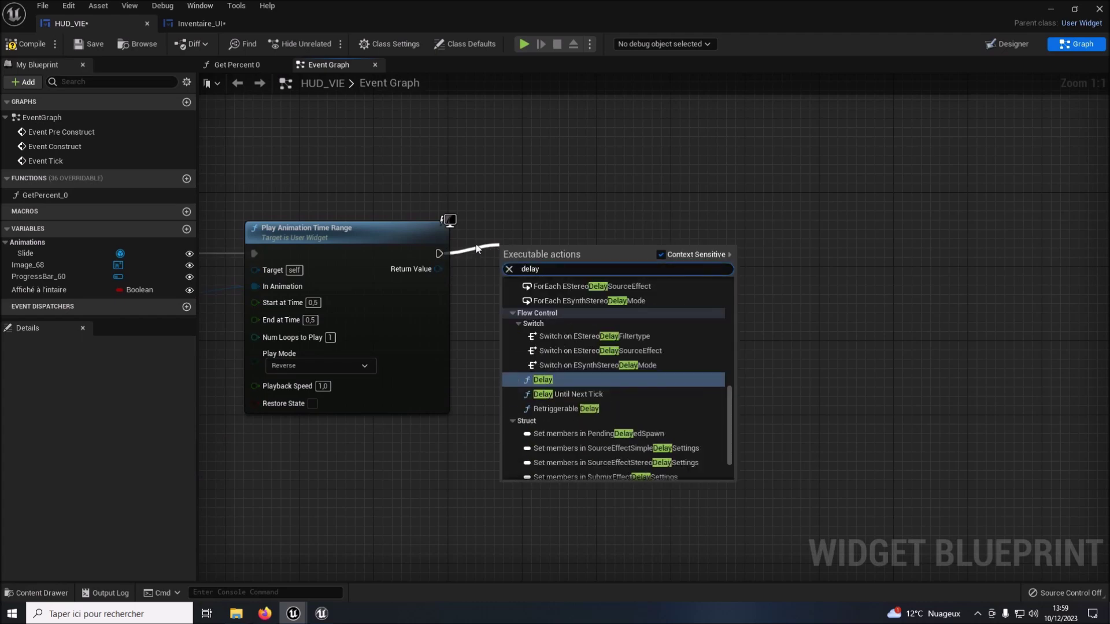
{"action": "left_click", "coordinate": [532, 380]}
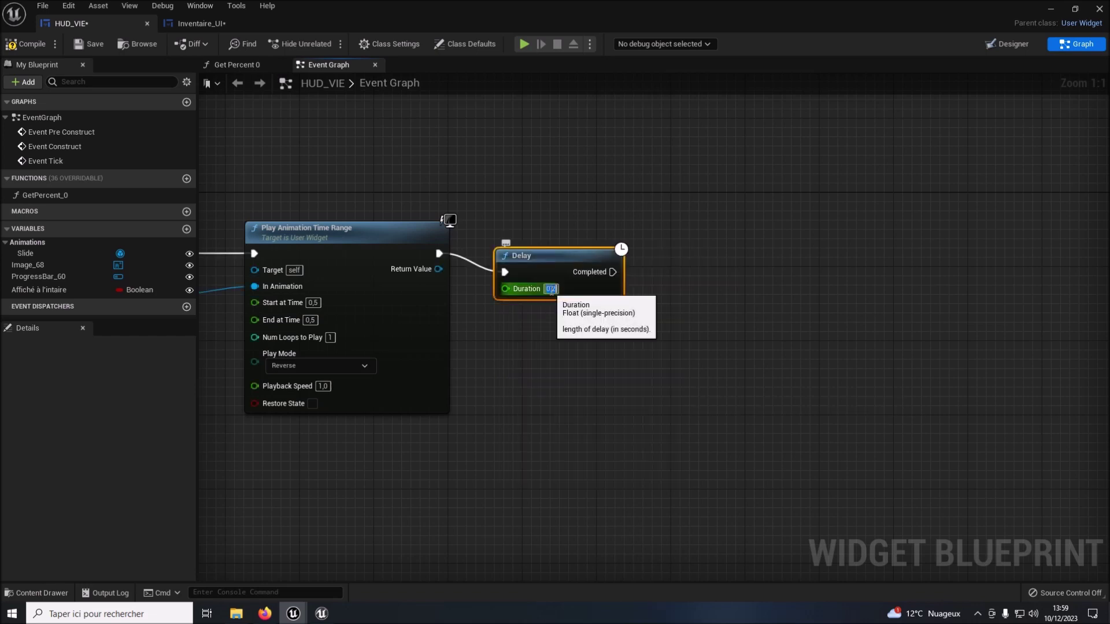
{"action": "left_click", "coordinate": [551, 289]}
{"action": "type", "text": "0"}
{"action": "left_click", "coordinate": [652, 290]}
{"action": "left_click_drag", "start_coordinate": [558, 258], "coordinate": [550, 239]}
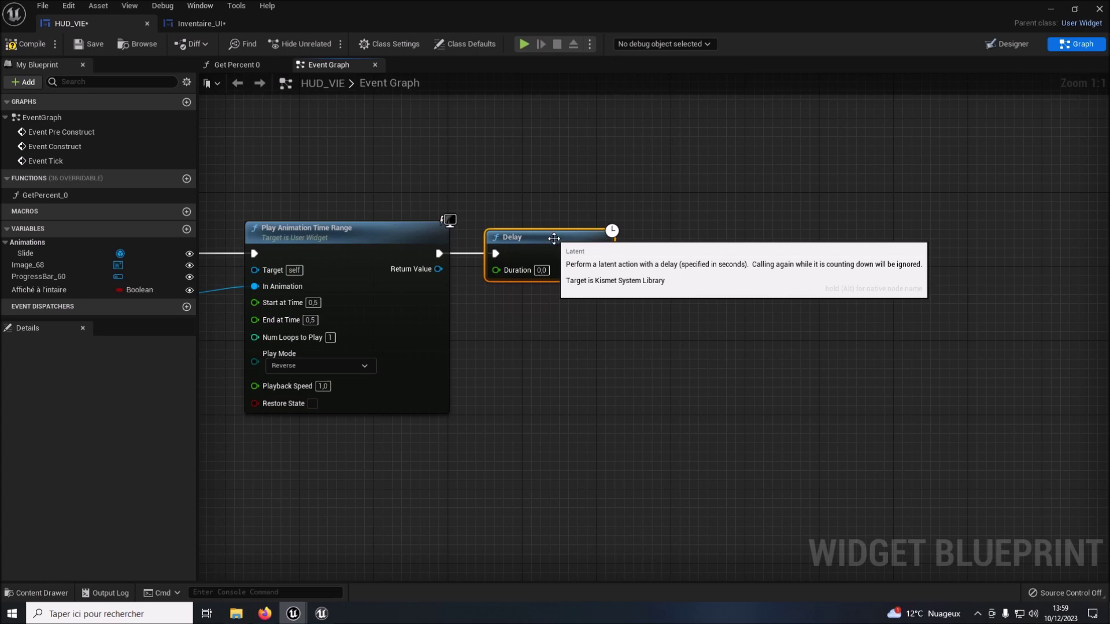
Add a Branch after the Delay with Affiché à l'intaire as its Condition
{"action": "left_click_drag", "start_coordinate": [606, 253], "coordinate": [673, 258]}
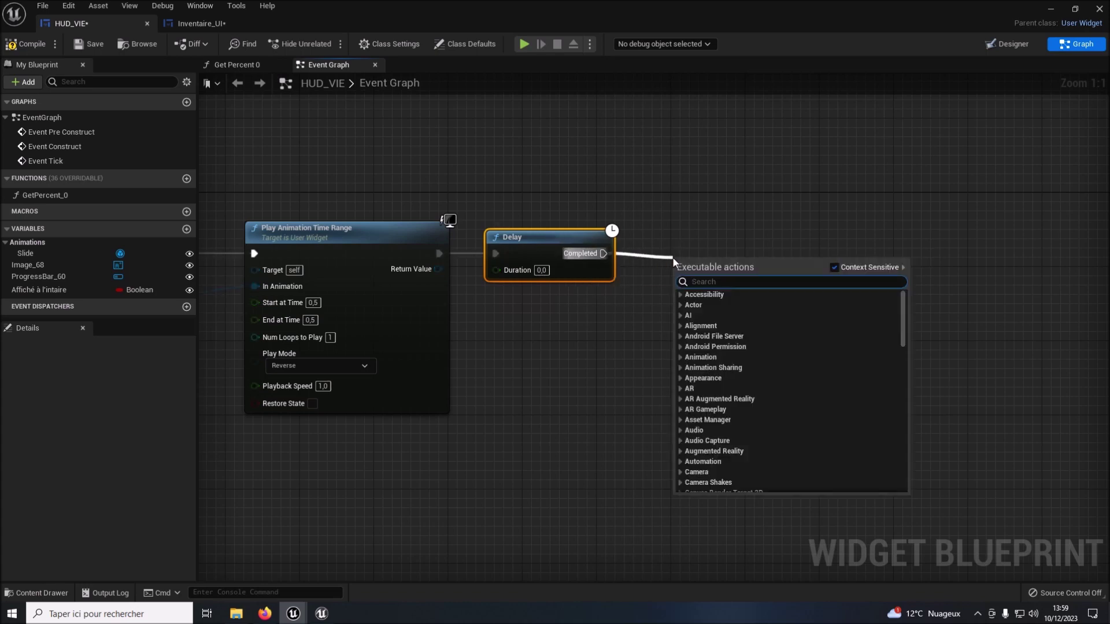
{"action": "type", "text": "bra"}
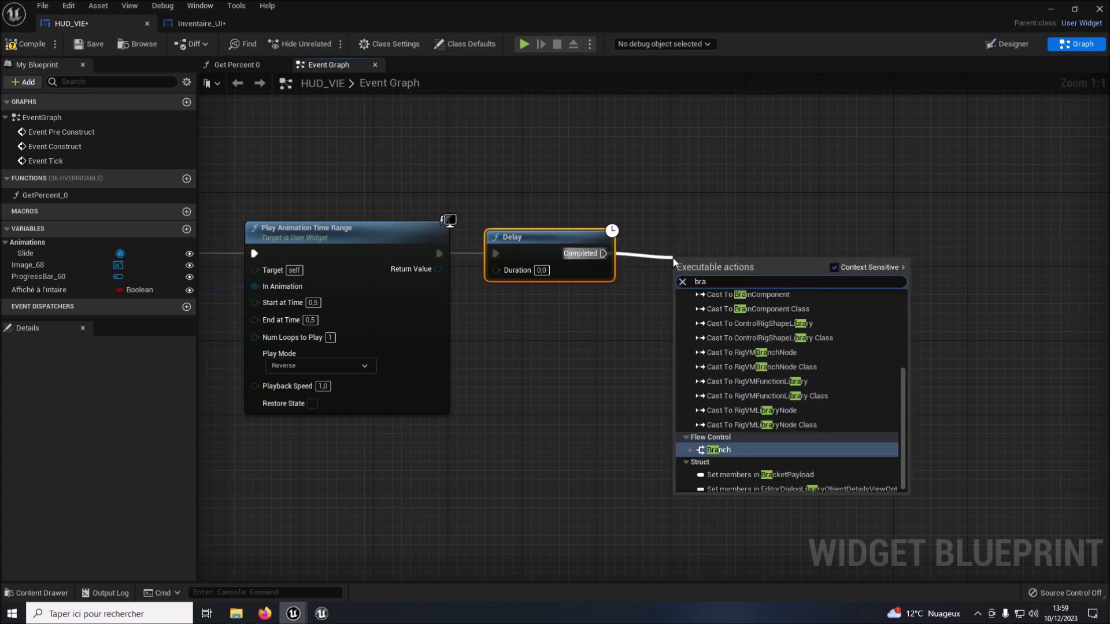
{"action": "type", "text": "n"}
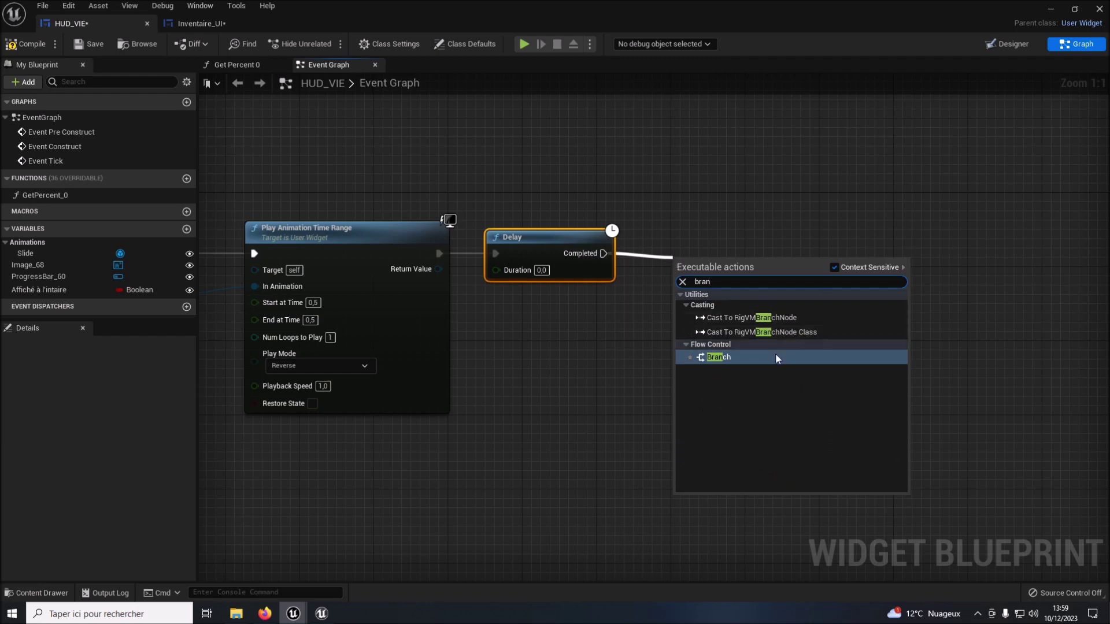
{"action": "left_click", "coordinate": [775, 357]}
{"action": "left_click_drag", "start_coordinate": [721, 256], "coordinate": [720, 237]}
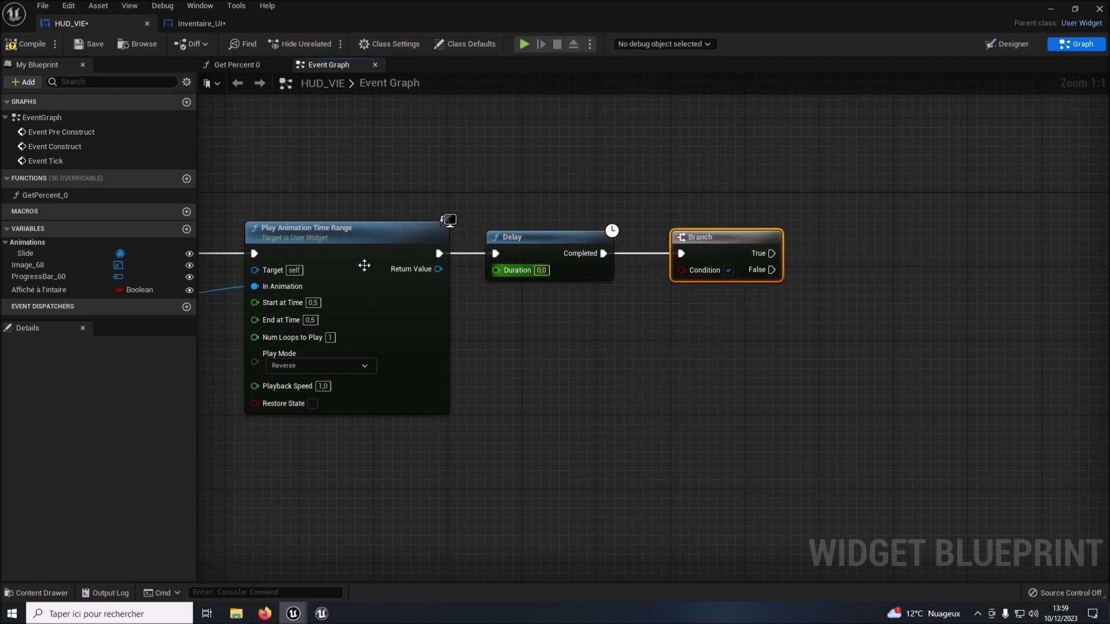
{"action": "left_click_drag", "start_coordinate": [21, 291], "coordinate": [682, 273]}
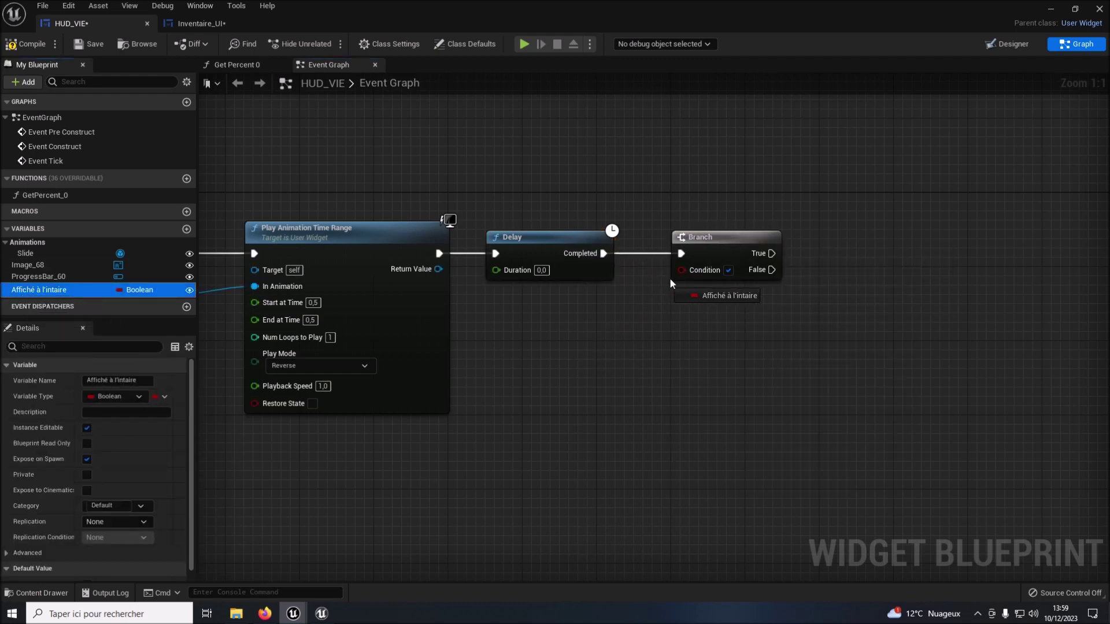
{"action": "left_click_drag", "start_coordinate": [627, 277], "coordinate": [626, 312]}
{"action": "right_click_drag", "start_coordinate": [398, 139], "coordinate": [289, 158]}
Add a Play Animation Forward node on Slide, wired to the Branch's True output
{"action": "left_click_drag", "start_coordinate": [26, 254], "coordinate": [605, 198]}
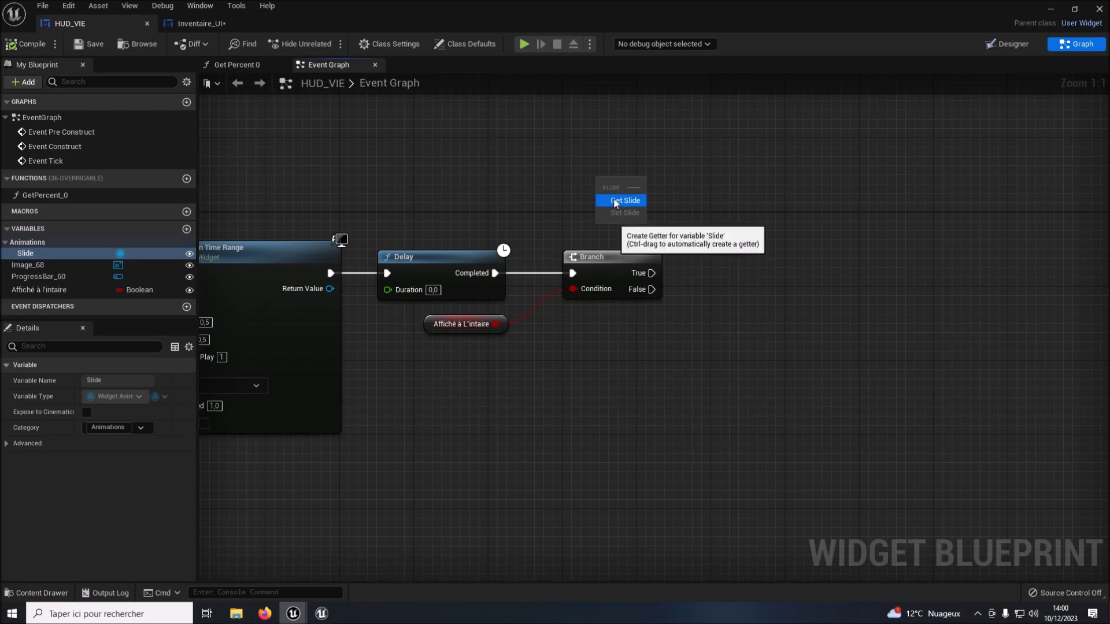
{"action": "left_click", "coordinate": [620, 206]}
{"action": "mouse_move", "coordinate": [730, 245]}
{"action": "right_mouse_down"}
{"action": "mouse_move", "coordinate": [512, 265]}
{"action": "mouse_move", "coordinate": [475, 257]}
{"action": "right_mouse_up"}
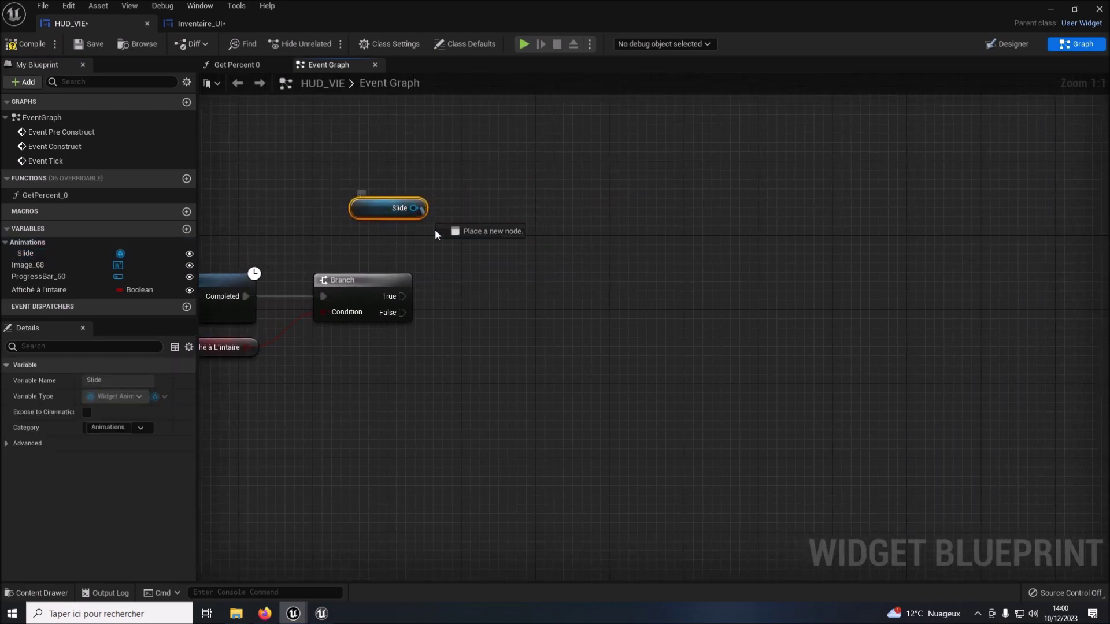
{"action": "left_click_drag", "start_coordinate": [422, 208], "coordinate": [467, 262]}
{"action": "type", "text": "play"}
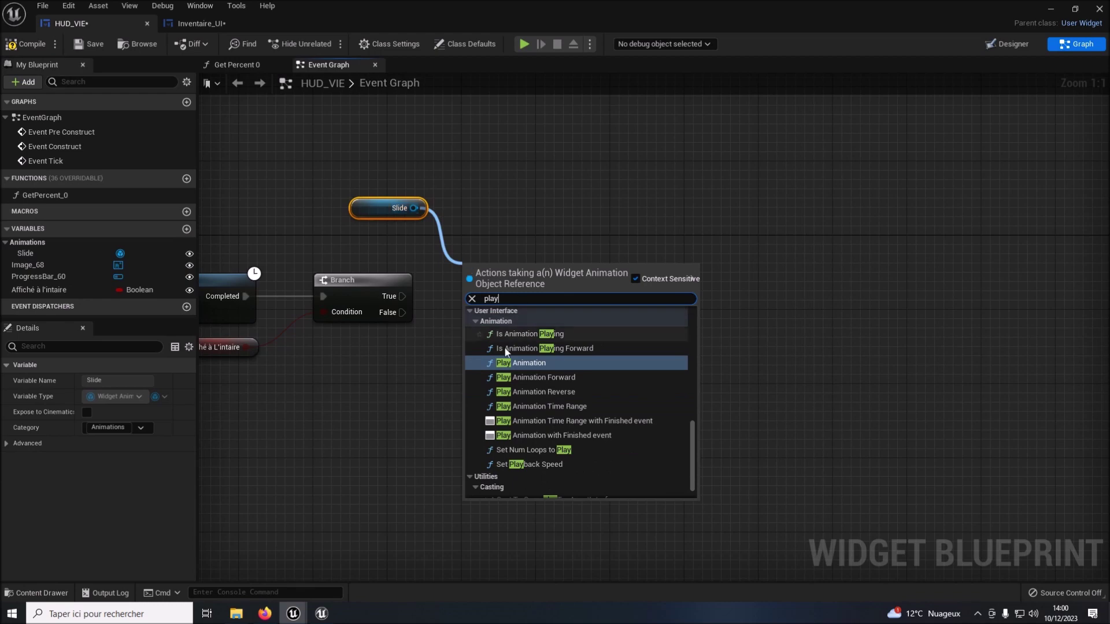
{"action": "left_click", "coordinate": [532, 379]}
{"action": "left_click_drag", "start_coordinate": [400, 300], "coordinate": [472, 296]}
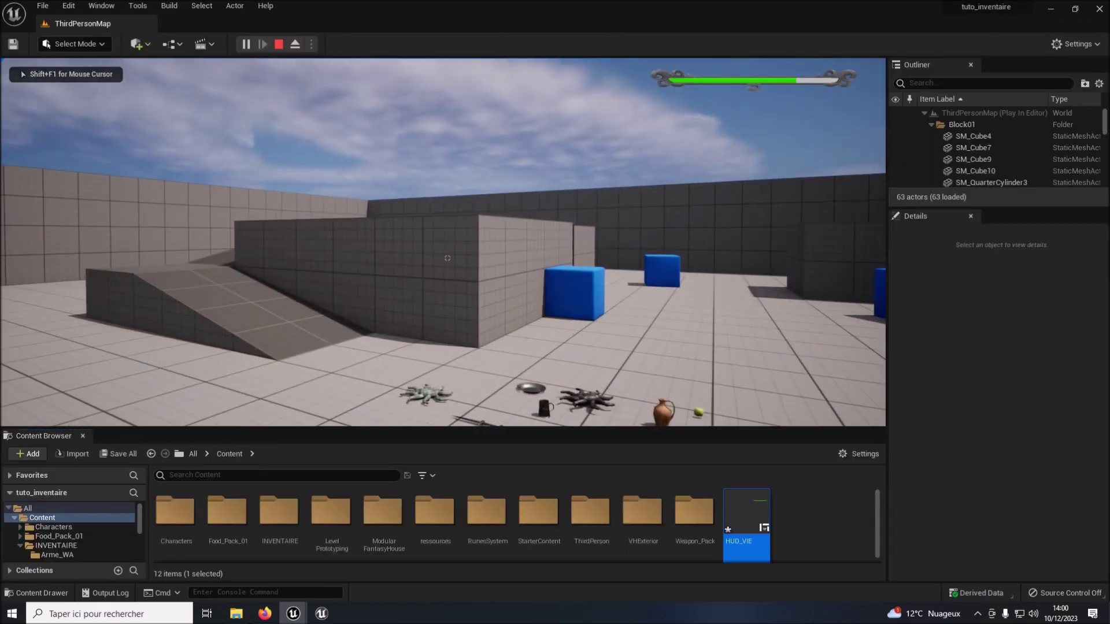
Open, close and reopen the INVENTAIRE panel in the running game to check the health bar
{"action": "key", "text": "i"}
{"action": "key", "text": "i"}
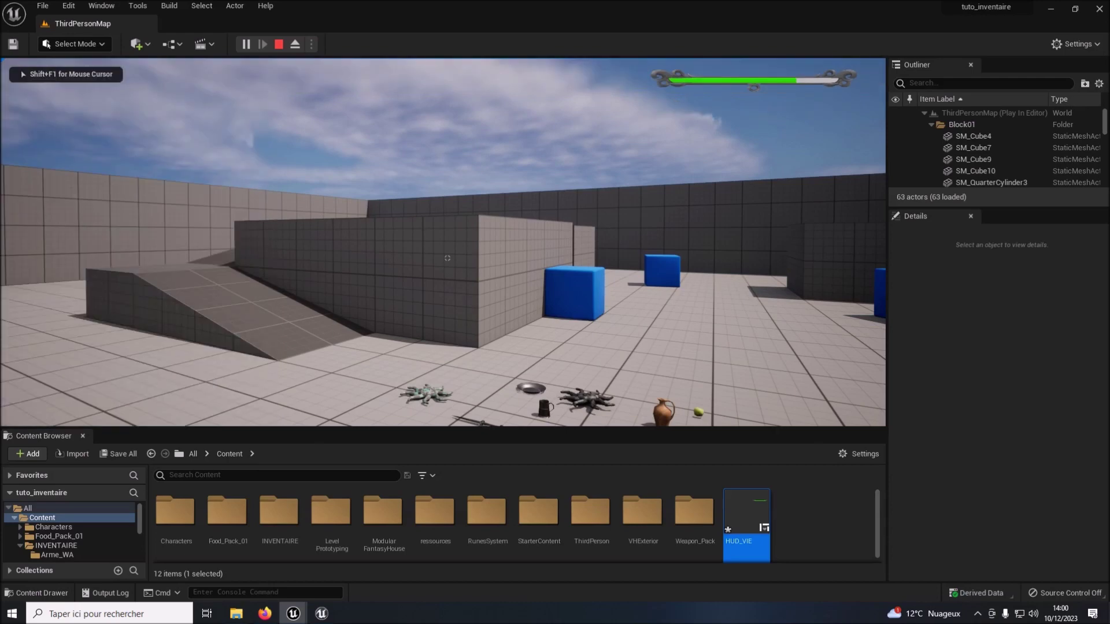
{"action": "key", "text": "i"}
{"action": "key", "text": "i"}
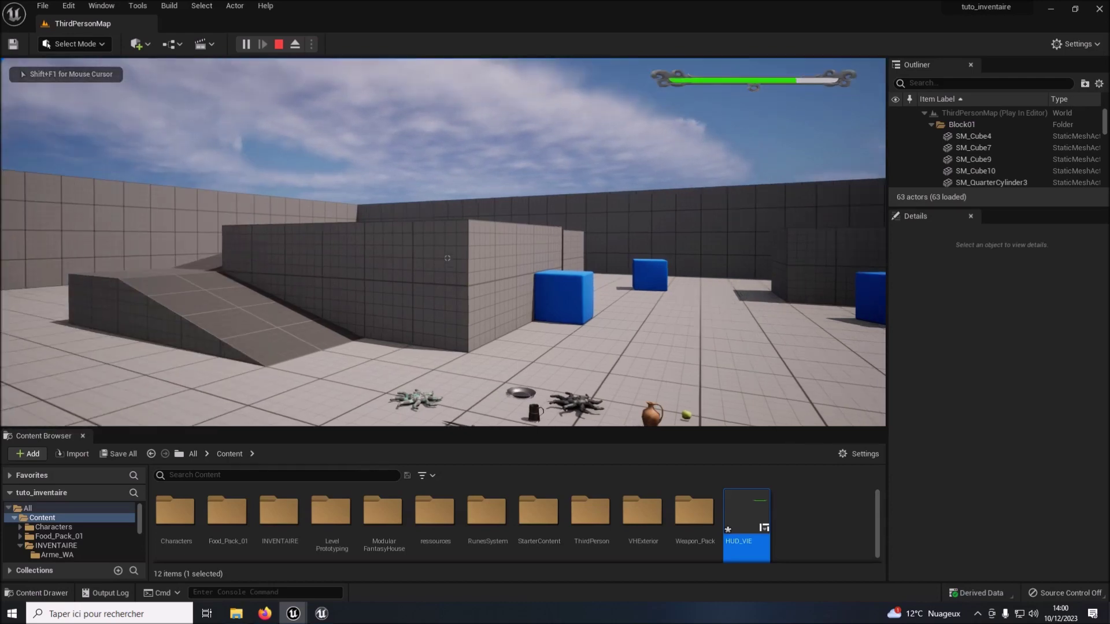
{"action": "key", "text": "i"}
{"action": "key", "text": "i"}
{"action": "key", "text": "i"}
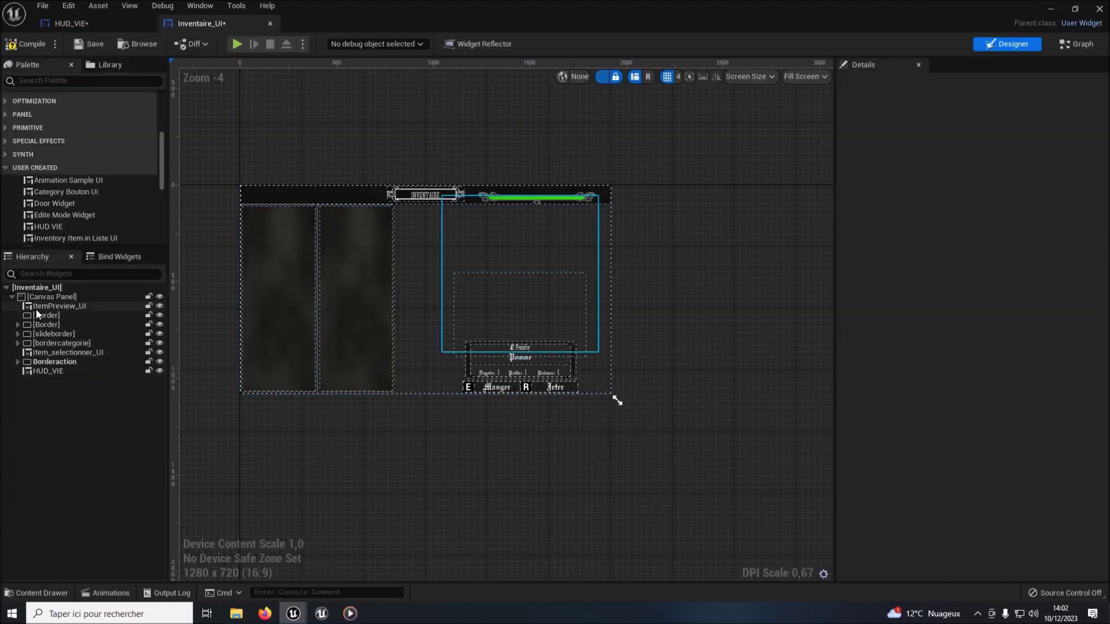
Drag HUD_VIE above the [Border] widgets in the Inventaire_UI hierarchy
{"action": "left_click", "coordinate": [36, 316]}
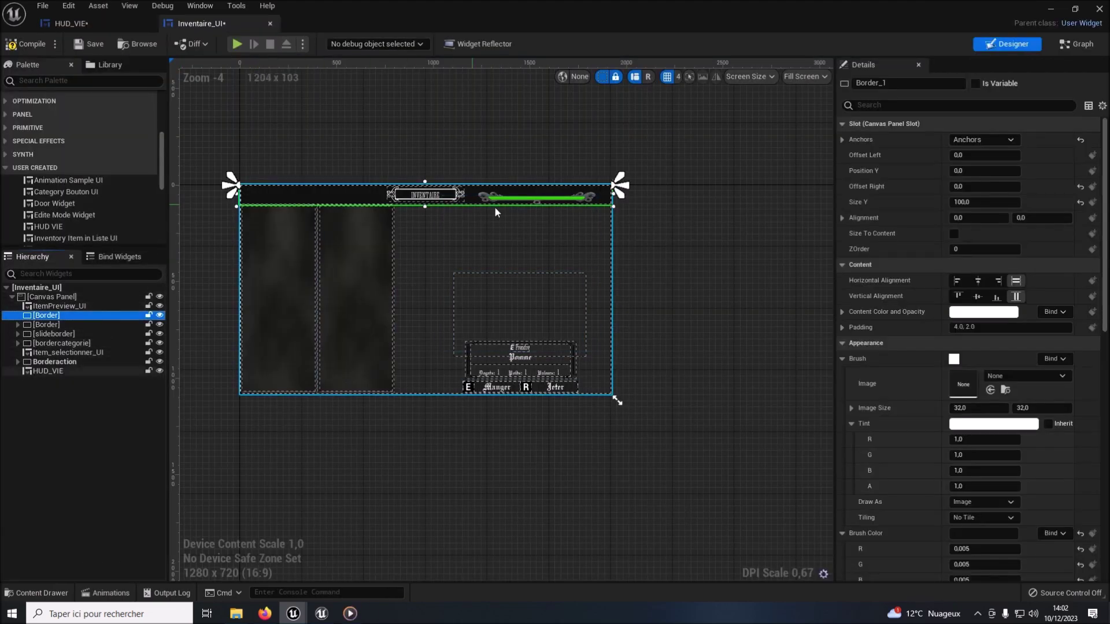
{"action": "left_click", "coordinate": [51, 370]}
{"action": "left_click_drag", "start_coordinate": [51, 370], "coordinate": [55, 317]}
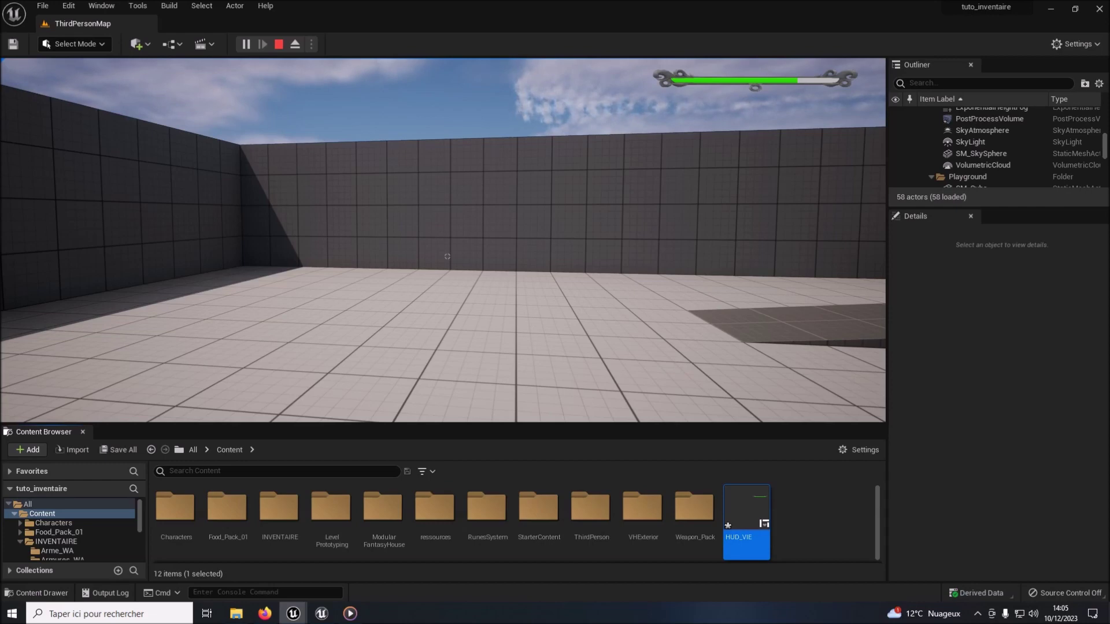
Toggle the INVENTAIRE panel in-game and scroll the Etoile d'azura preview from blue to black star
{"action": "key", "text": "i"}
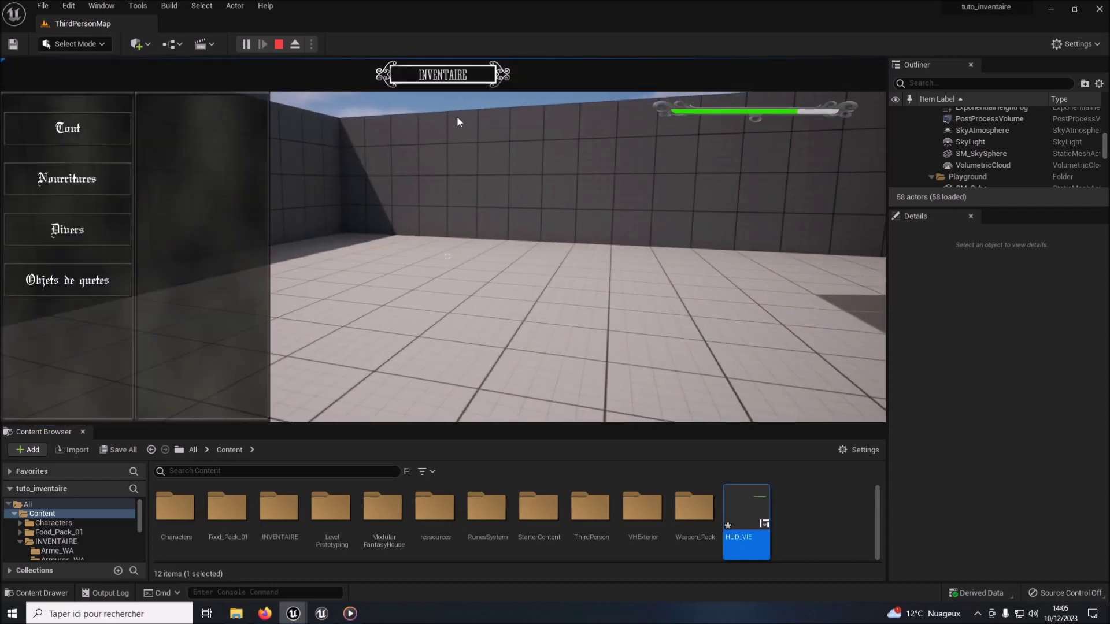
{"action": "key", "text": "i"}
{"action": "key", "text": "i"}
{"action": "key", "text": "i"}
{"action": "key", "text": "i"}
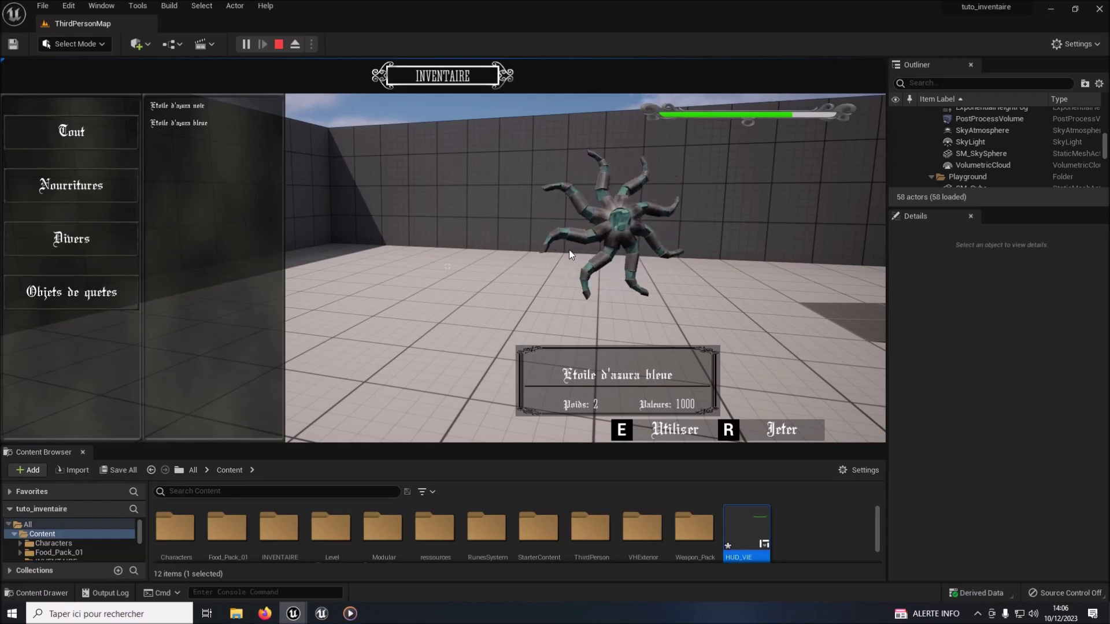
{"action": "scroll", "coordinate": [608, 234], "scroll_direction": "up", "scroll_amount": 1}
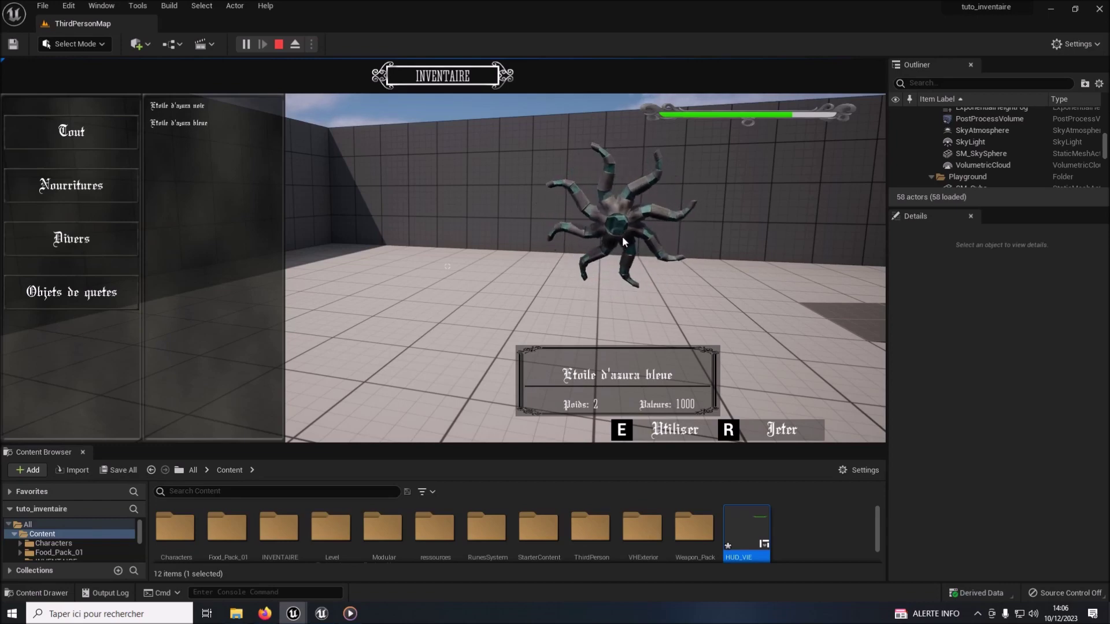